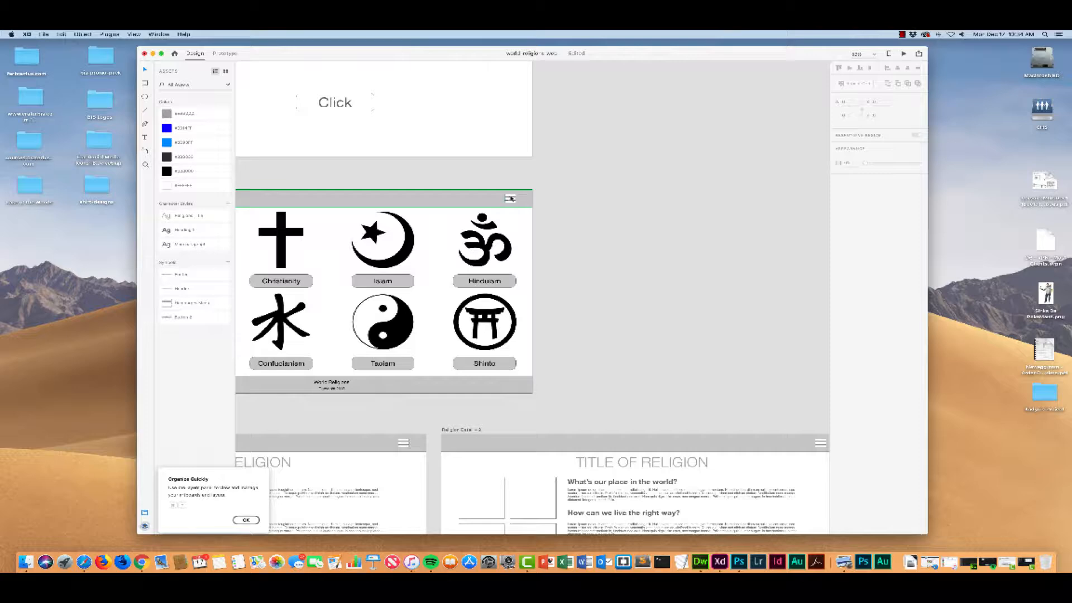
Step: Add an iPhone X artboard and place it beside the religions grid artboard, aligned with that artboard's upper edge
scroll(509, 201, up, 5)
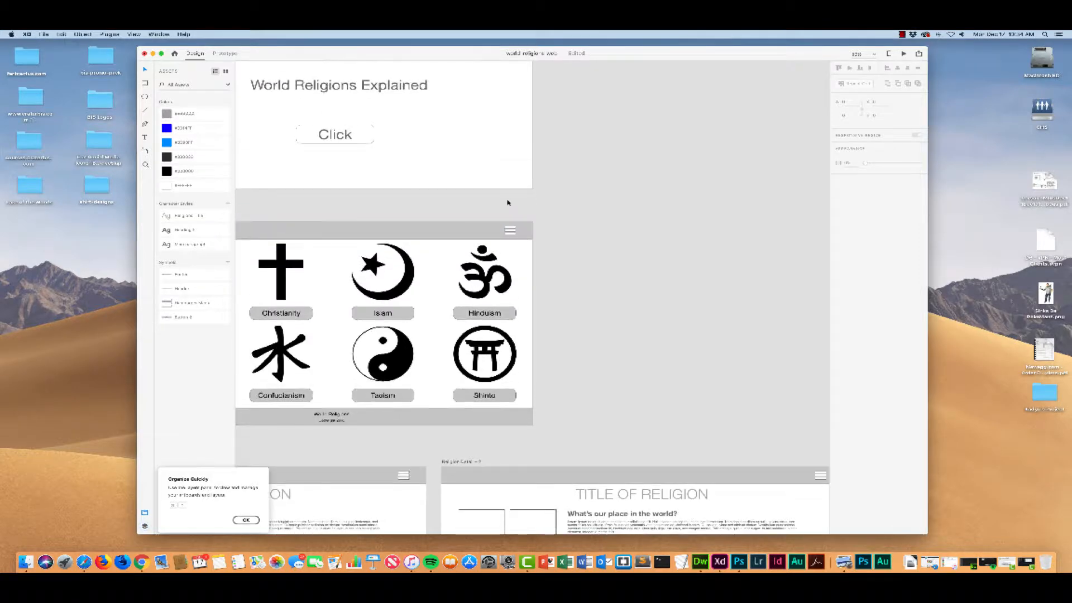
scroll(509, 202, down, 3)
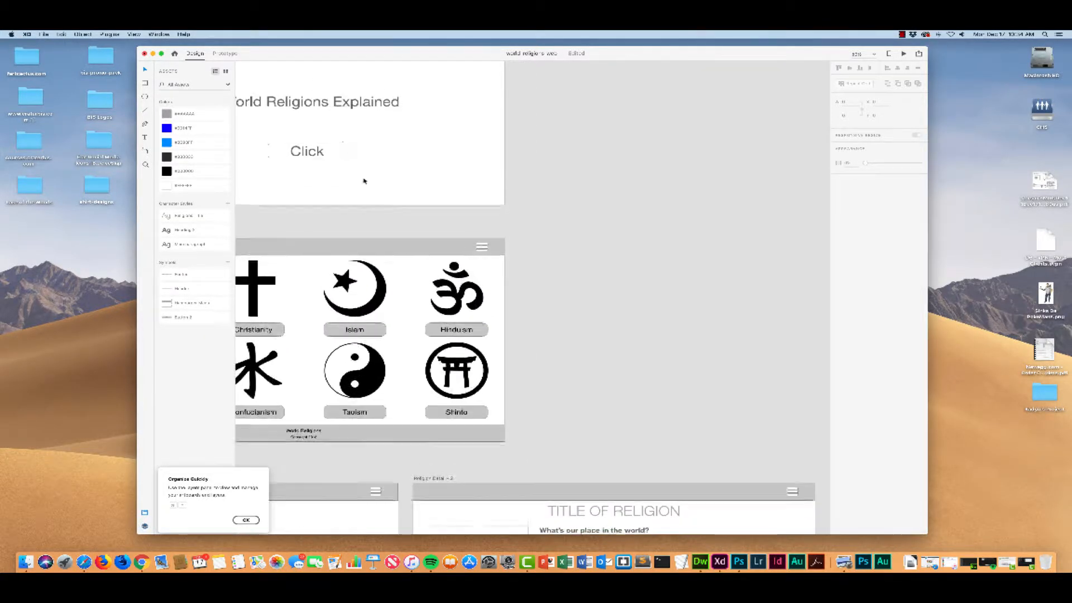
click(146, 151)
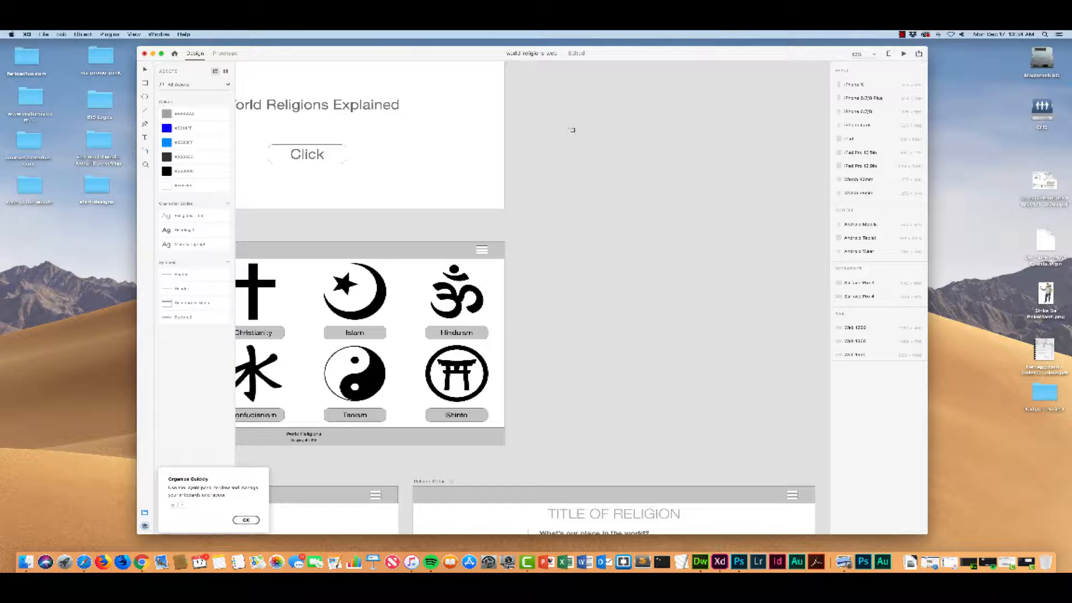
click(856, 86)
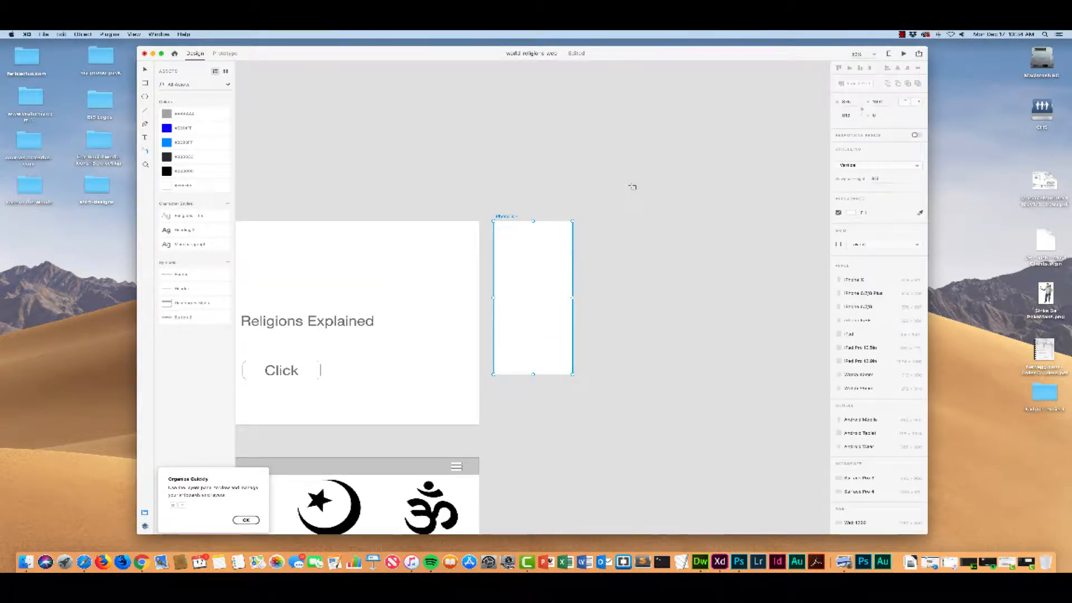
drag(500, 221, 523, 391)
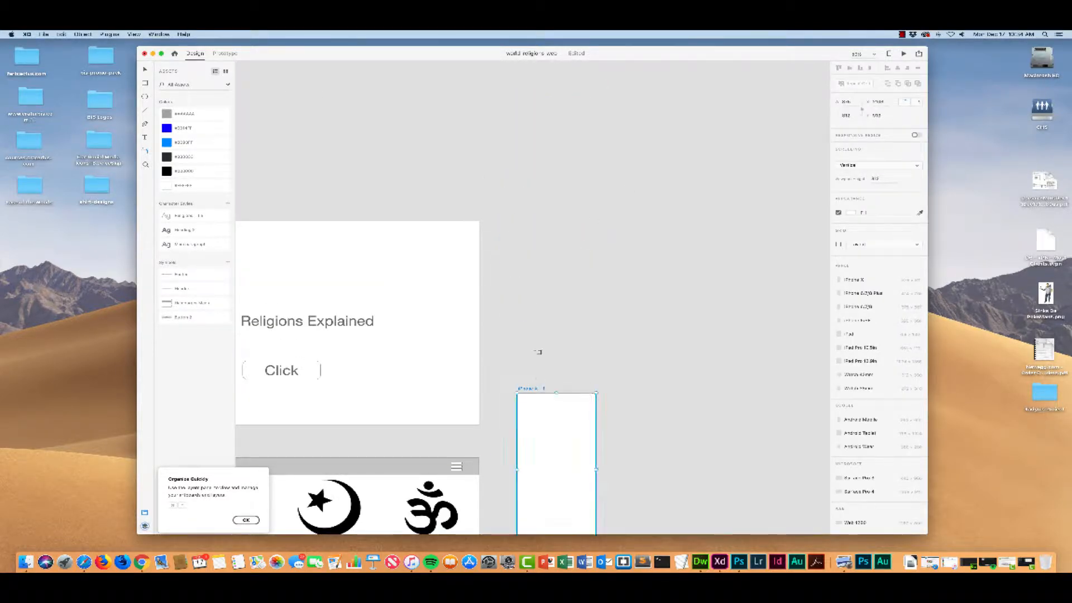
scroll(537, 340, down, 5)
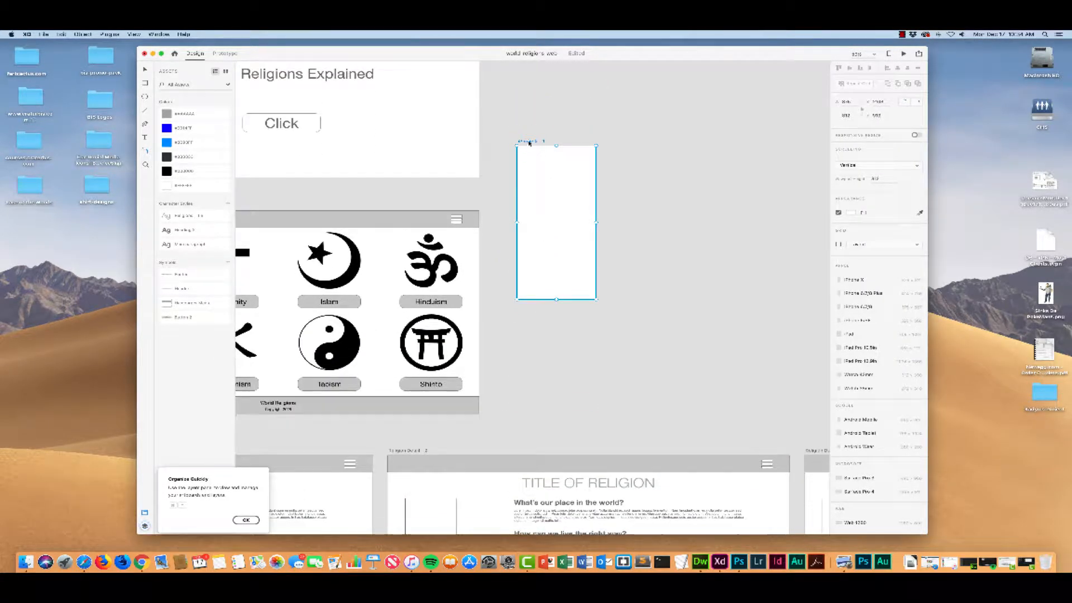
drag(529, 143, 503, 207)
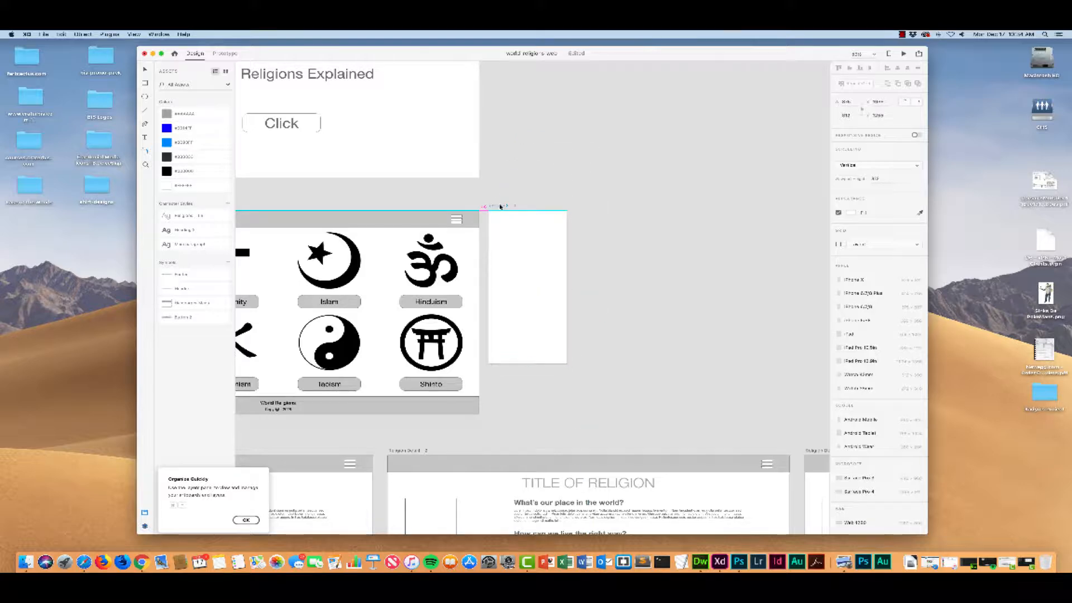
Step: Rename the new artboard Drop Down Nav and shorten it by raising its lower edge
double_click(502, 206)
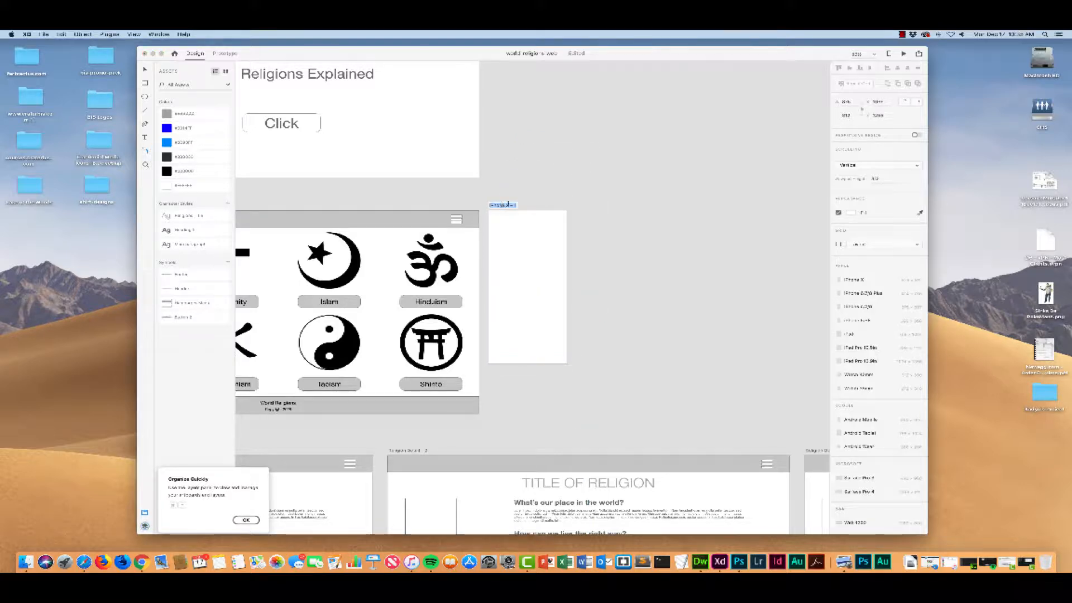
text(Grid Down Nav)
click(619, 227)
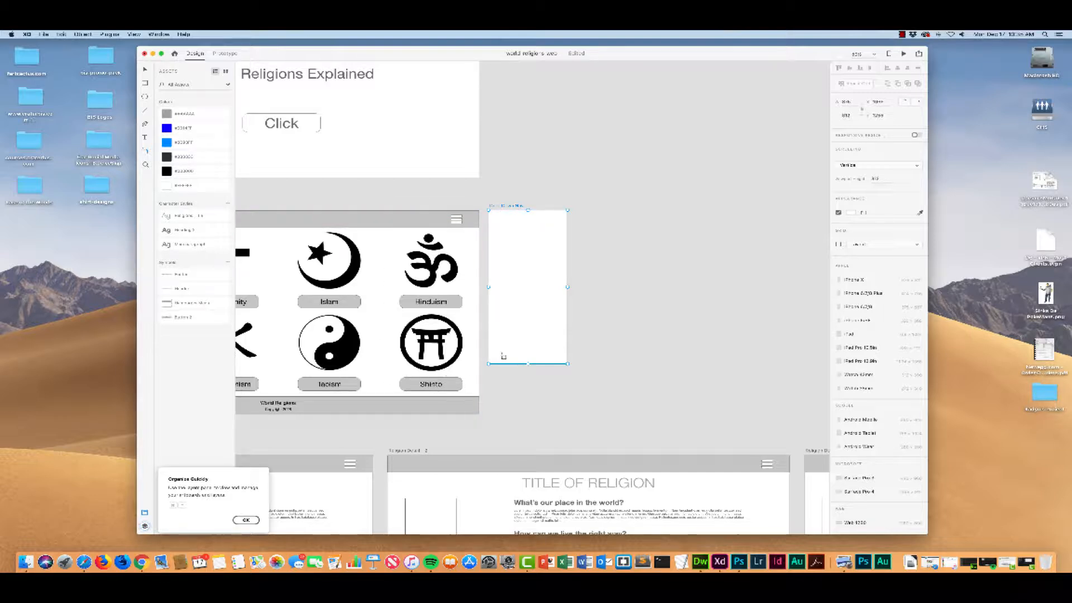
drag(528, 364, 526, 342)
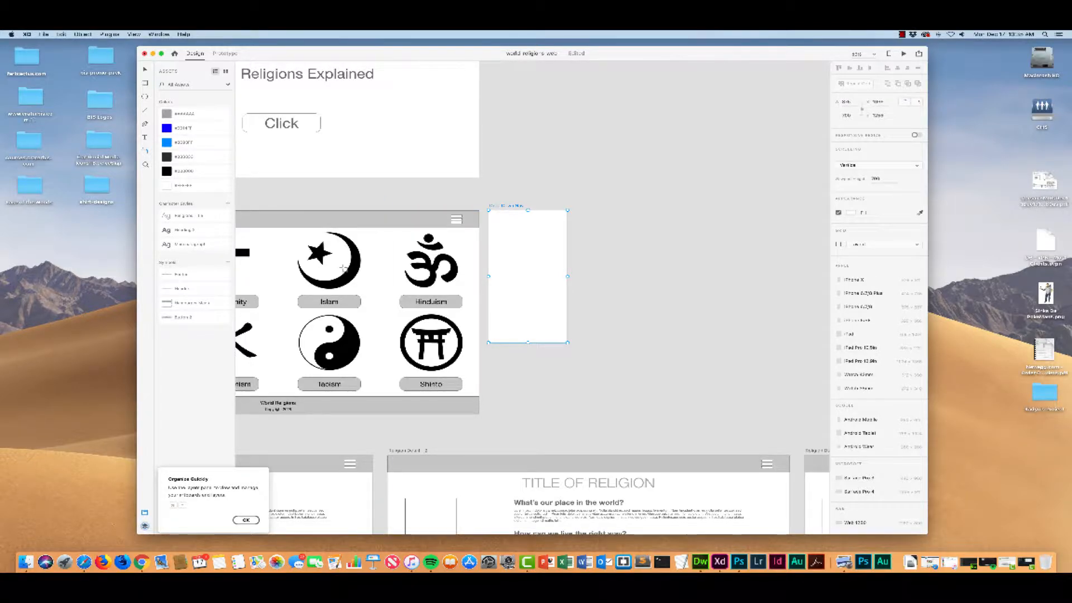
scroll(338, 254, left, 5)
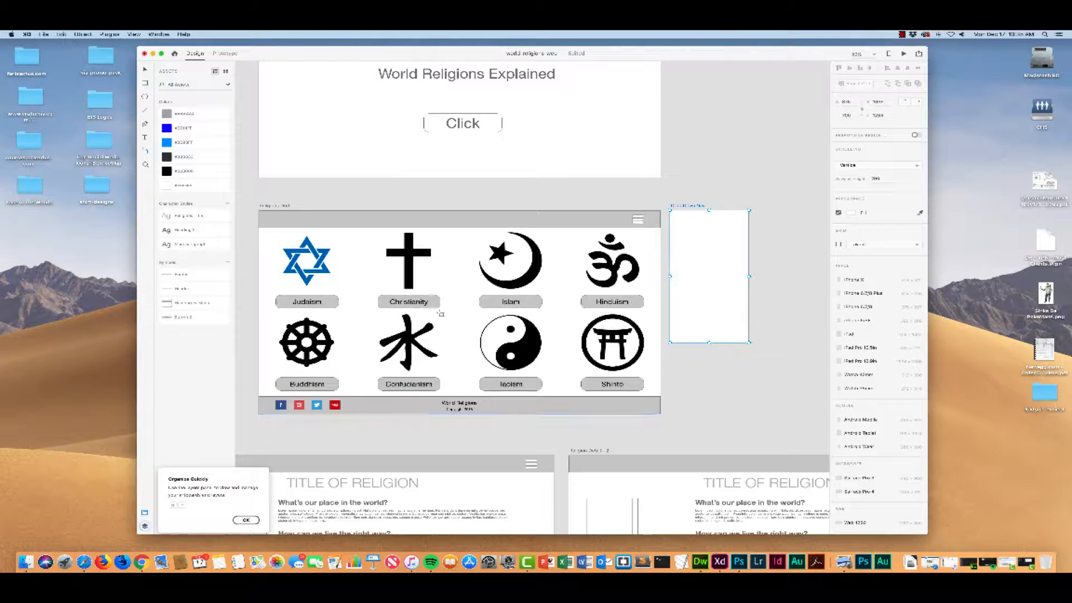
scroll(402, 277, right, 2)
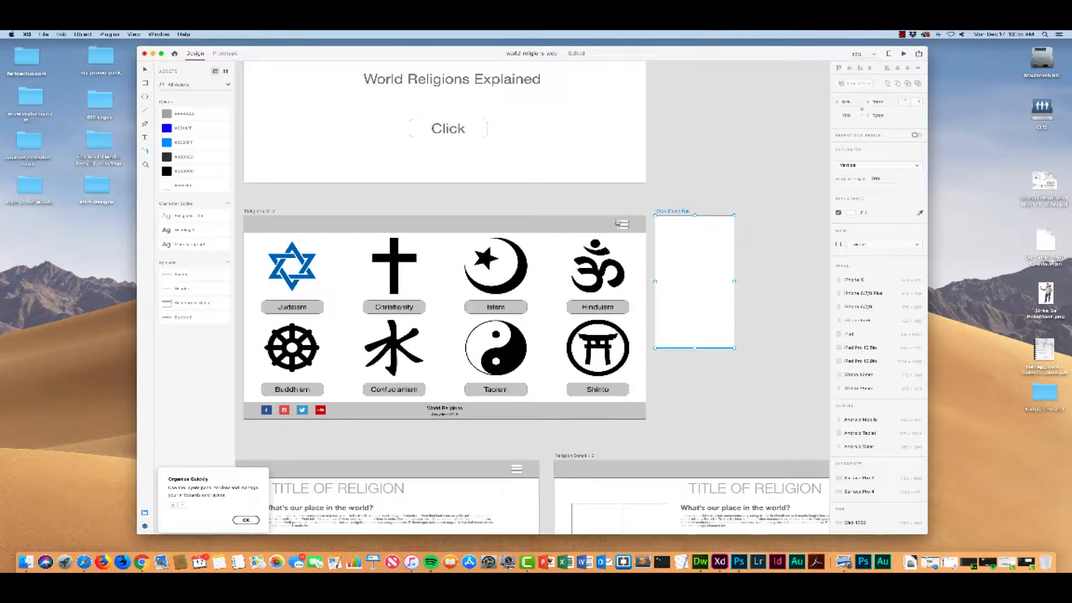
scroll(617, 234, left, 3)
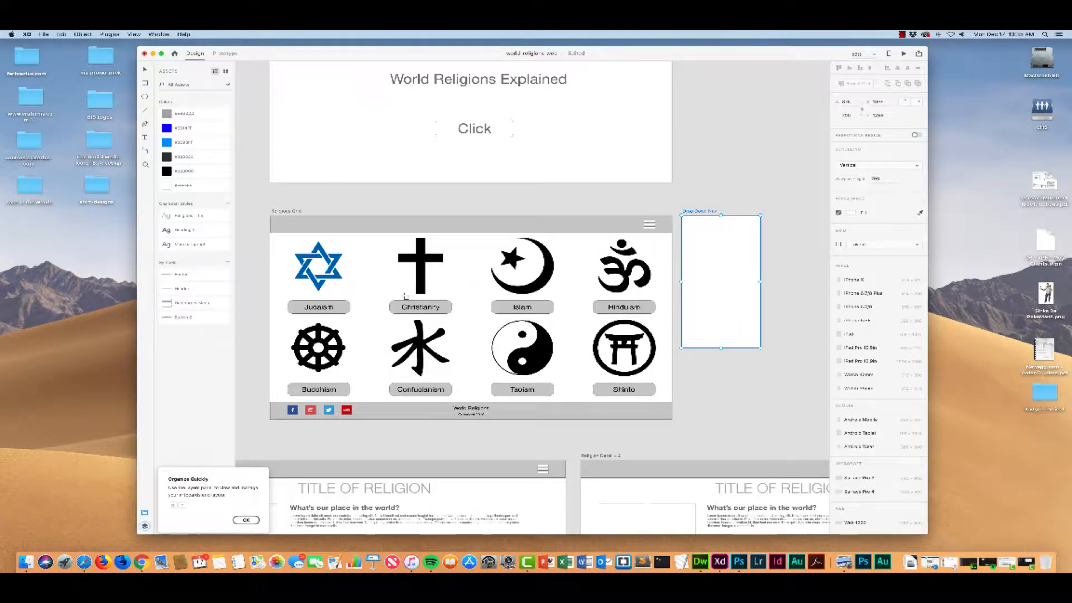
scroll(406, 296, up, 5)
scroll(406, 297, right, 3)
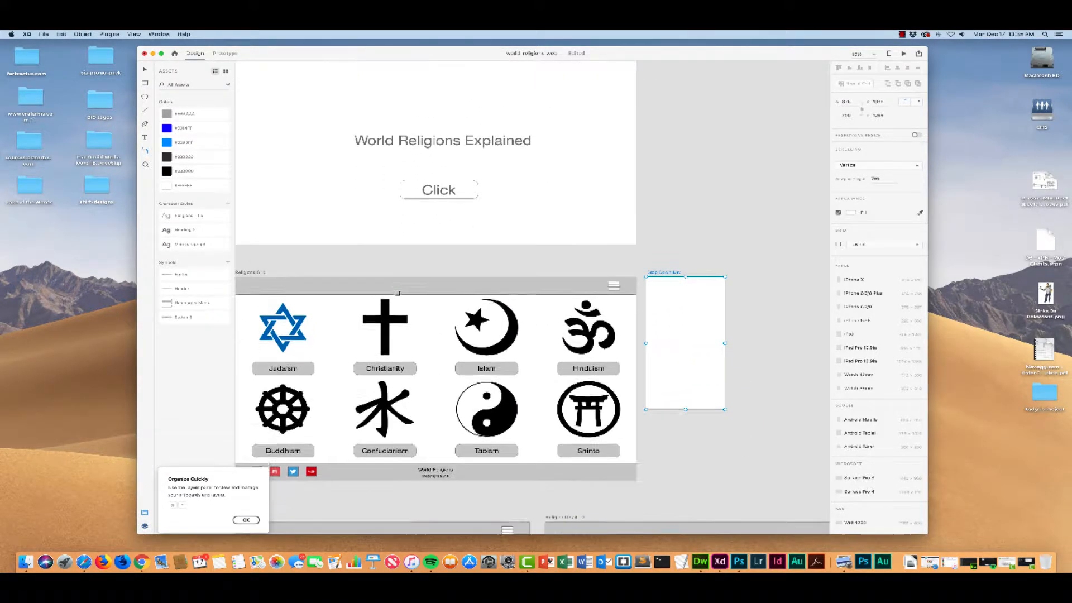
scroll(398, 294, down, 2)
scroll(398, 293, right, 1)
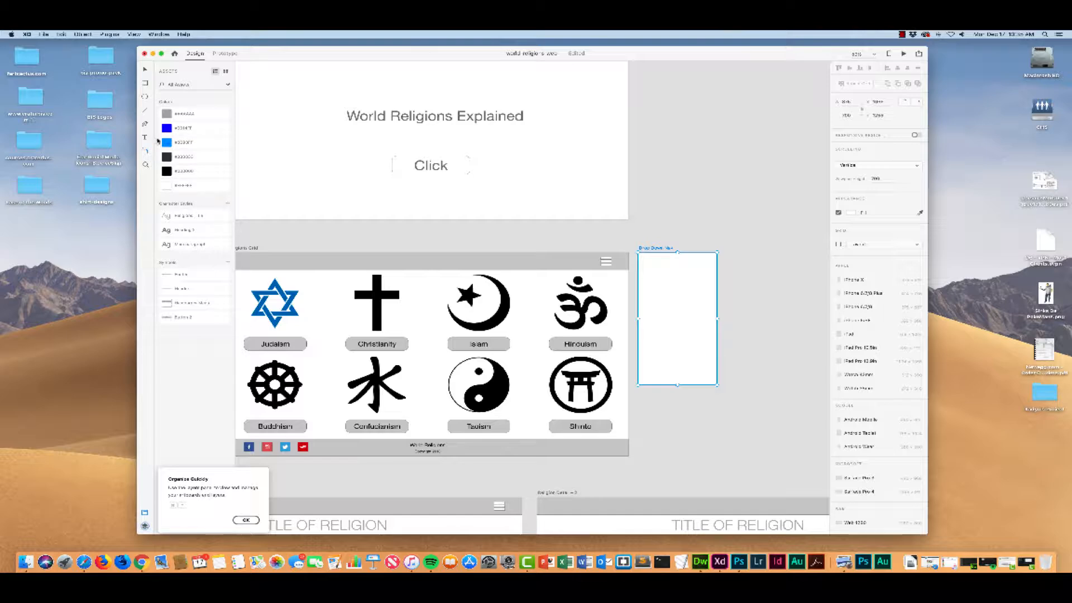
Step: Draw an area text box across the upper part of the Drop Down Nav artboard and enter Home
key(t)
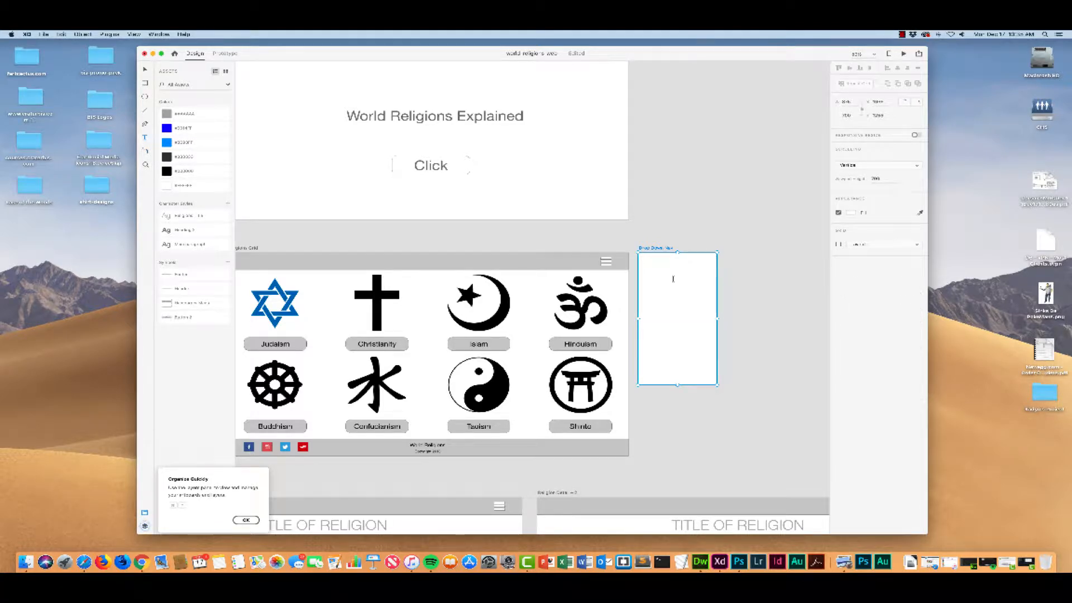
drag(642, 260, 711, 276)
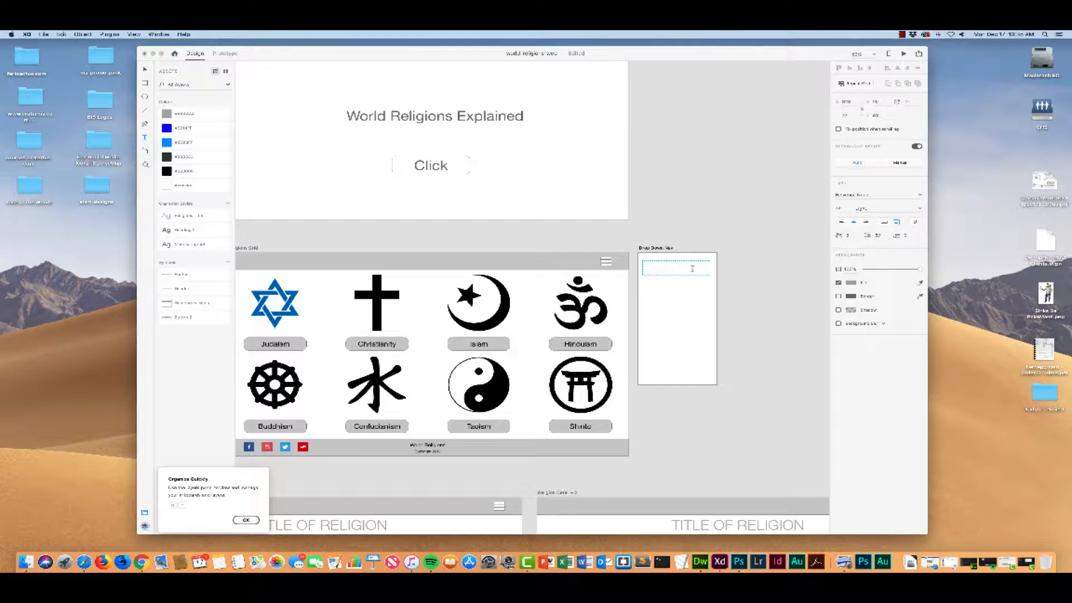
text(Home)
Step: Make five copies of the Home text stacked below it and move the original closer to the artboard's upper edge
click(691, 272)
drag(697, 271, 687, 328)
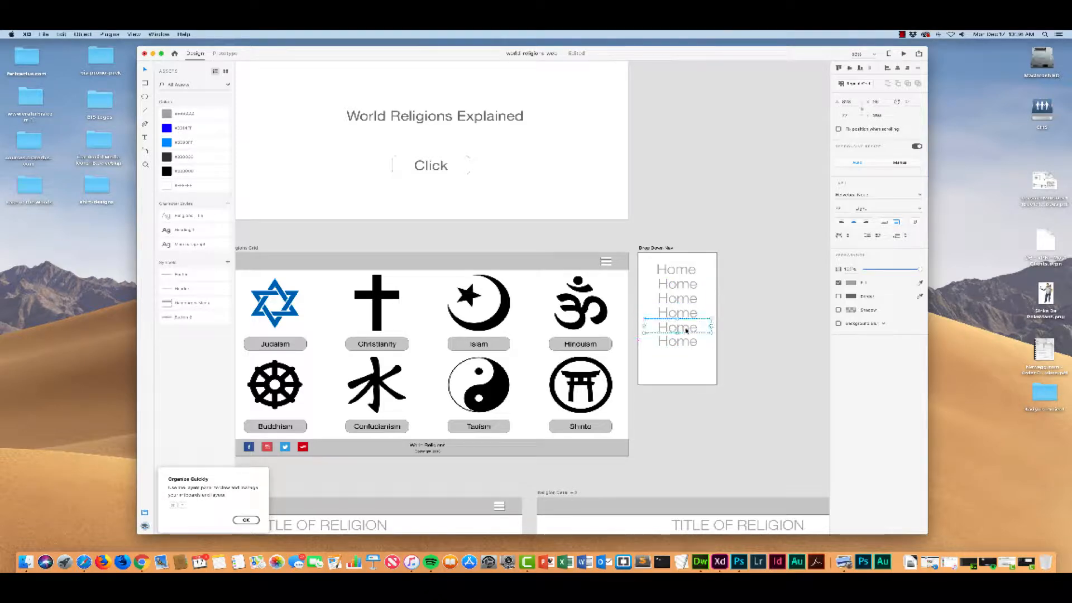
drag(676, 272, 675, 266)
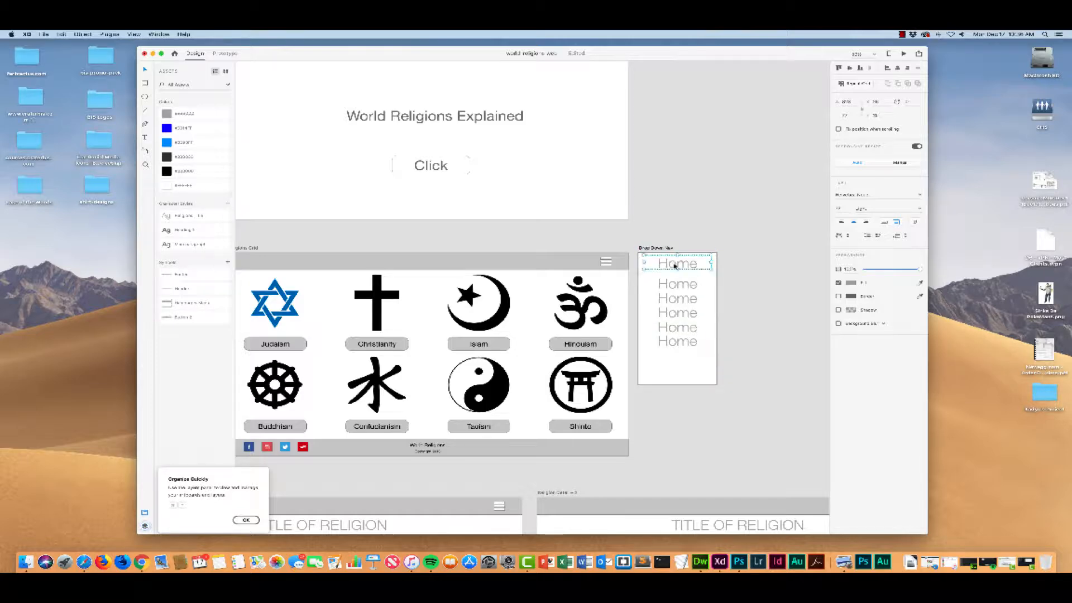
Step: Try to middle-align the first and last Home texts vertically, and undo the alignment
shift+click(683, 343)
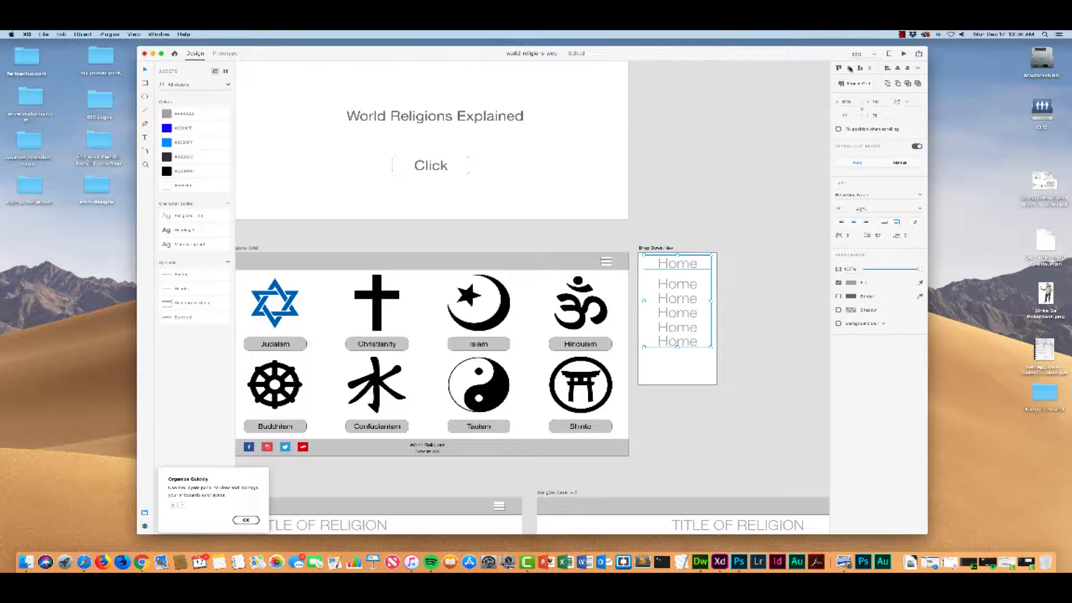
click(850, 68)
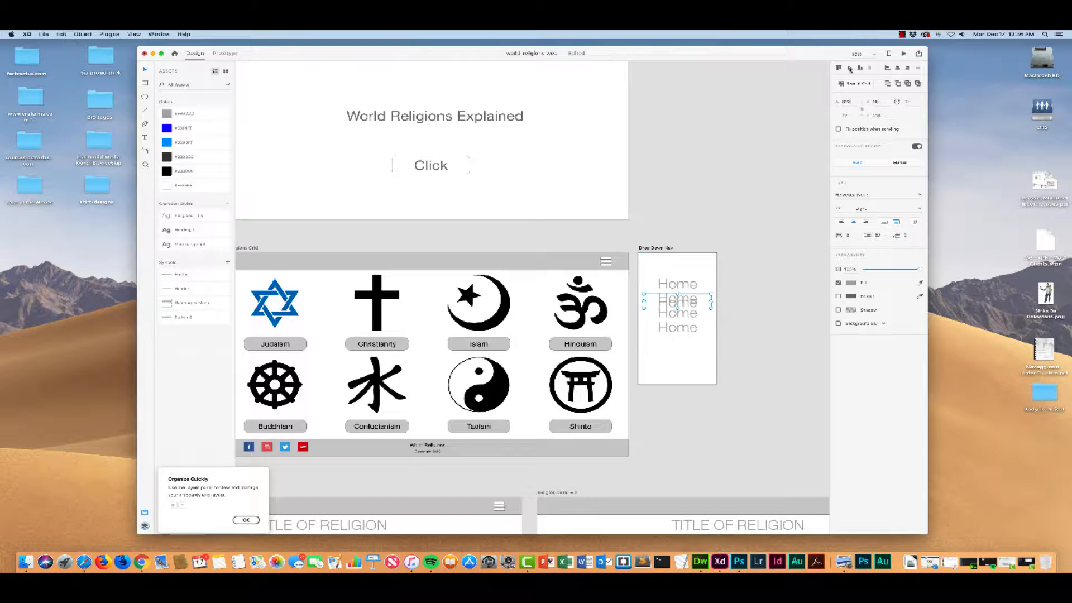
key(super+z)
click(690, 364)
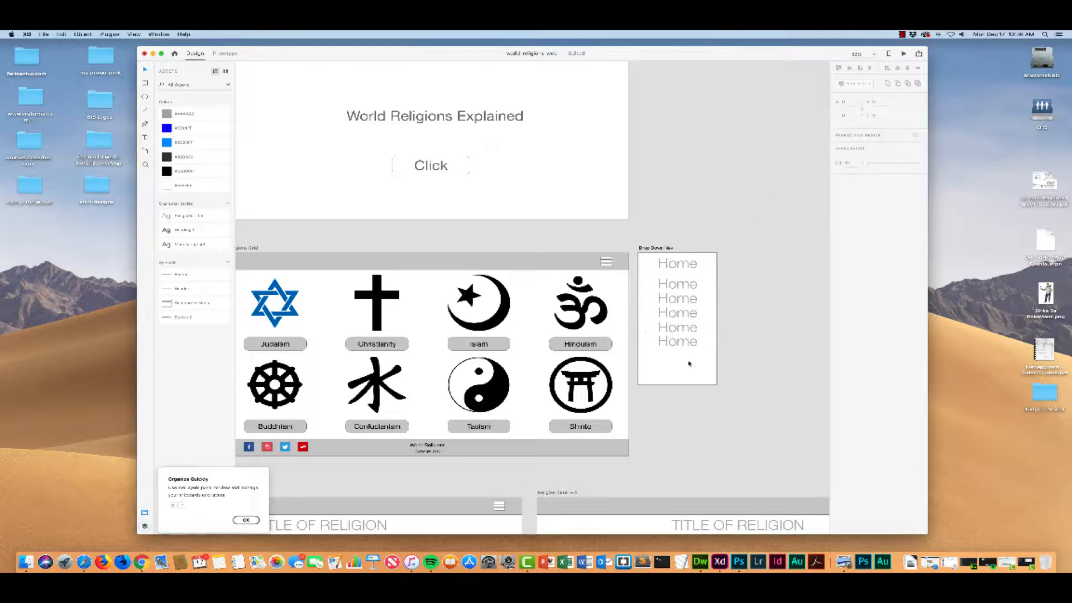
click(658, 261)
shift+click(665, 286)
shift+click(667, 301)
shift+click(669, 314)
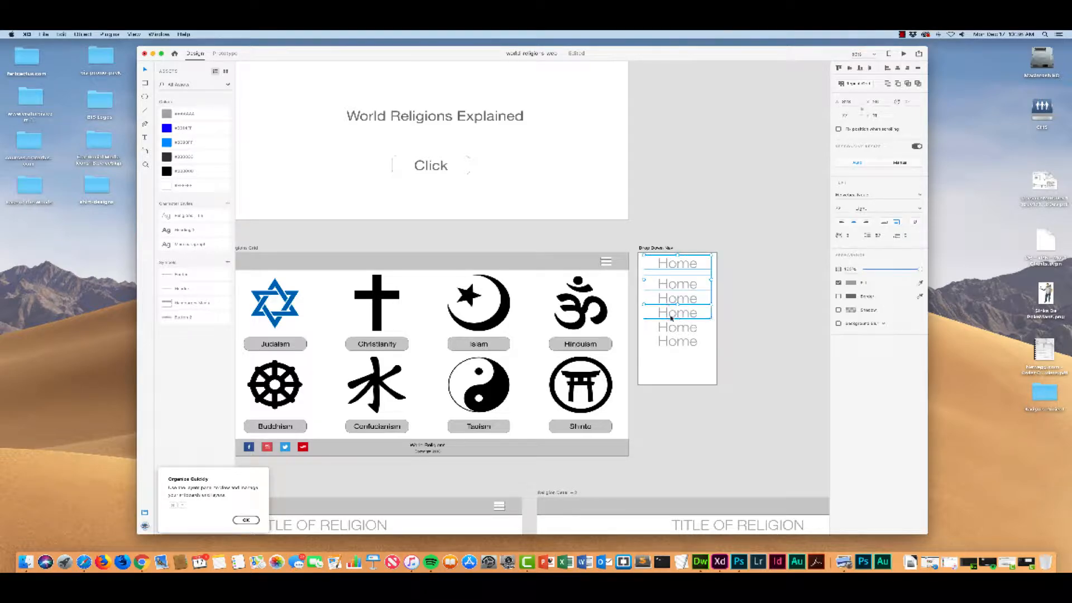
shift+click(669, 328)
shift+click(671, 343)
click(763, 259)
Step: Move the five copied Home texts up so that they follow the first one at even spacing
click(679, 283)
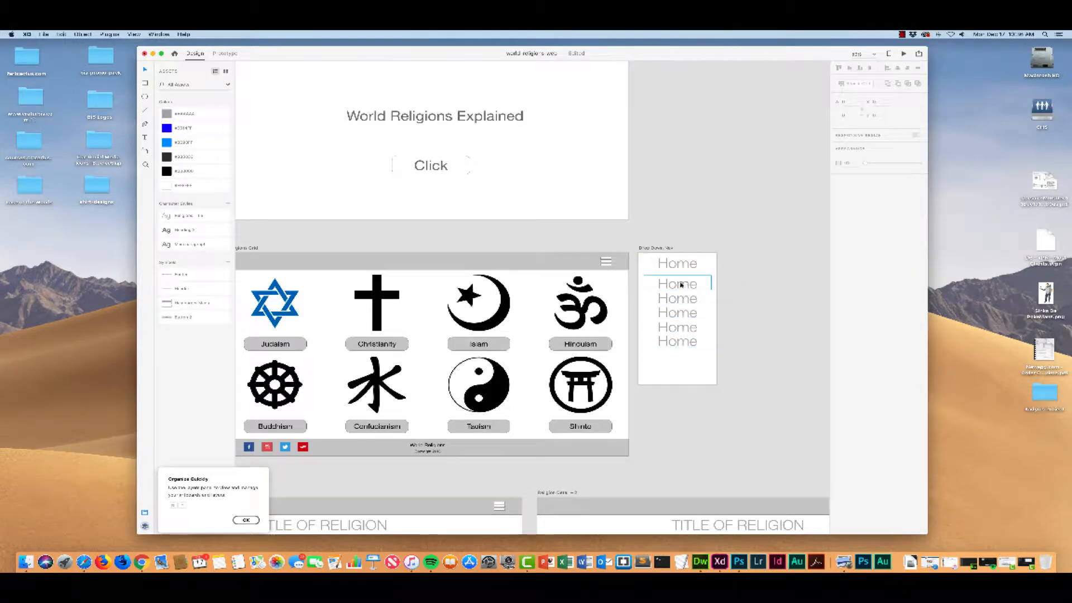
drag(679, 284, 687, 338)
click(680, 302)
click(682, 317)
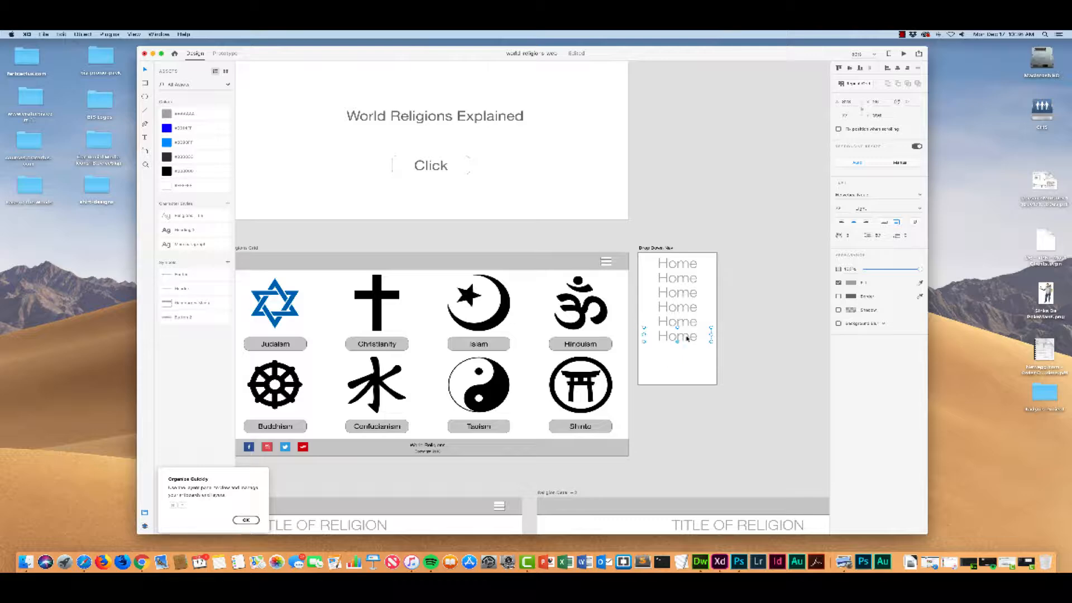
Step: Delete the five copied Home texts, keeping only the uppermost one on the Drop Down Nav artboard
key(Delete)
click(682, 322)
key(Delete)
click(681, 308)
key(Delete)
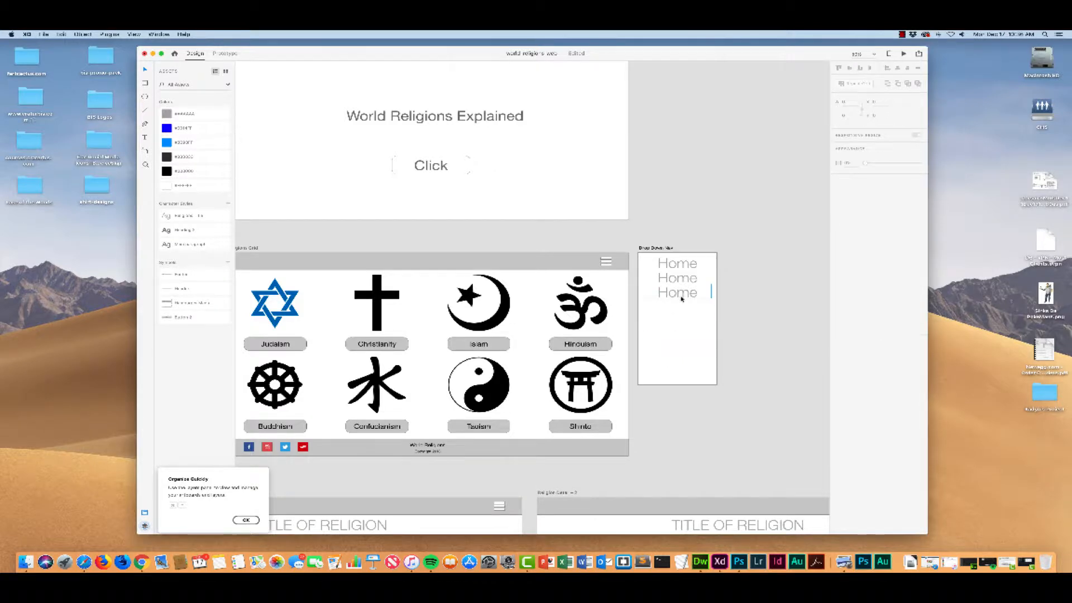
click(682, 299)
key(Delete)
click(678, 280)
key(Delete)
Step: Turn the remaining Home text into a Repeat Grid and extend it downward to seven evenly spaced entries with wider gaps
click(681, 268)
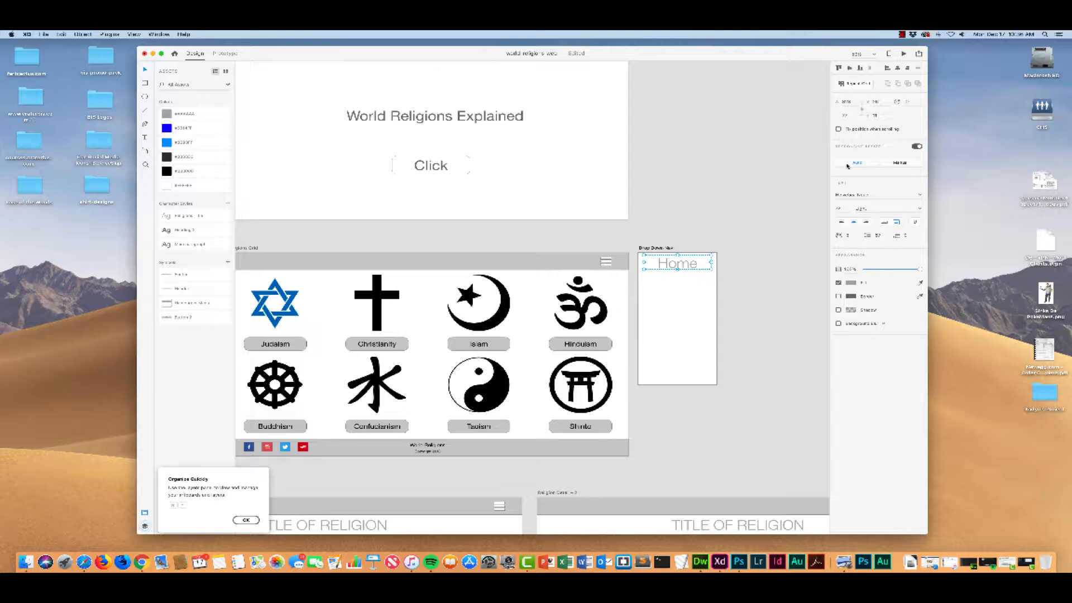
click(854, 84)
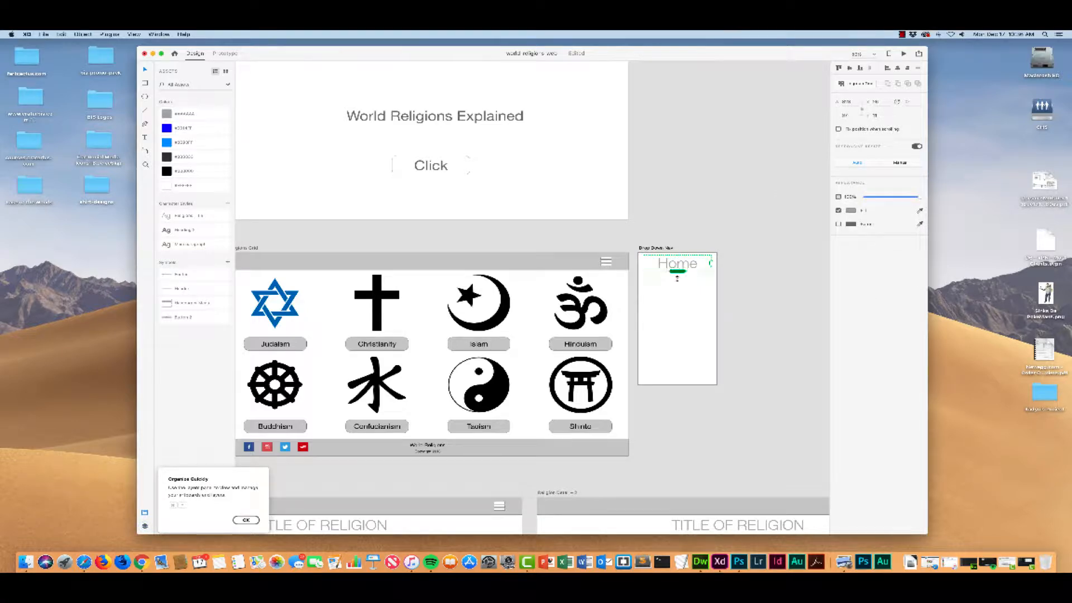
drag(677, 273, 678, 384)
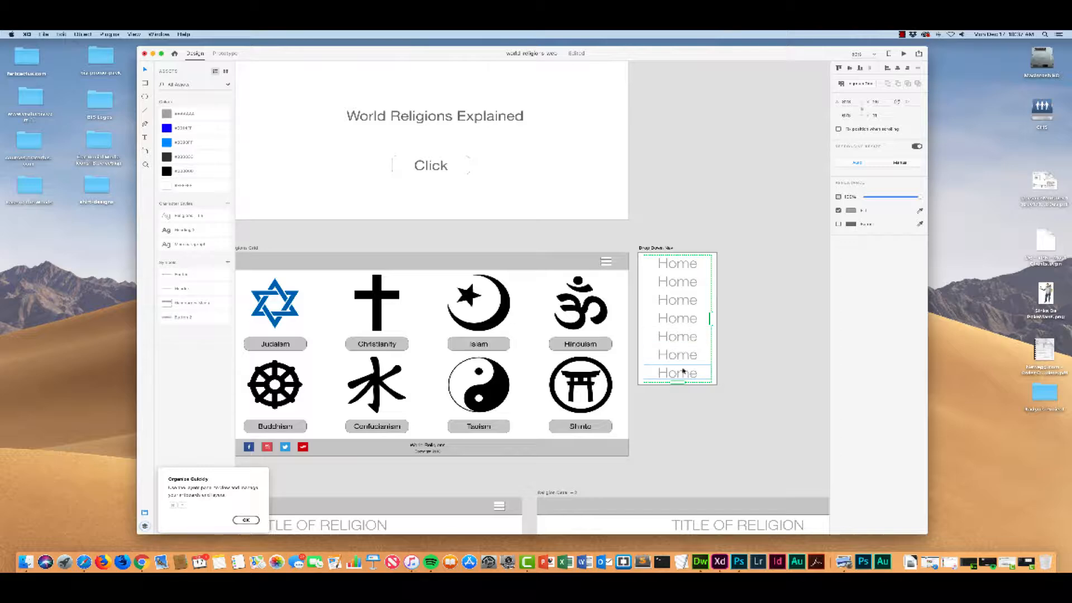
Step: Lengthen the Drop Down Nav artboard downward and extend the Repeat Grid to nine Home entries
click(714, 382)
click(713, 383)
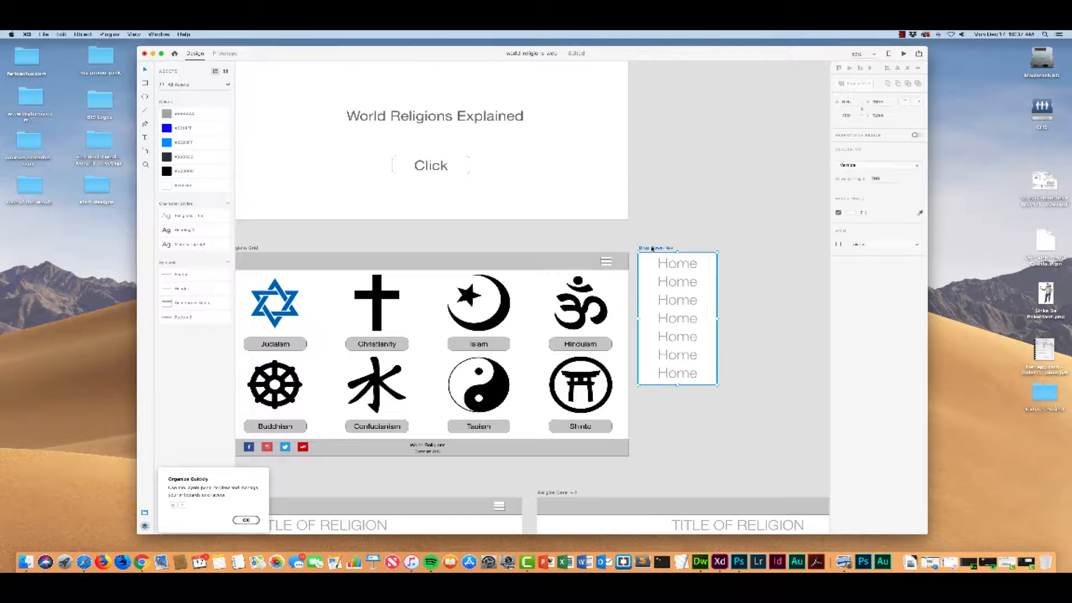
drag(677, 386, 677, 416)
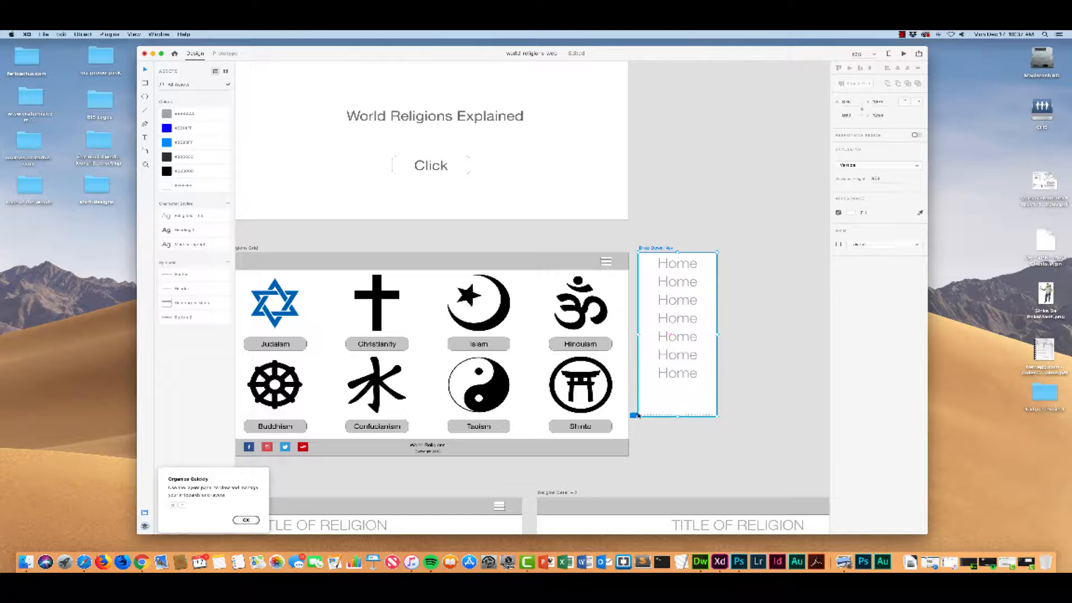
double_click(677, 381)
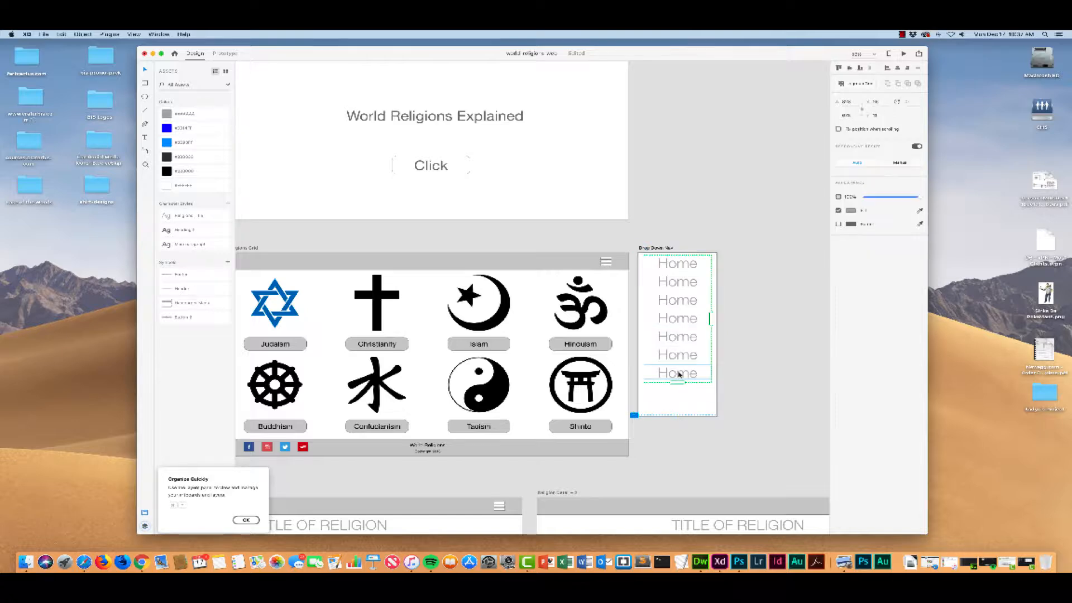
drag(677, 382, 677, 416)
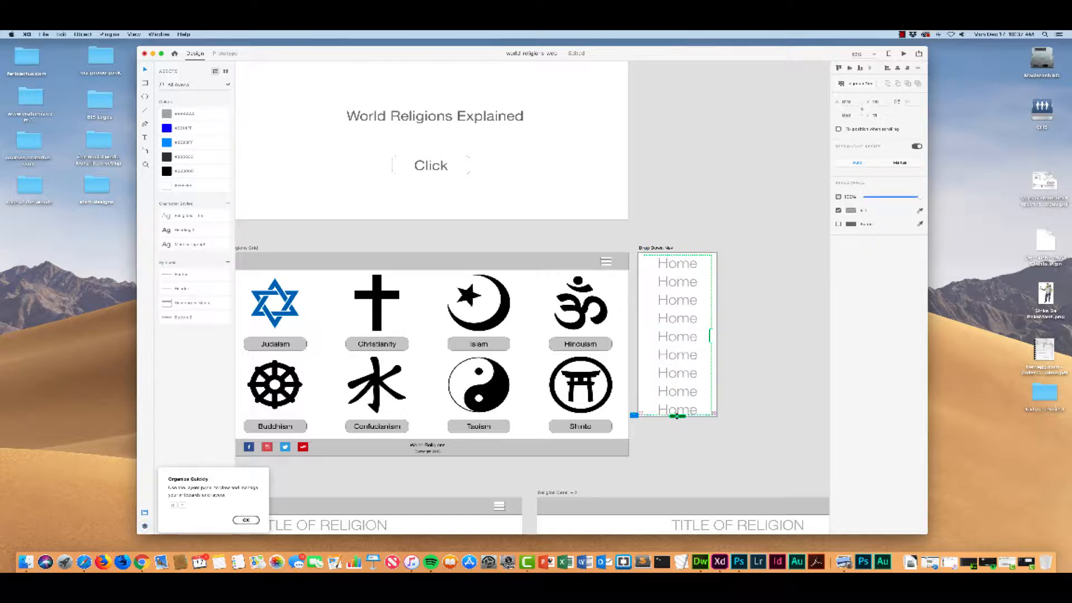
Step: Replace the text of the second entry in the Repeat Grid with Judaism
click(673, 282)
double_click(691, 283)
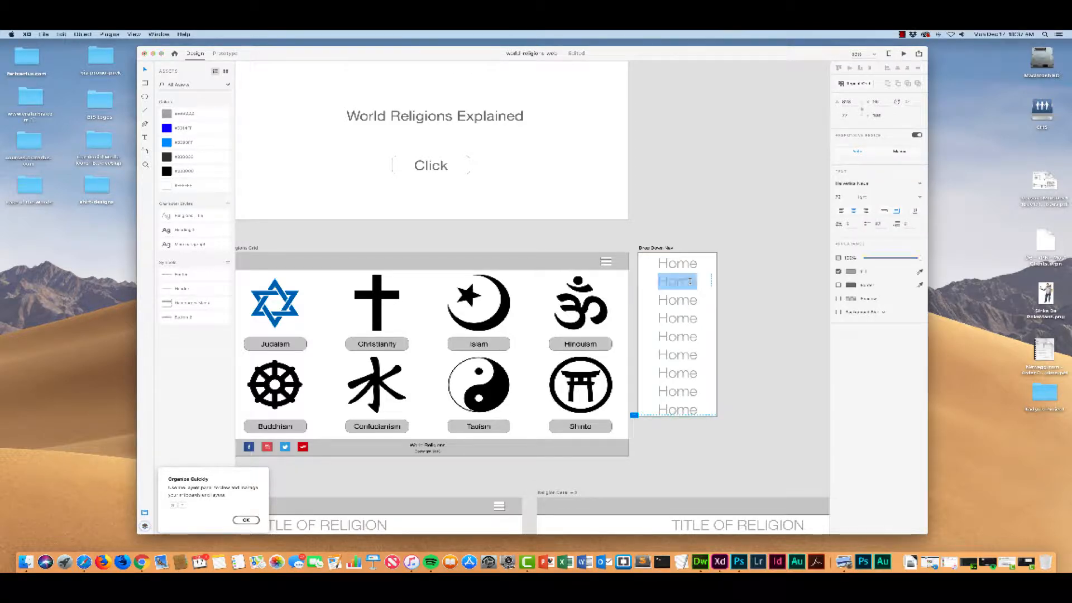
text(Christian)
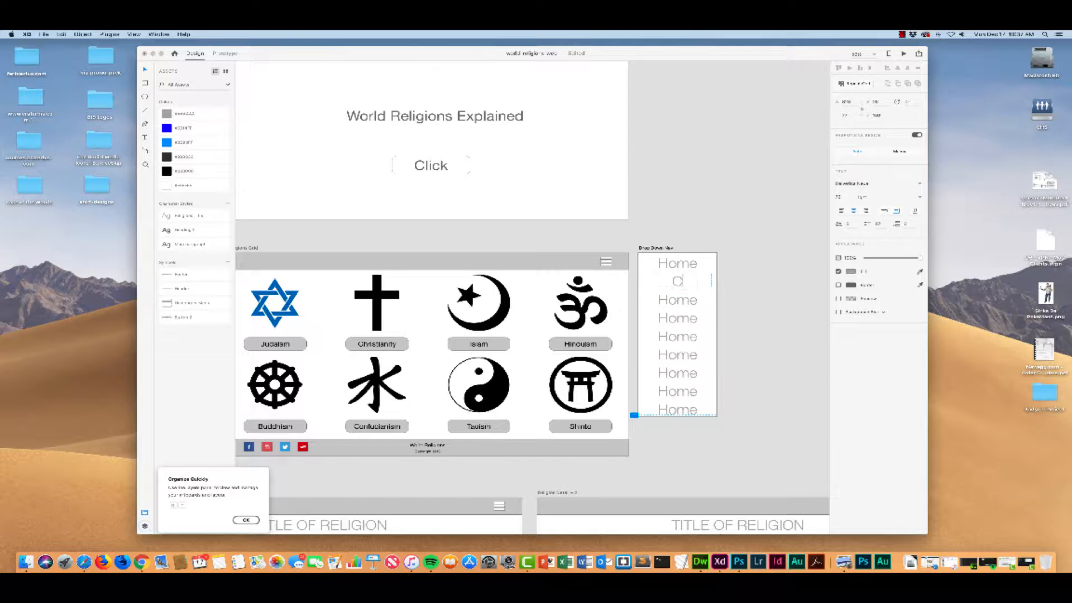
key(BackSpace)
key(BackSpace)
key(BackSpace)
key(BackSpace)
key(BackSpace)
key(BackSpace)
key(BackSpace)
key(BackSpace)
key(BackSpace)
text(Judaism)
Step: Replace the text of the third entry in the Repeat Grid with Christianity
double_click(681, 301)
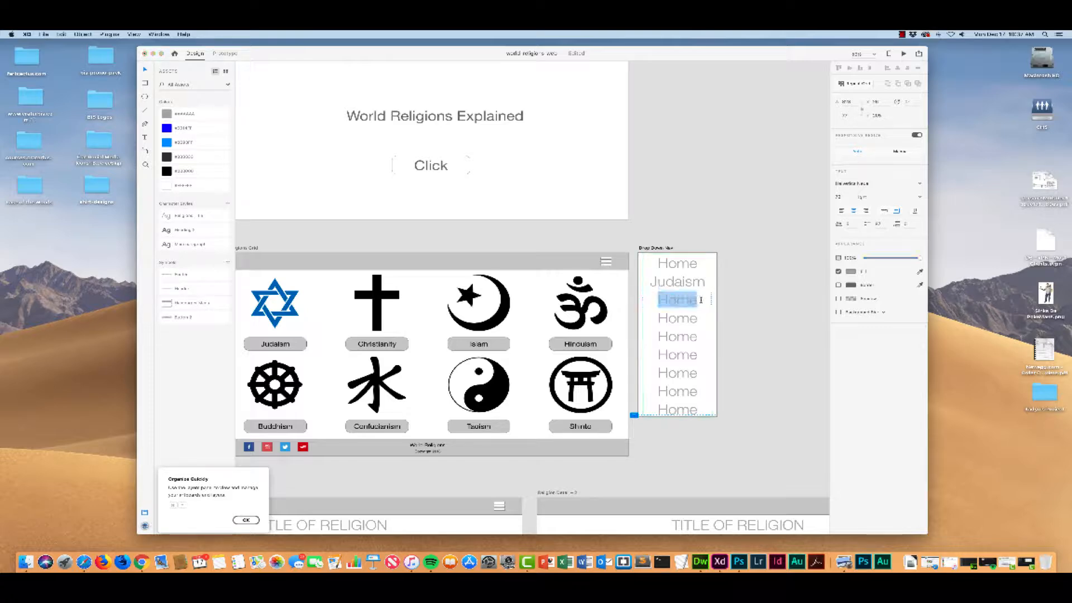
click(701, 300)
double_click(687, 300)
text(Ch)
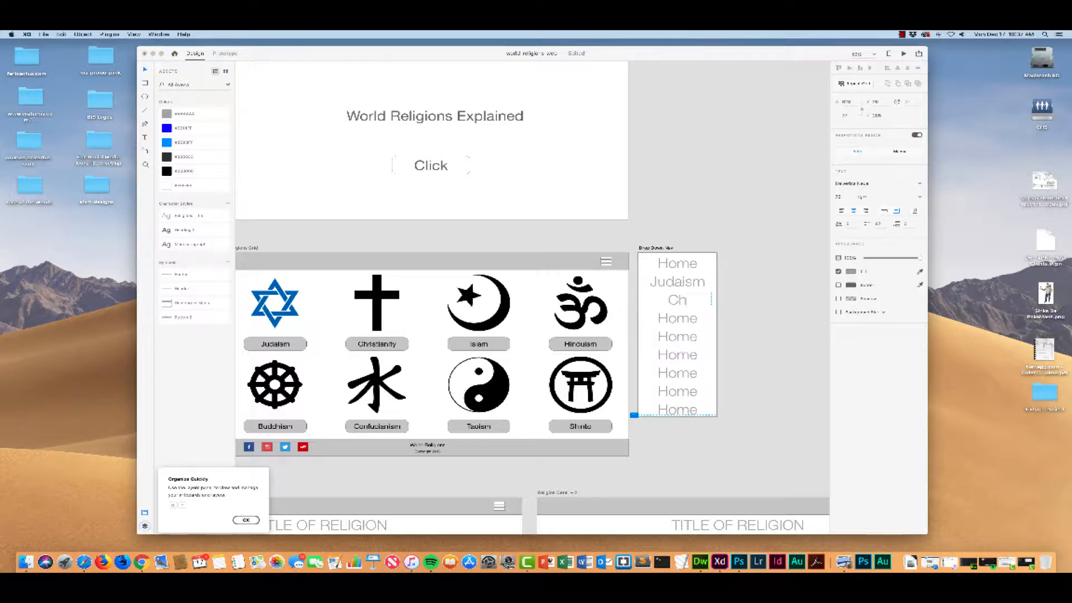
text(ristianit)
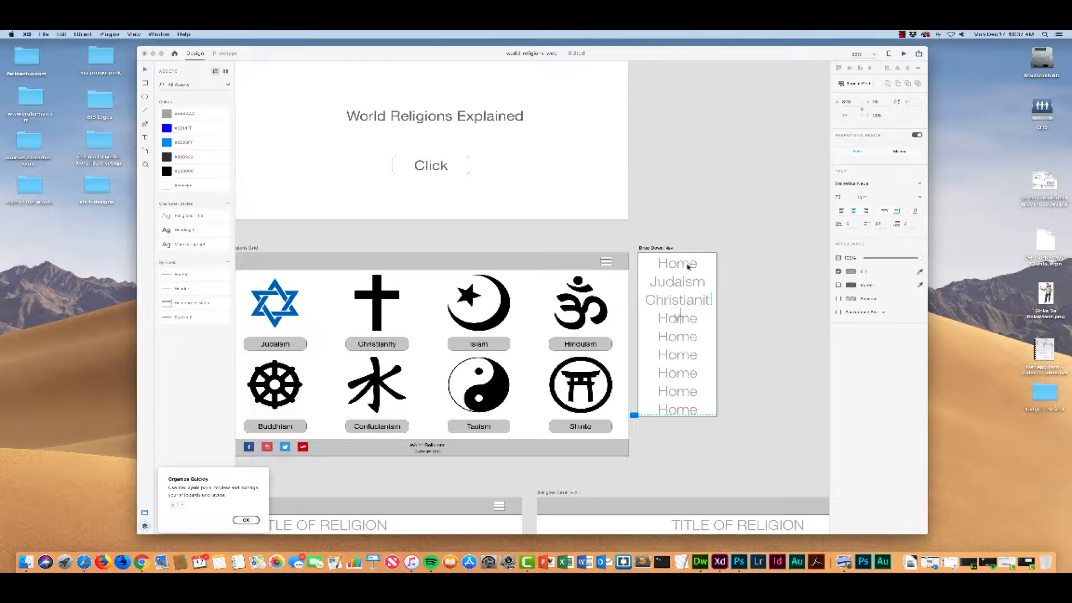
Step: Reduce the font size of the Repeat Grid entries so that Christianity fits on a single line
key(Escape)
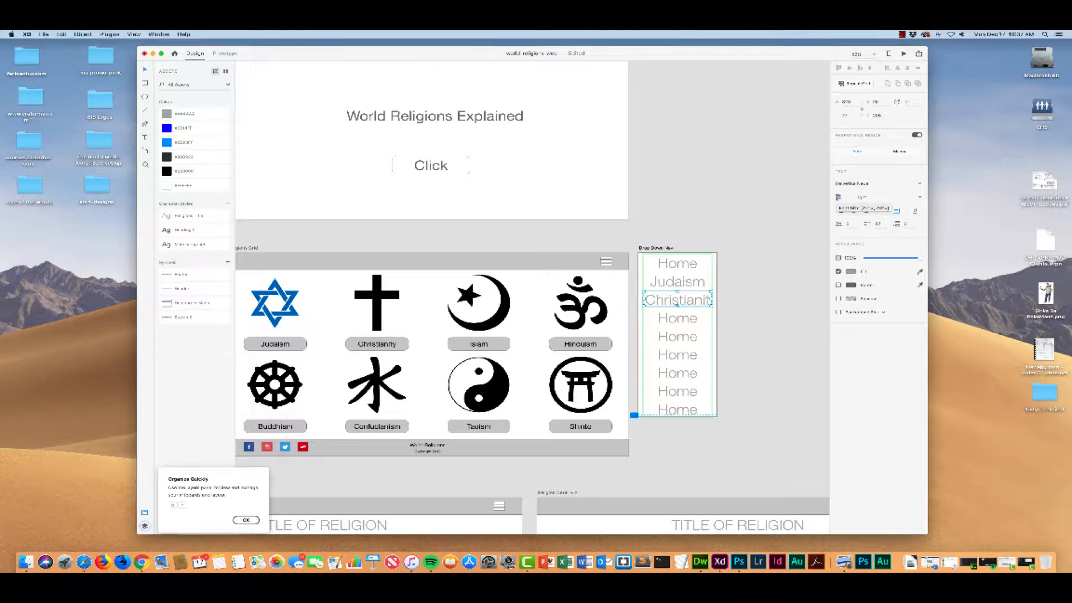
key(Return)
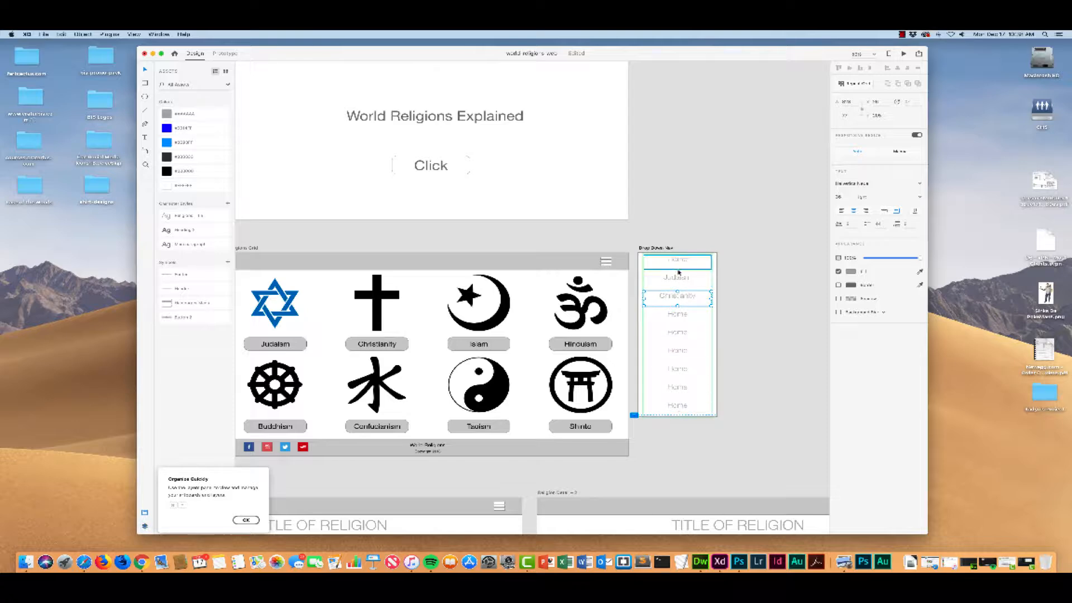
click(691, 392)
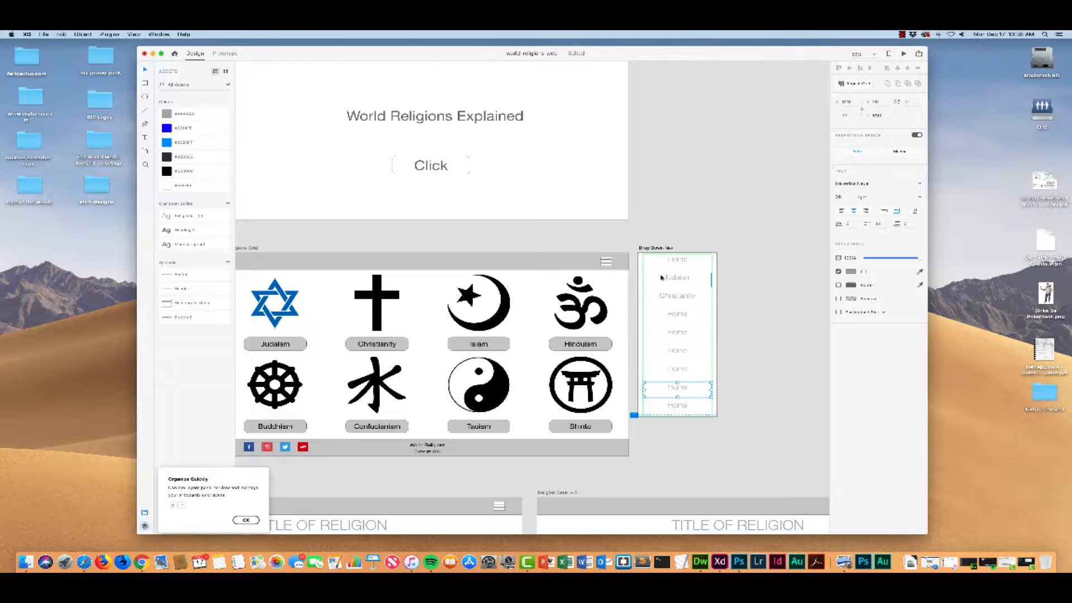
click(662, 269)
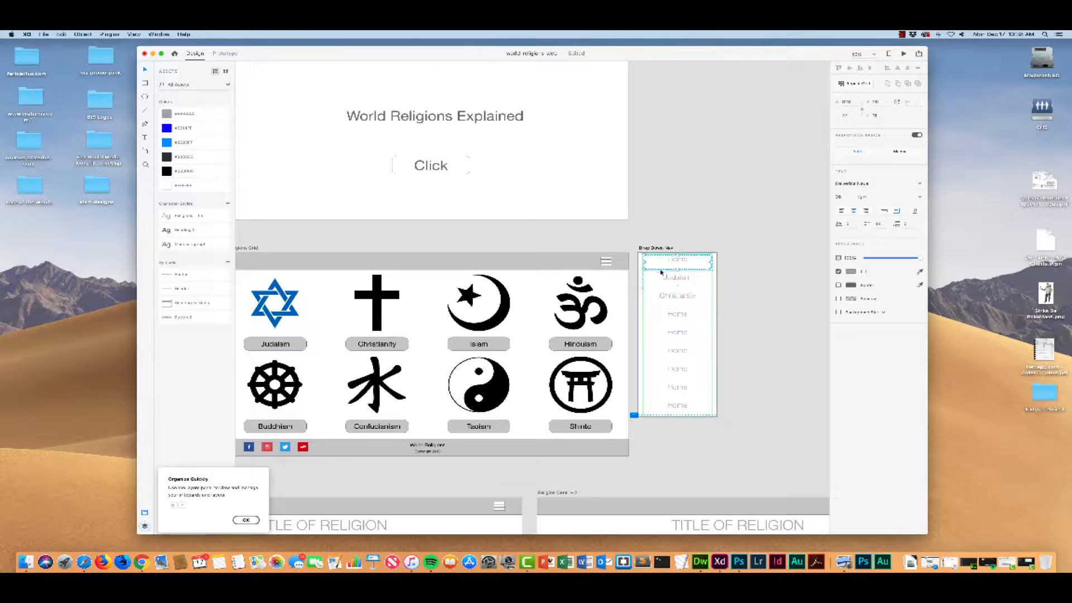
click(662, 275)
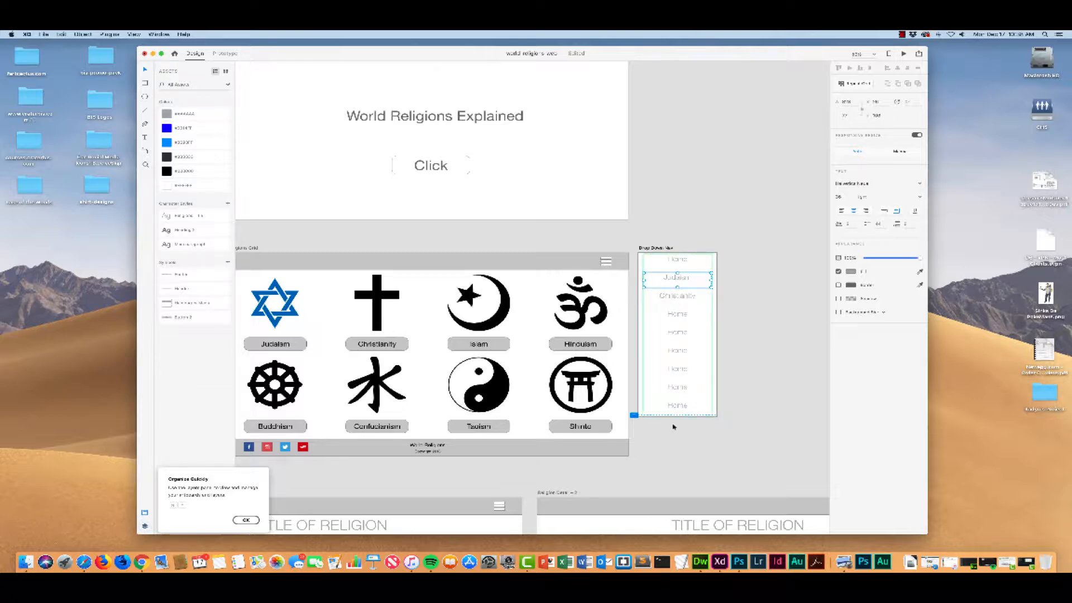
click(681, 296)
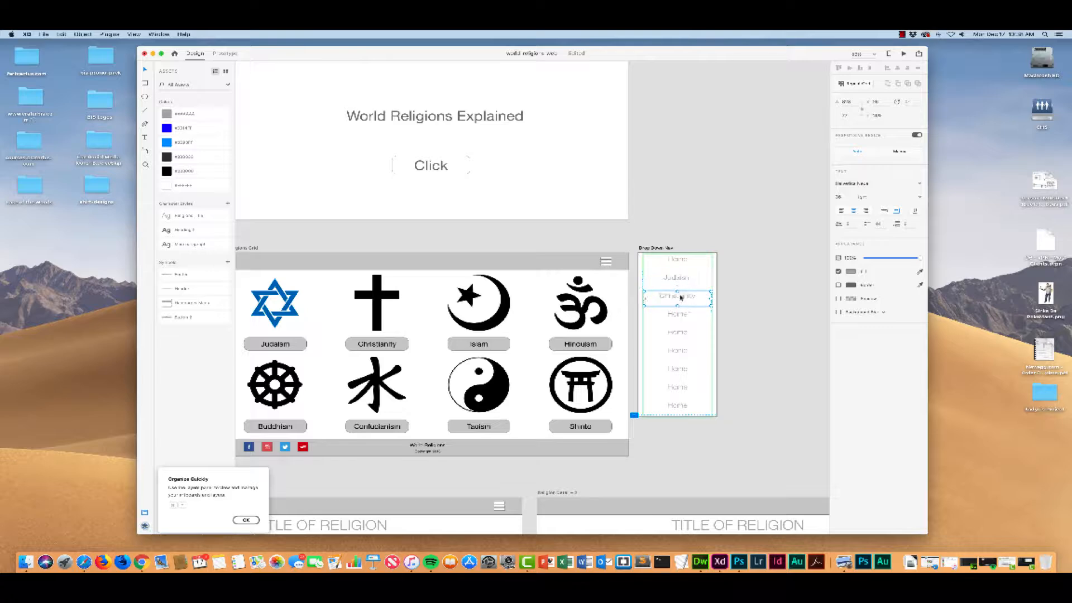
Step: Replace the fourth and fifth entries of the Repeat Grid with Islam and Hinduism
double_click(679, 316)
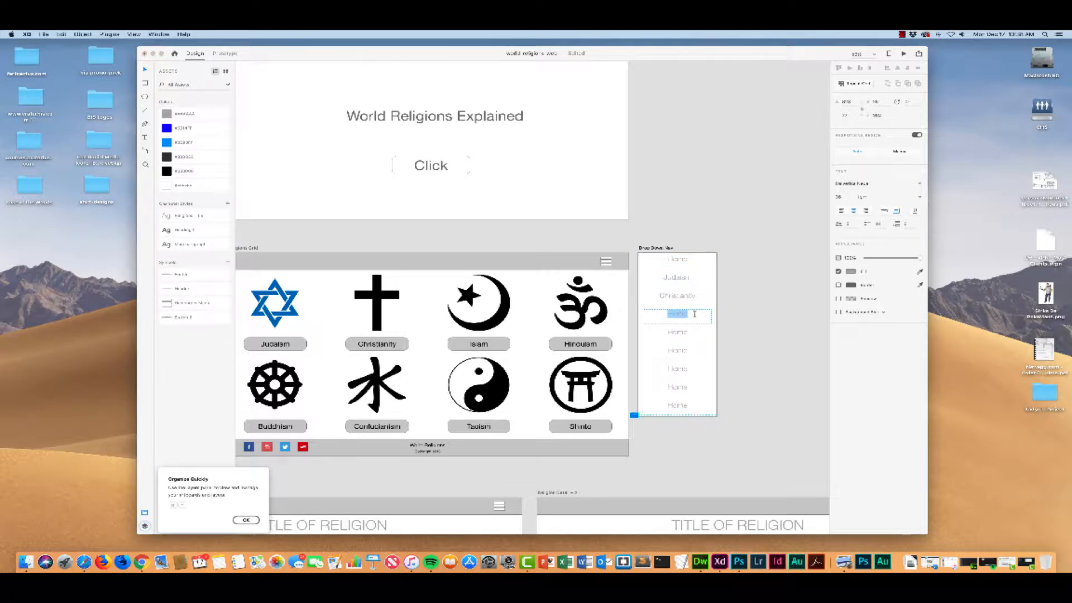
text(Islam)
double_click(684, 334)
text(H)
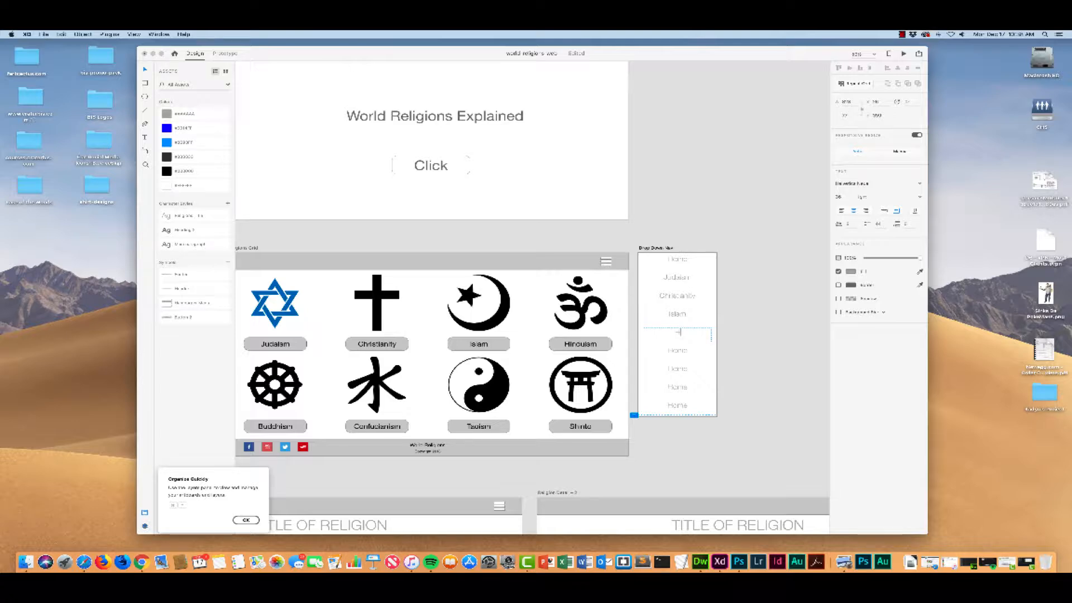
text(induism)
Step: Replace the sixth and seventh entries of the Repeat Grid with Buddhism and Confucianism
double_click(673, 352)
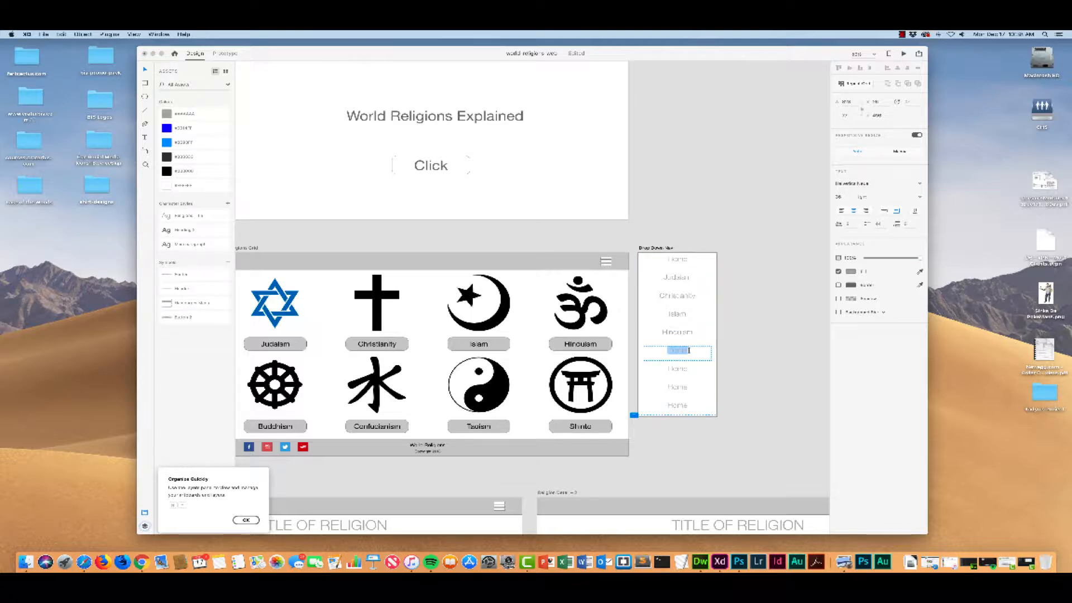
text(Buddhism)
double_click(677, 370)
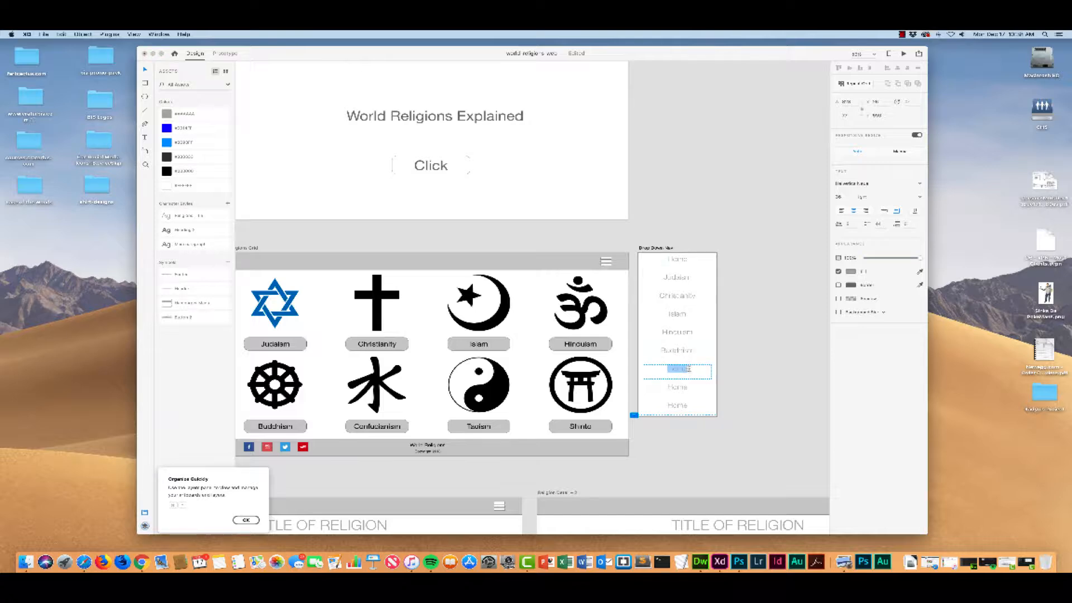
text(Confucianism)
Step: Replace the last two Home entries of the Repeat Grid with Taoism and Shinto
double_click(678, 387)
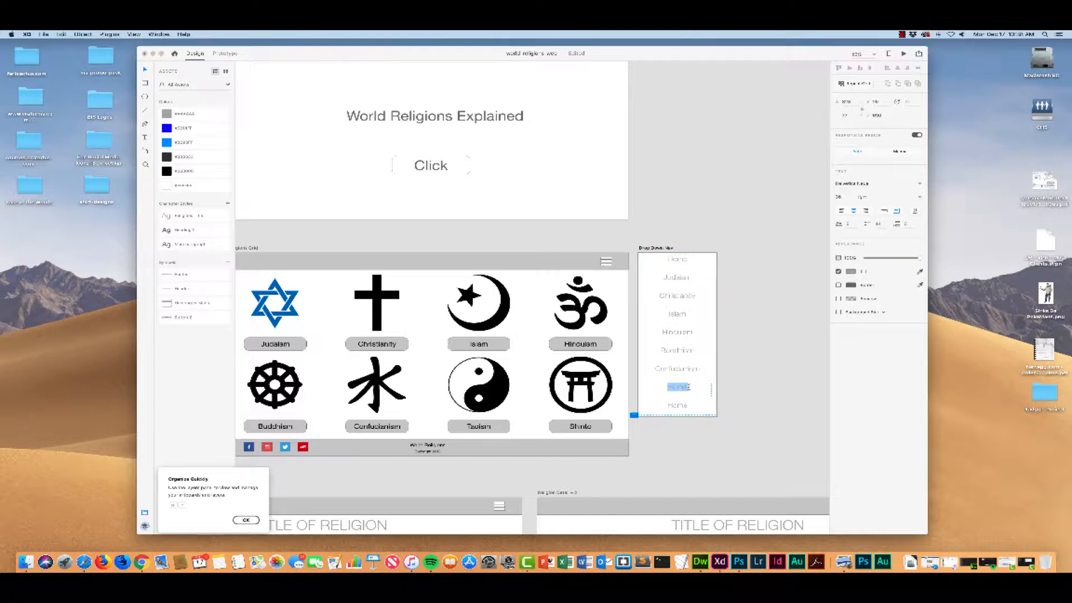
key(BackSpace)
text(Taoism)
double_click(690, 404)
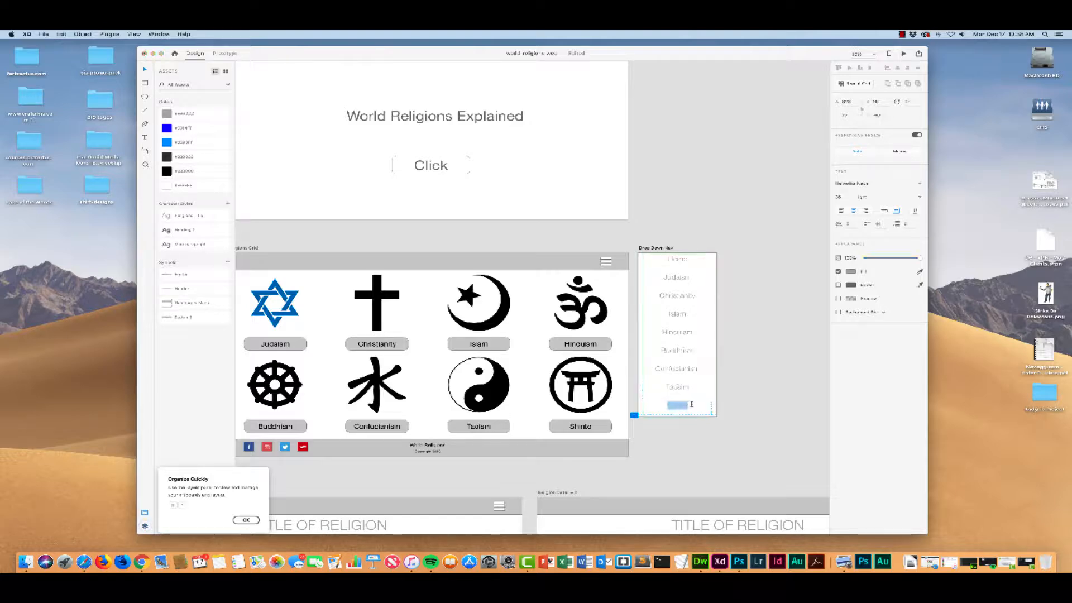
text(Shinto)
click(677, 275)
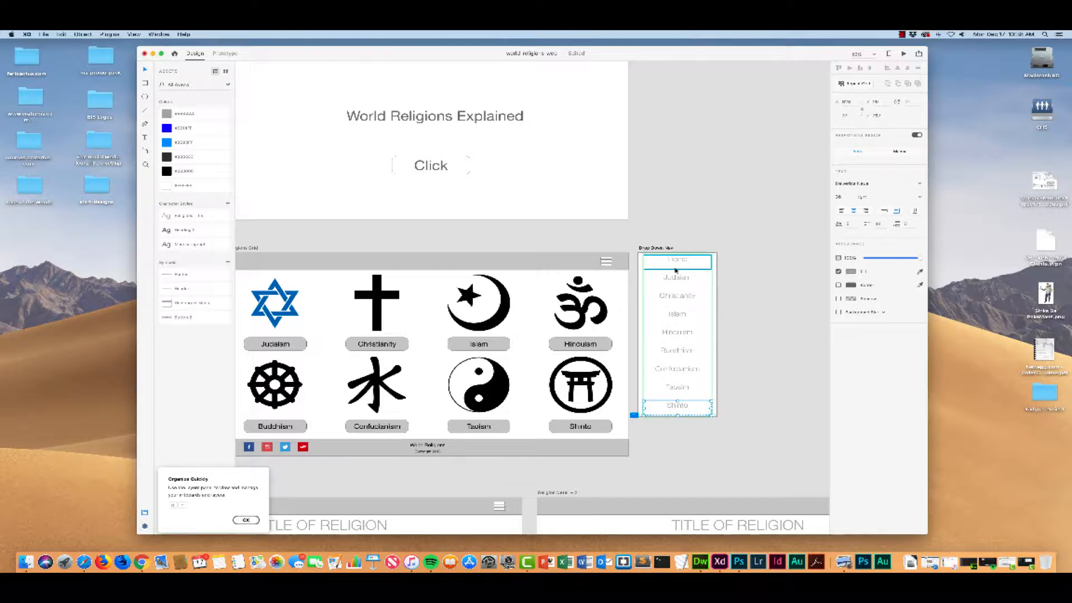
click(723, 324)
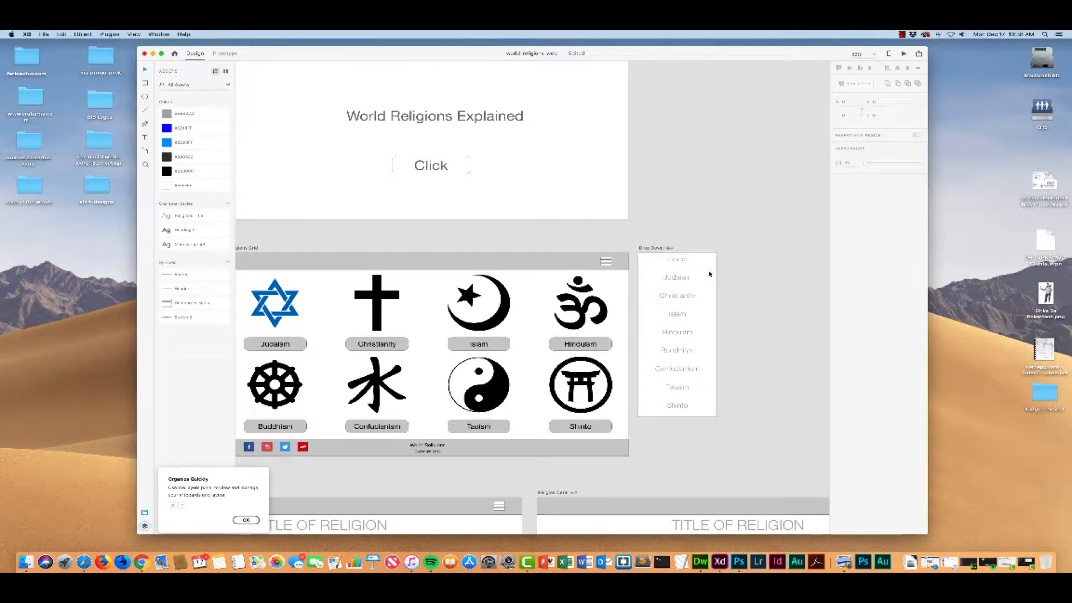
Step: Tighten the vertical gaps between the Repeat Grid entries on the Drop Down Nav artboard
click(679, 417)
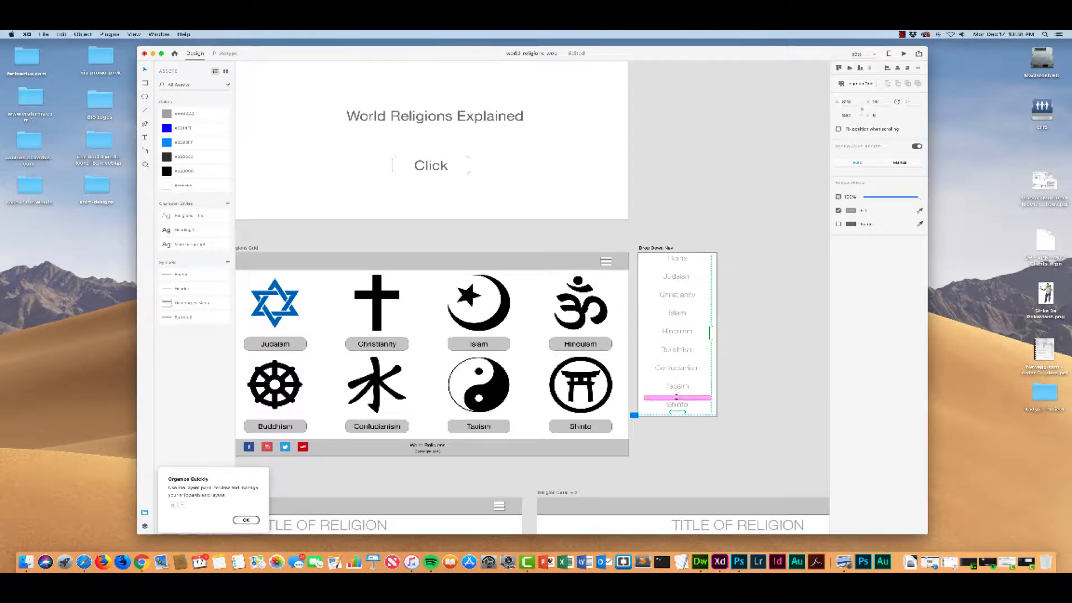
drag(679, 394, 677, 373)
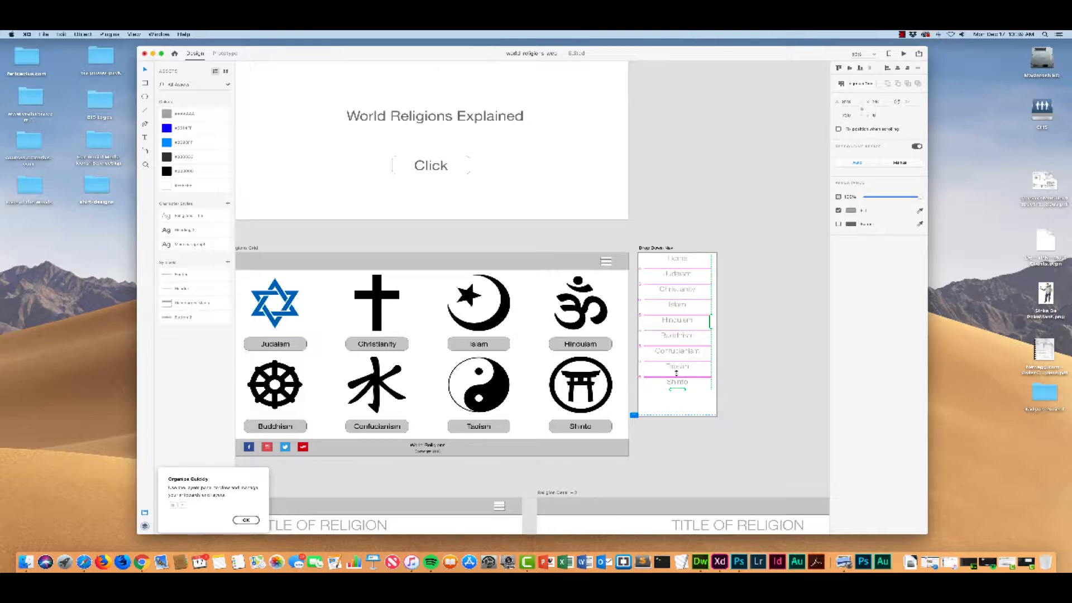
click(678, 415)
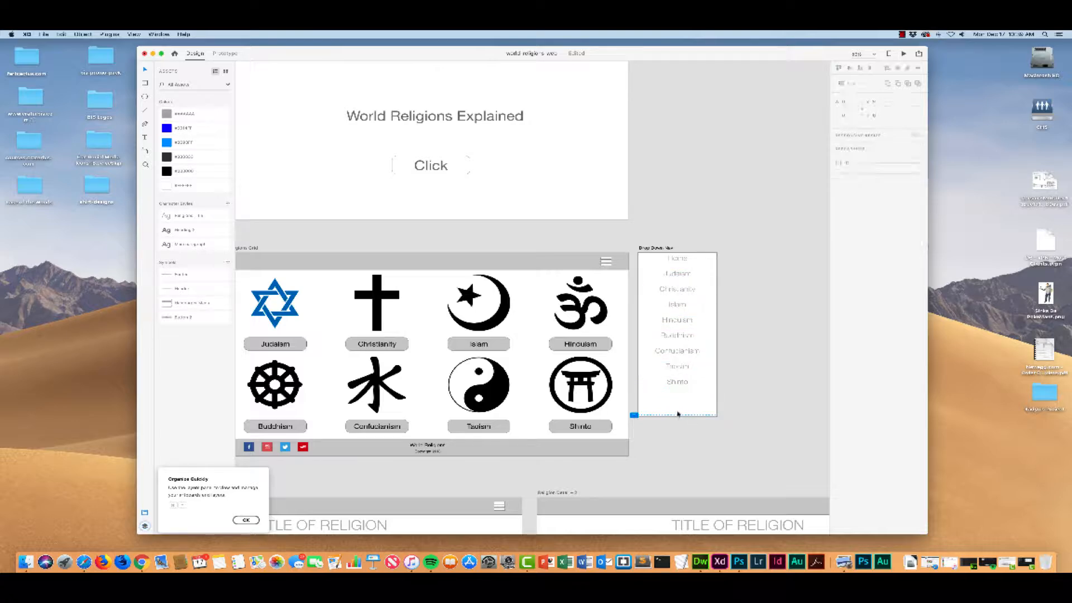
Step: Shorten the Drop Down Nav artboard so it ends just below the Shinto entry
click(652, 247)
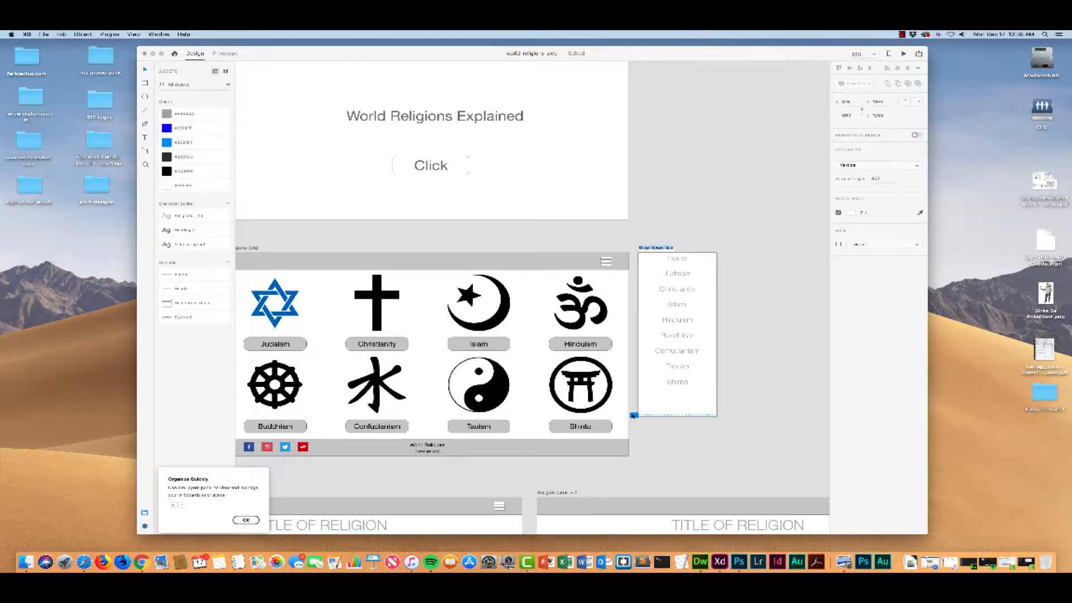
click(634, 415)
drag(634, 415, 633, 389)
drag(678, 416, 676, 389)
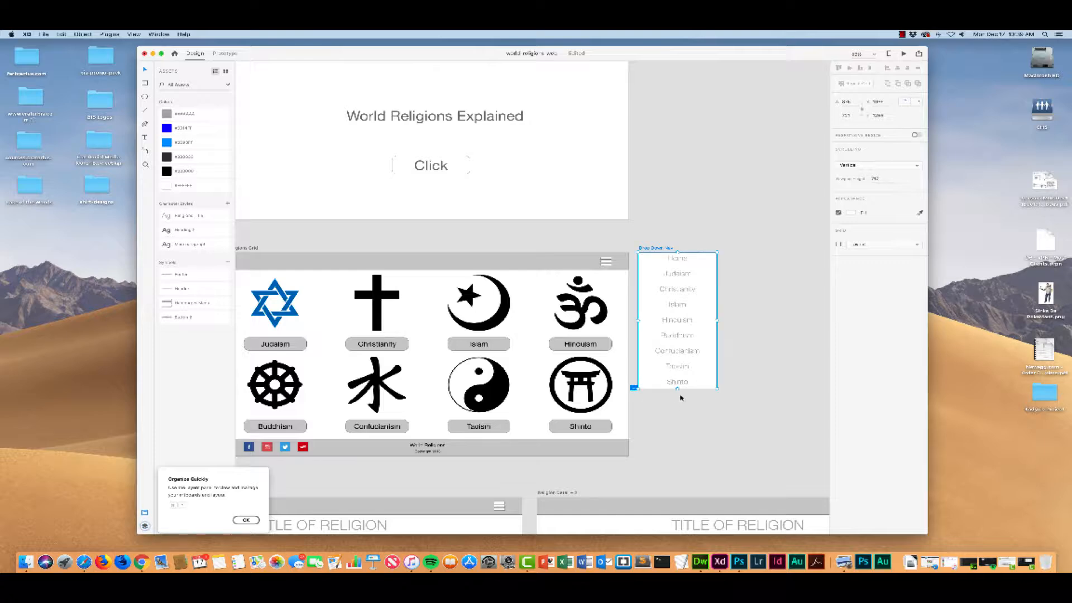
click(770, 354)
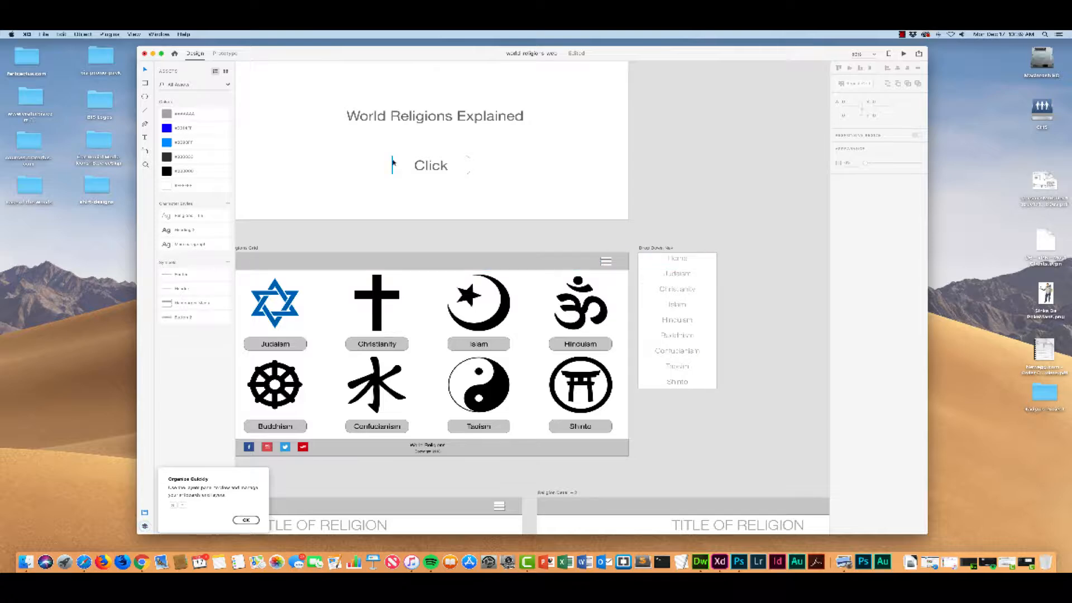
Step: In Prototype mode, link the hamburger menu icon in the religions grid header to the Drop Down Nav artboard
click(227, 54)
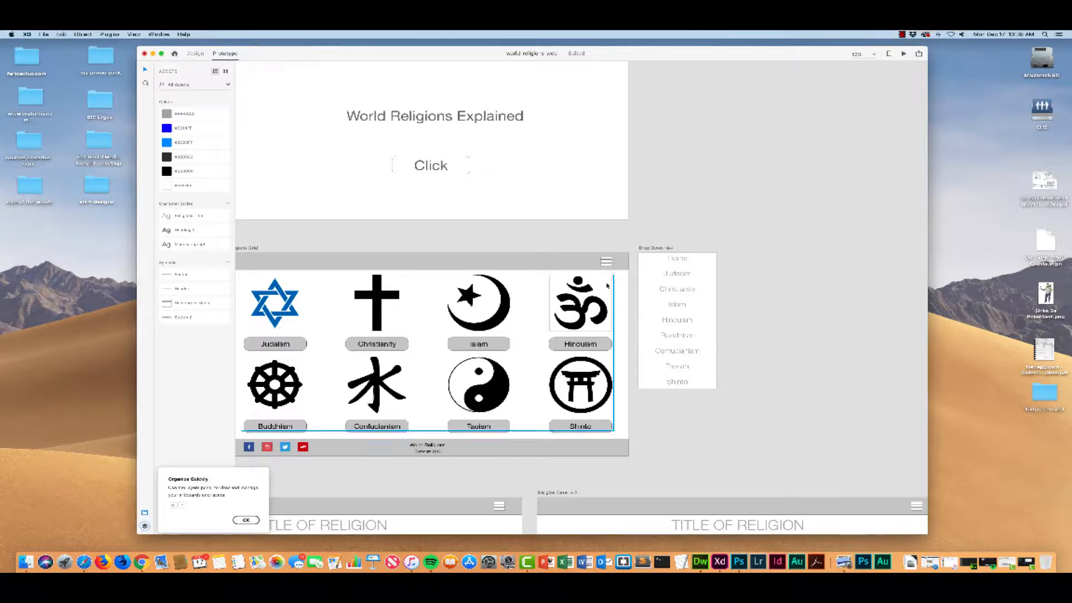
click(607, 262)
double_click(607, 262)
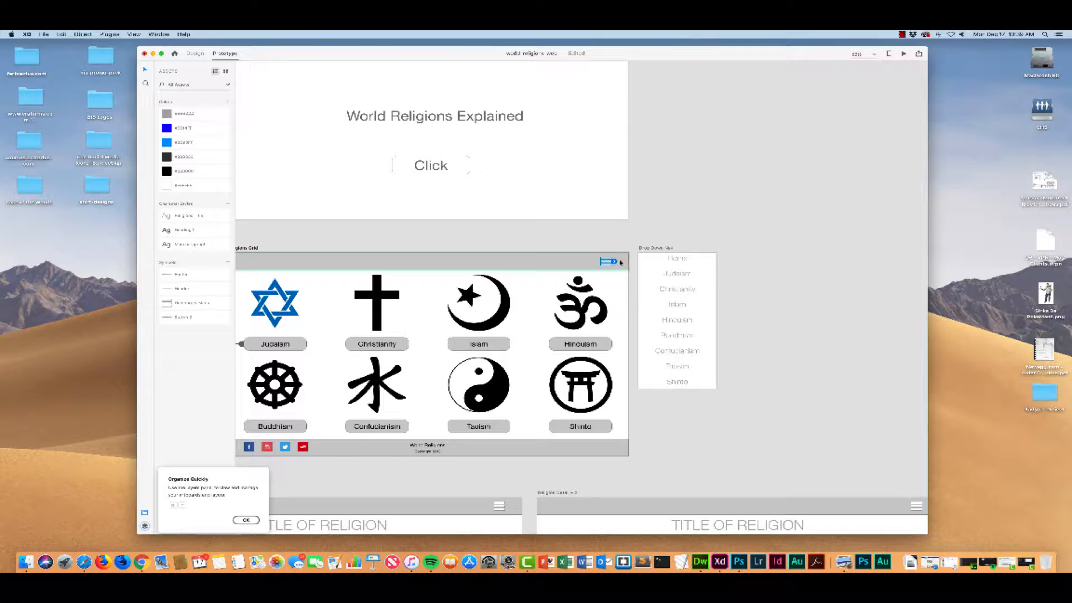
drag(621, 263, 691, 305)
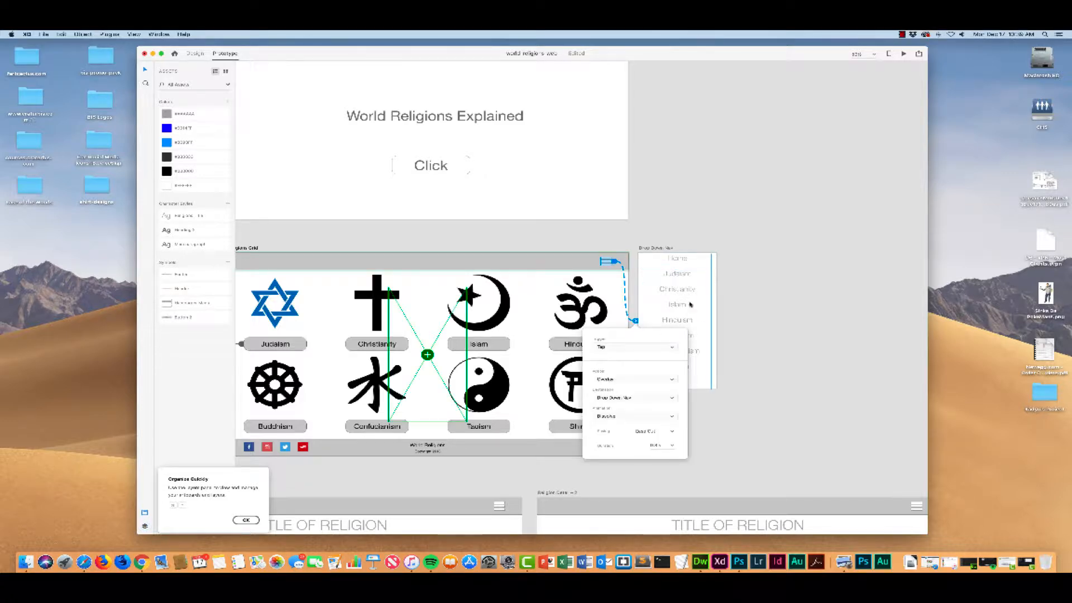
click(752, 353)
Step: Review the trigger and action options of the menu icon's link, keeping Tap and Overlay
scroll(752, 353, down, 2)
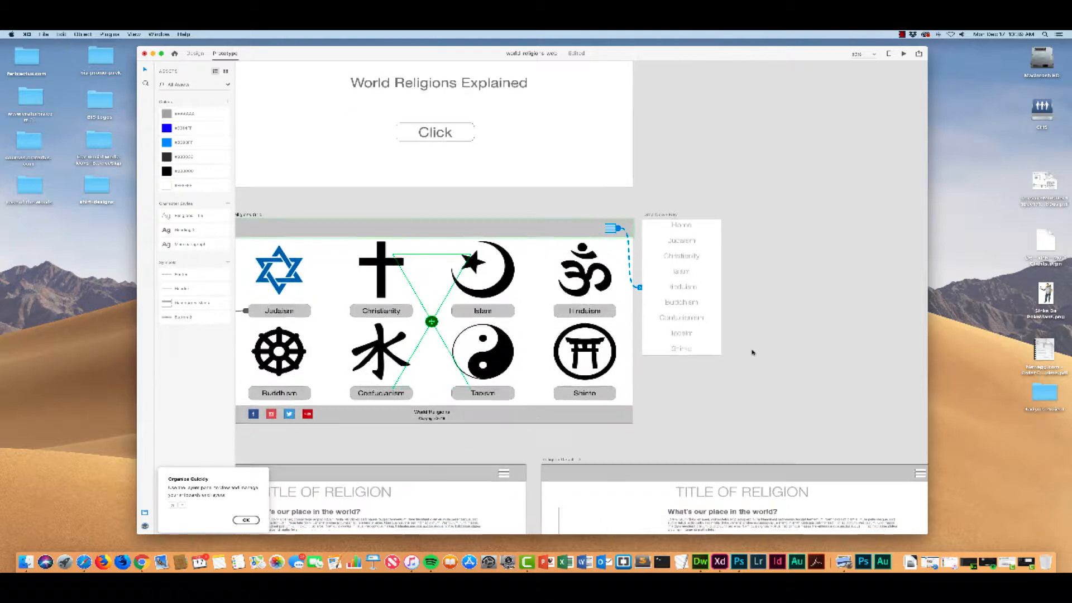
scroll(752, 353, down, 1)
click(640, 267)
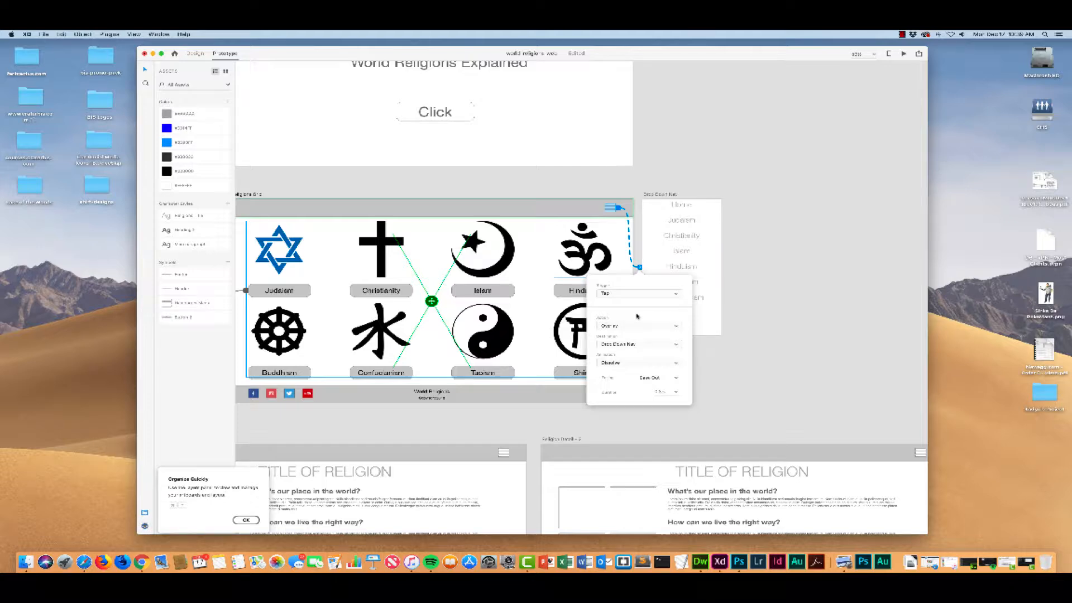
click(678, 294)
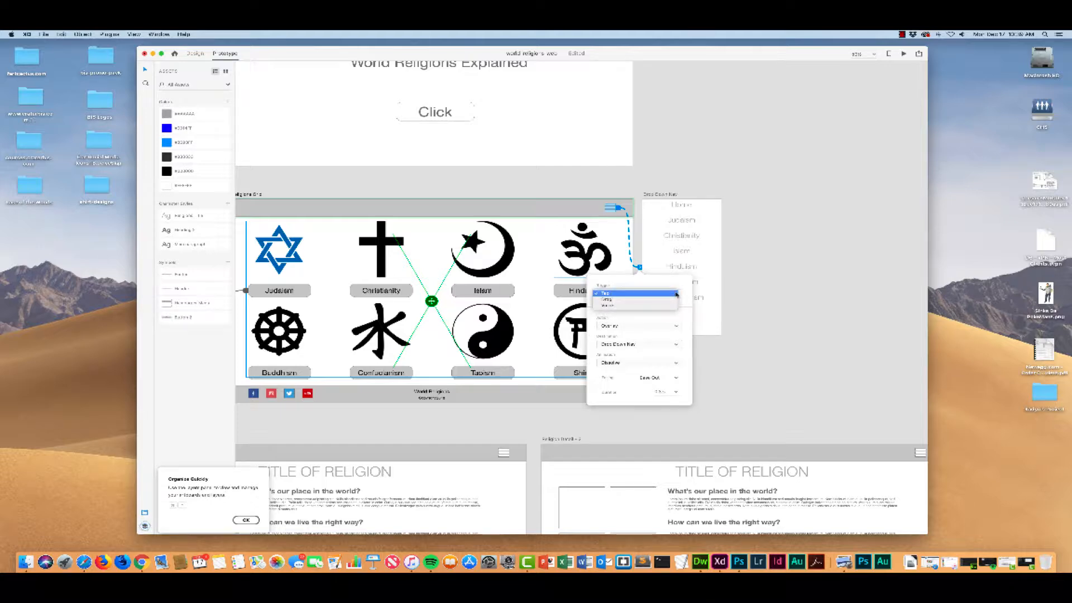
click(677, 294)
click(678, 326)
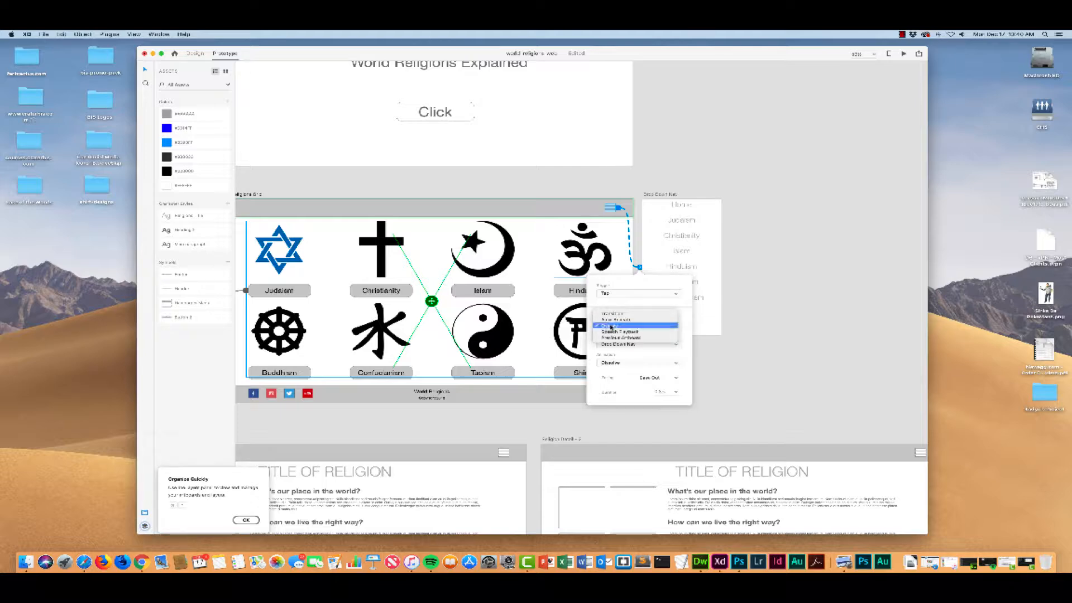
click(611, 325)
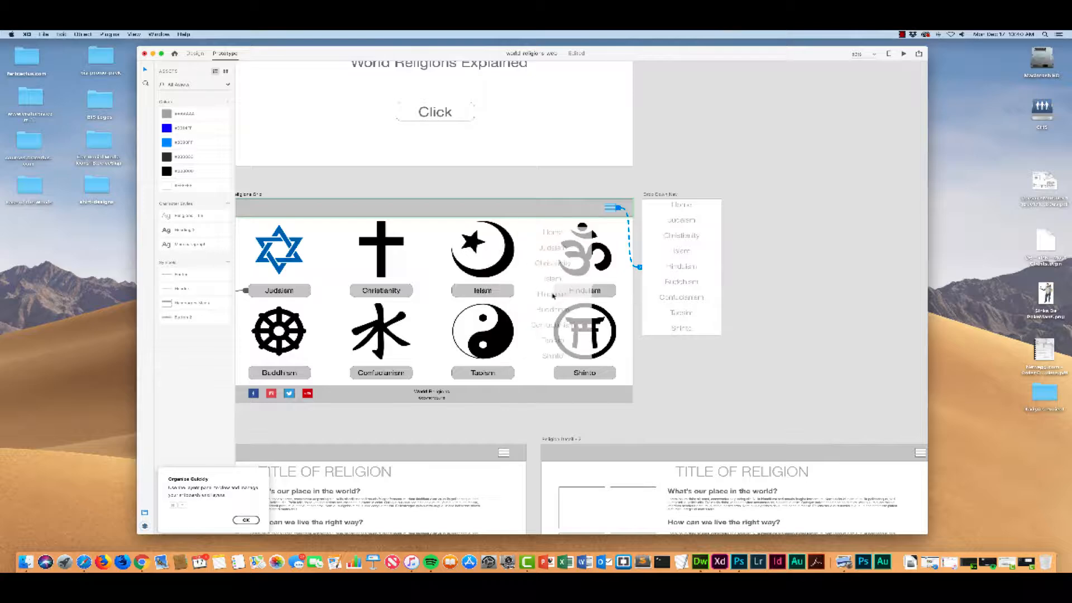
Step: Position the Drop Down Nav overlay directly beneath the header, flush with the right edge of the religions grid artboard
drag(553, 296, 594, 269)
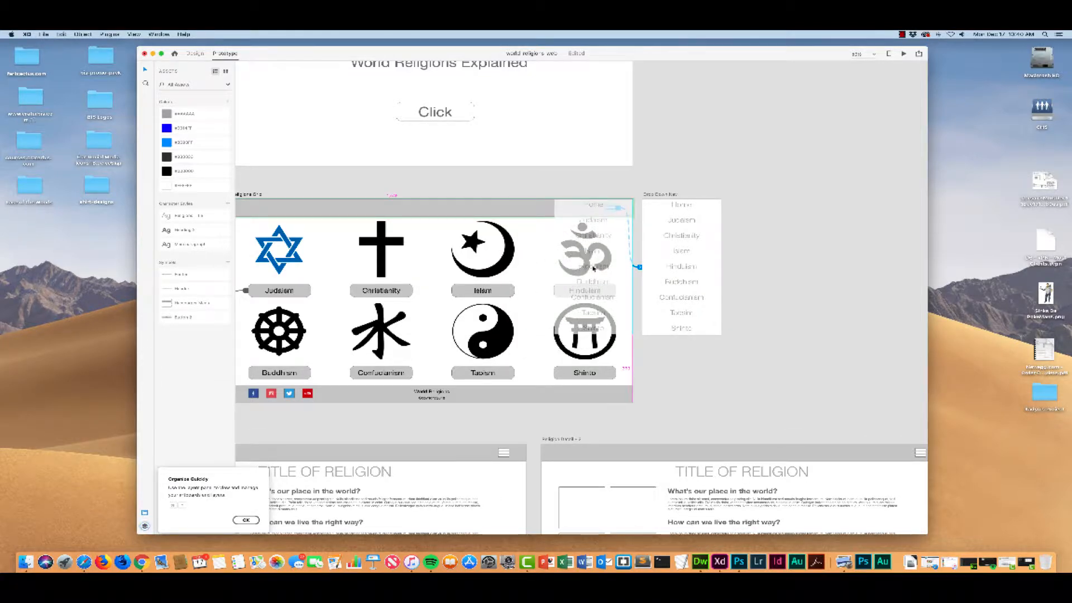
drag(594, 269, 594, 267)
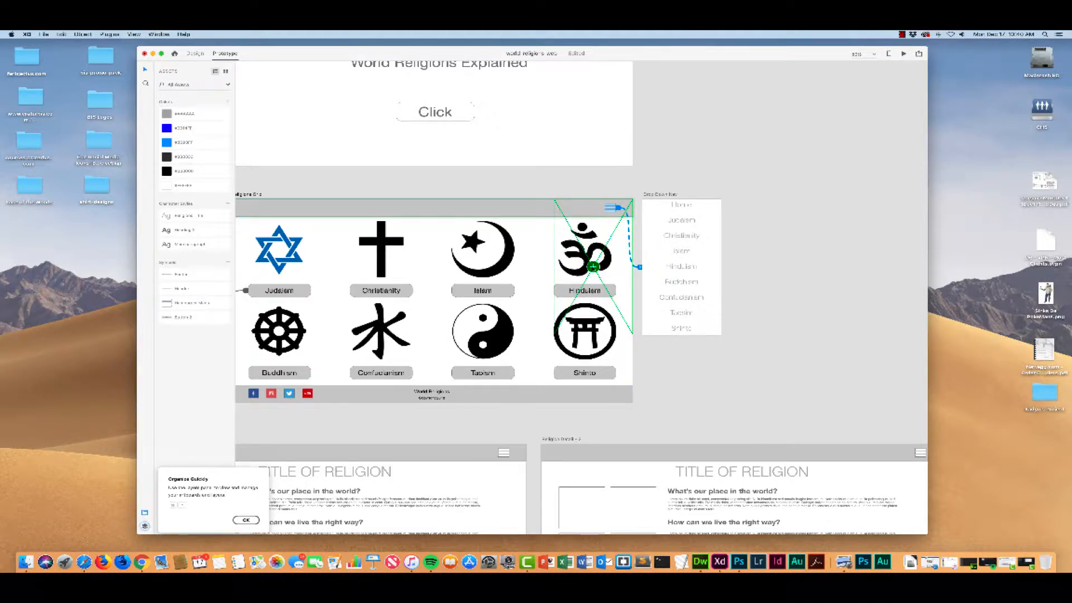
drag(593, 267, 593, 285)
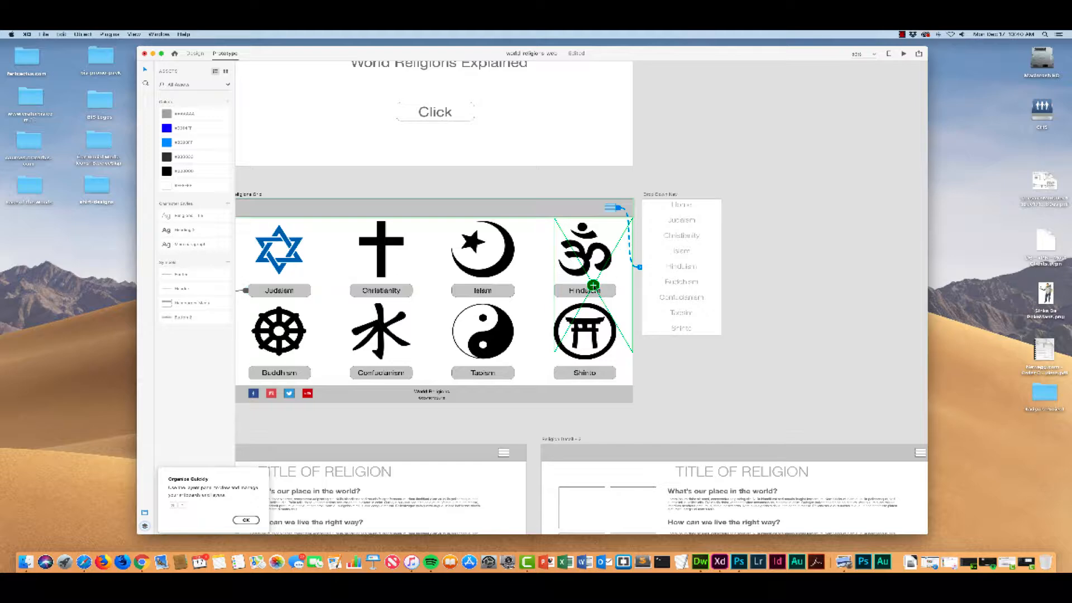
Step: Set the menu icon link's animation to Slide Down and place the overlay in the upper-right corner of the religions grid artboard
click(640, 268)
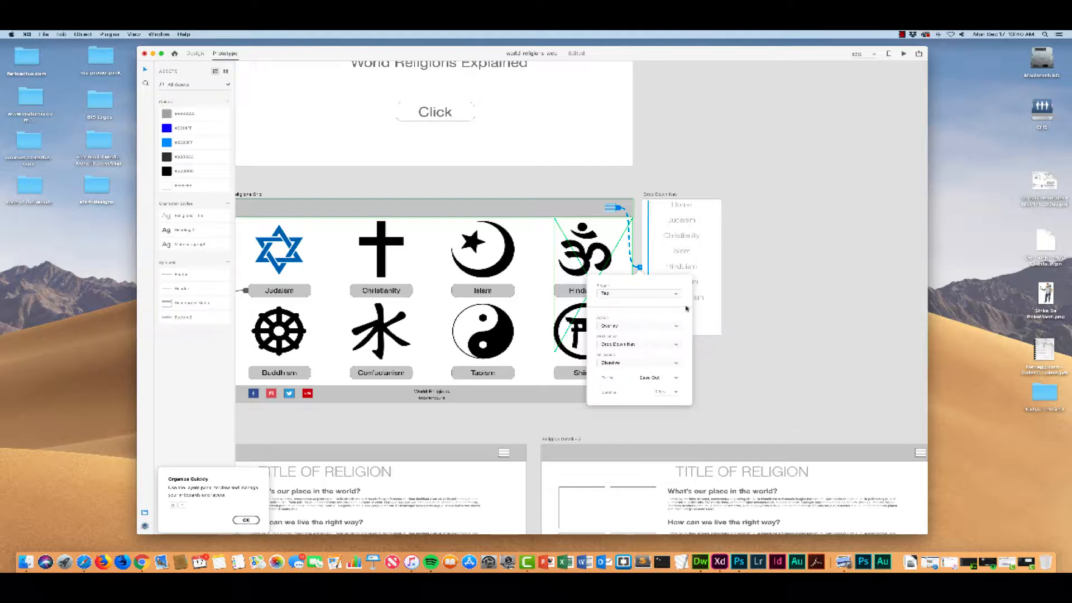
click(676, 344)
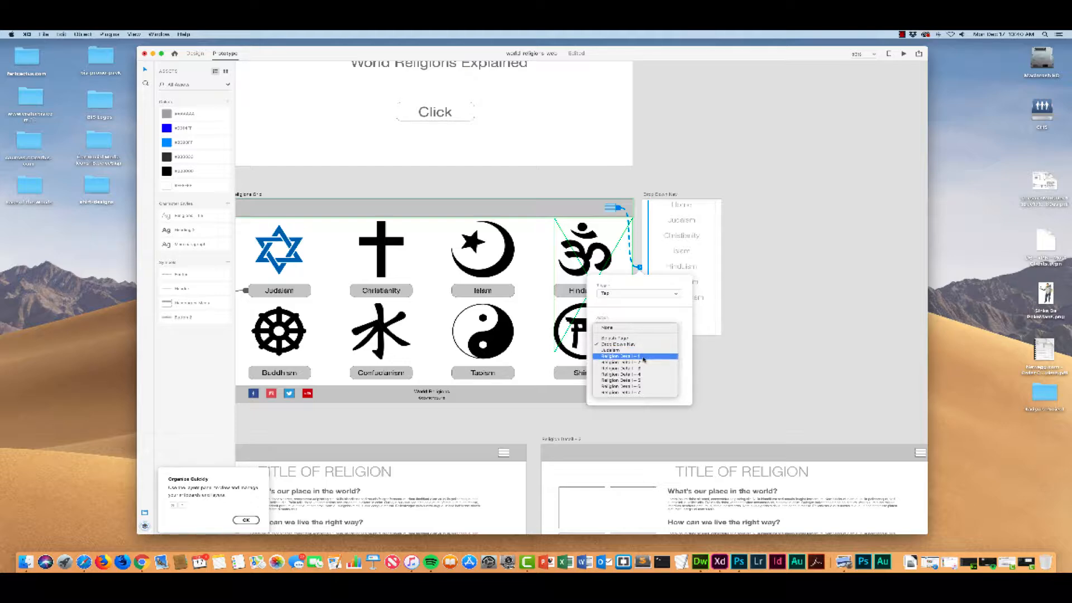
click(688, 356)
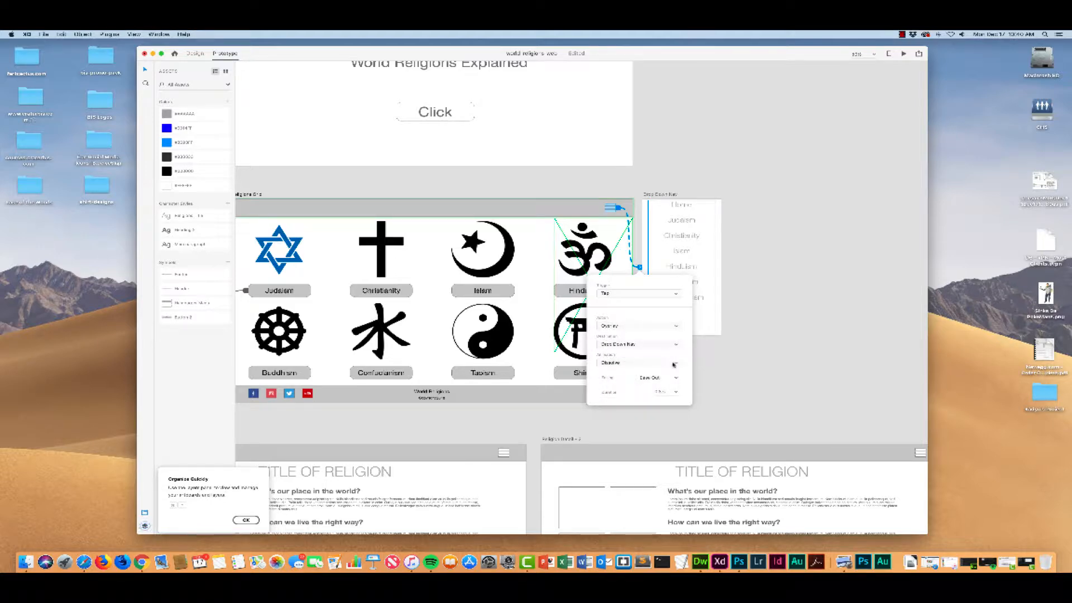
click(674, 364)
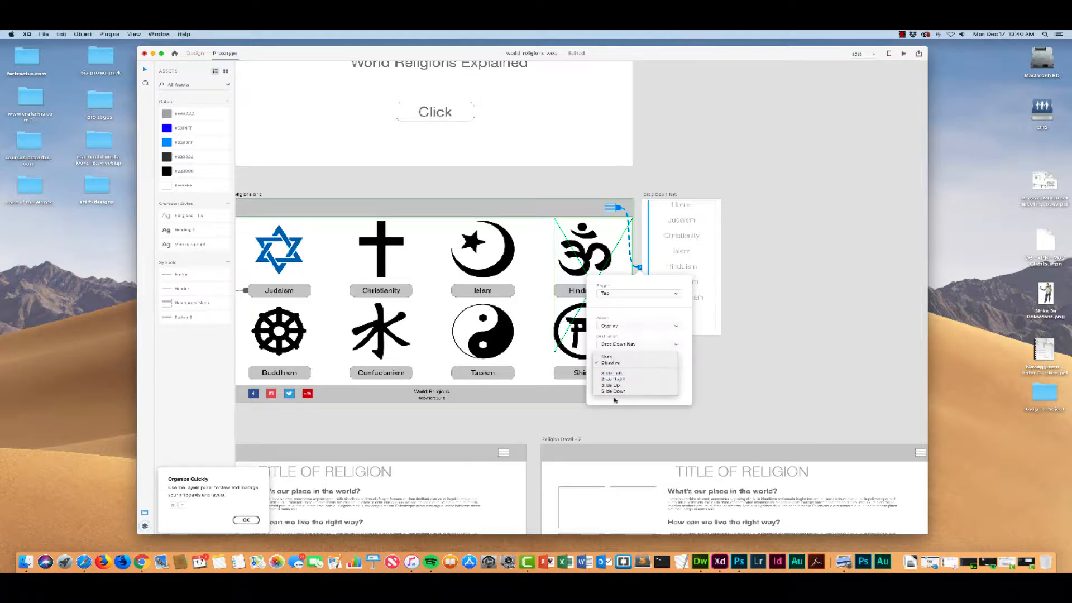
click(615, 392)
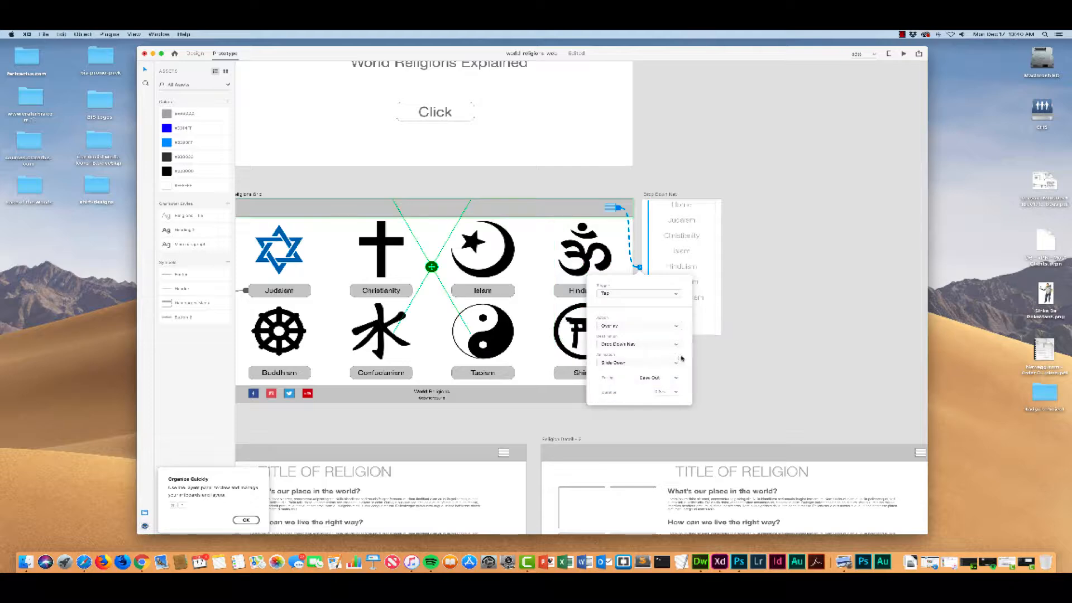
drag(431, 267, 594, 267)
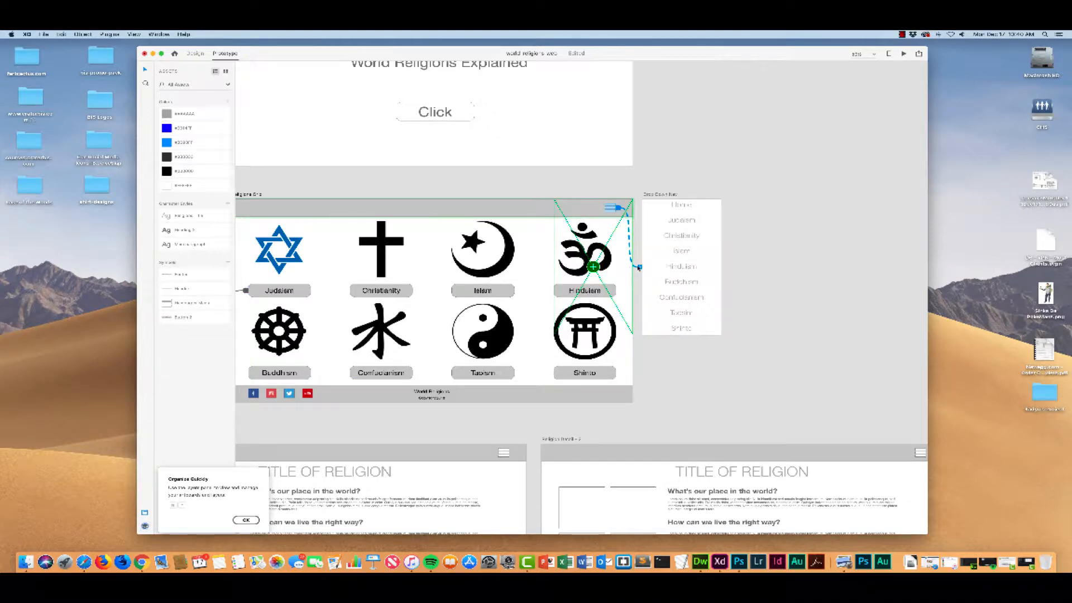
Step: Review the easing and duration options of the menu icon's link, keeping Ease Out and the existing duration
click(640, 267)
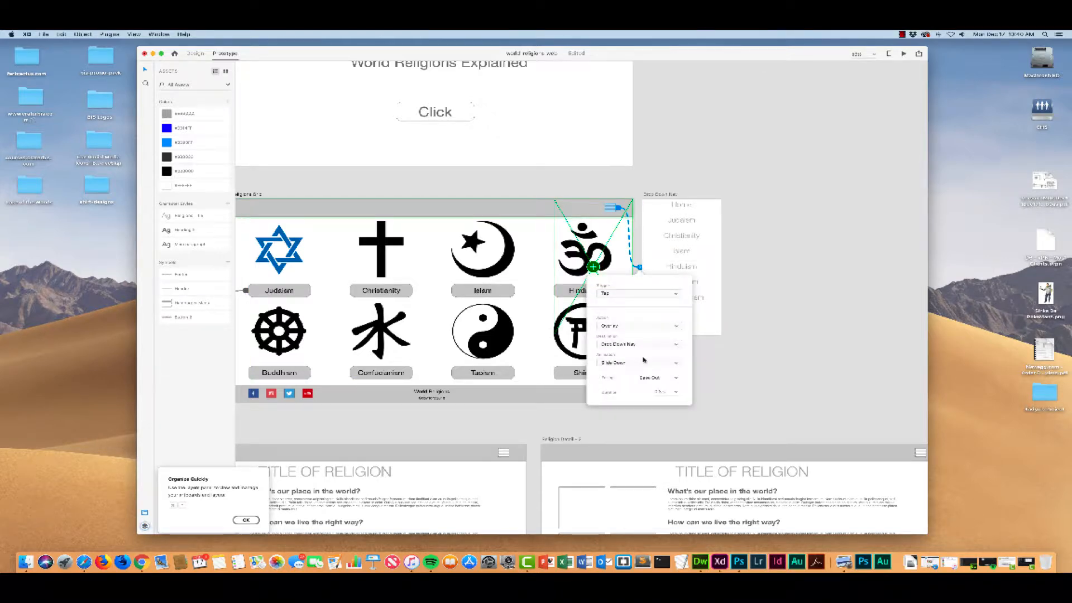
click(676, 378)
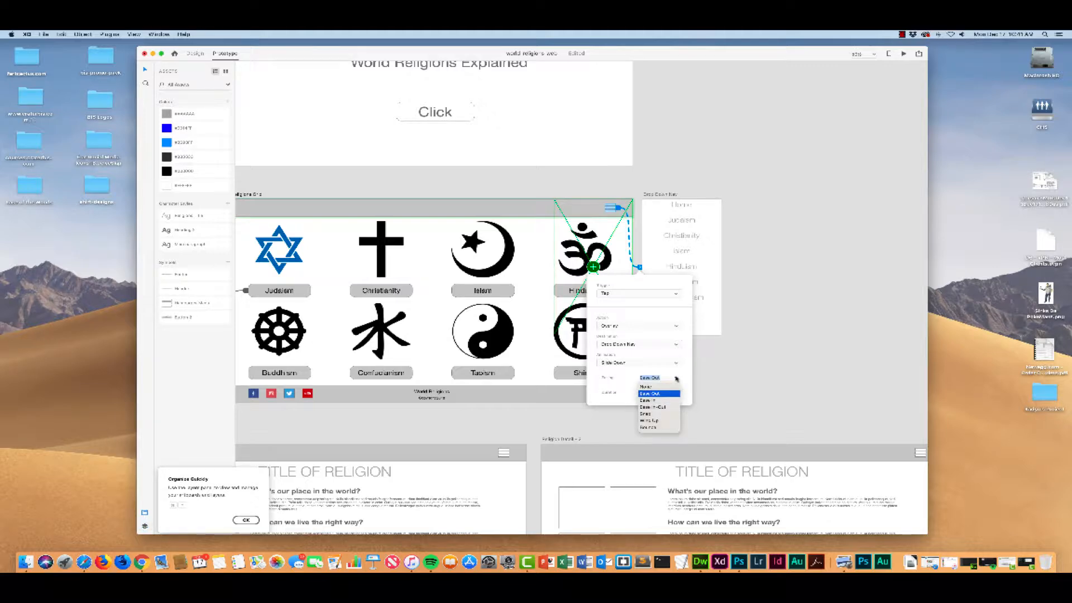
click(684, 379)
click(677, 392)
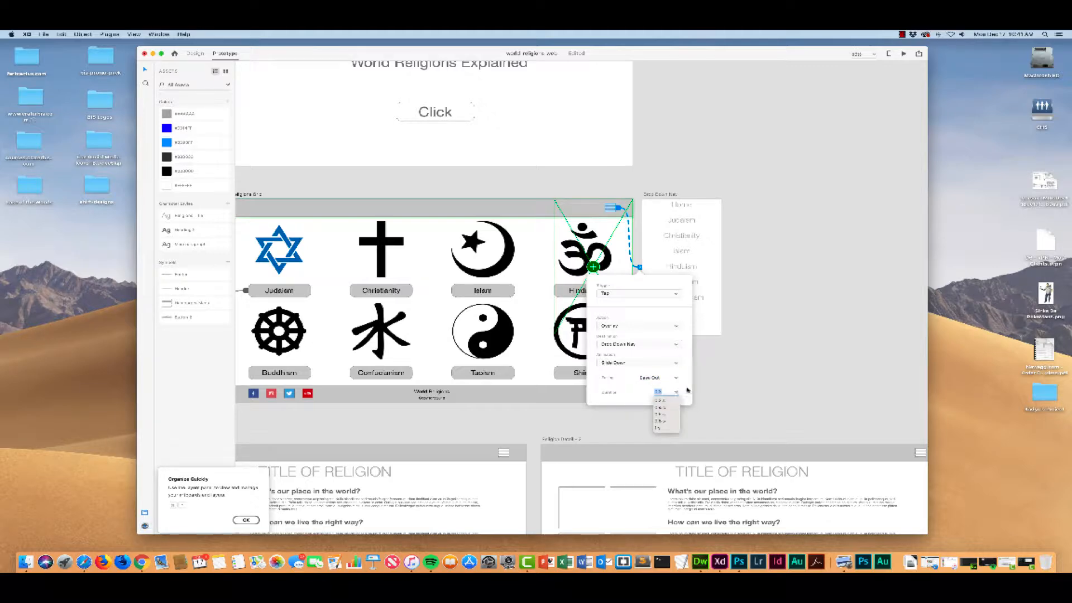
click(685, 391)
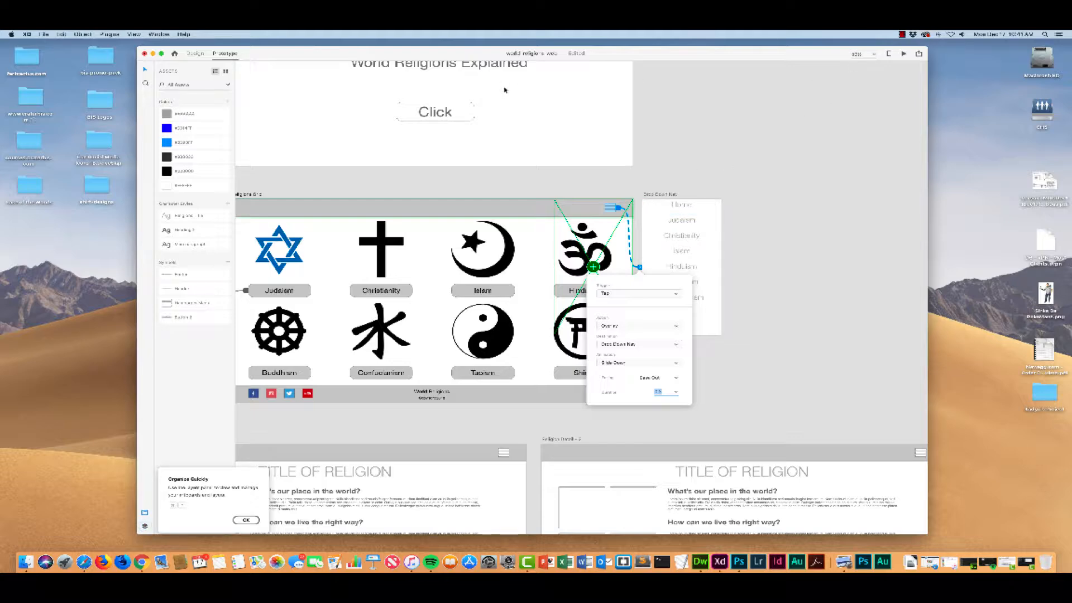
Step: Save the document and test the hamburger menu's overlay in the desktop preview of the religions grid
key(super+s)
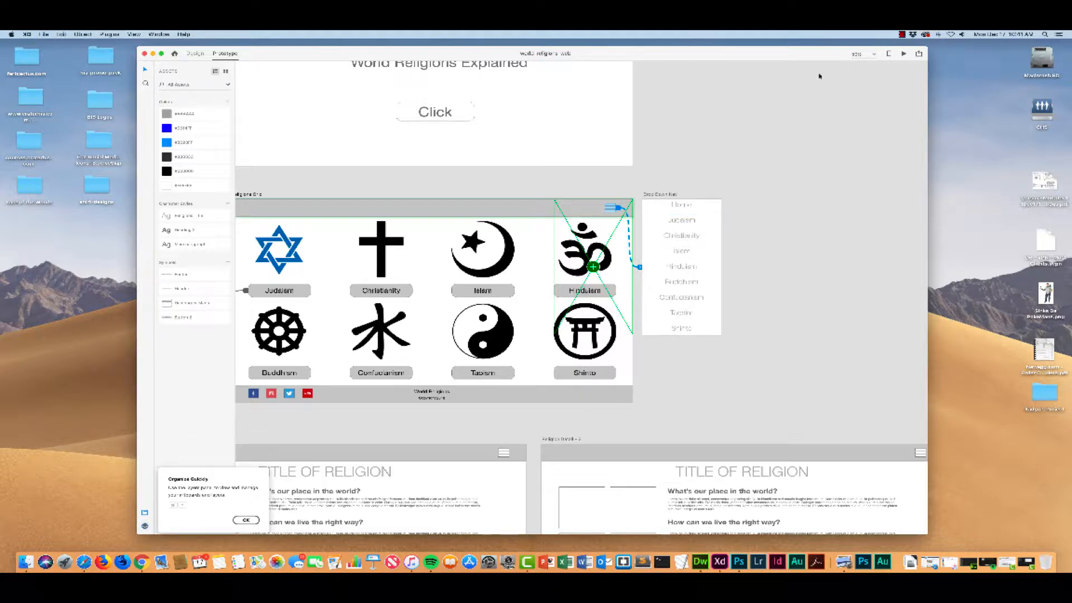
click(903, 55)
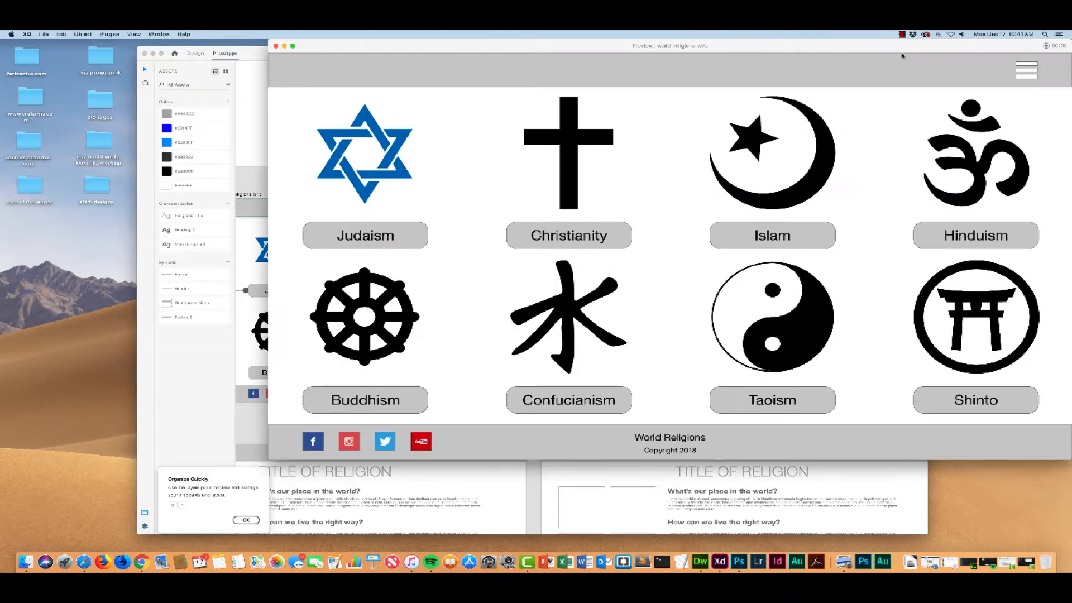
drag(887, 49, 719, 61)
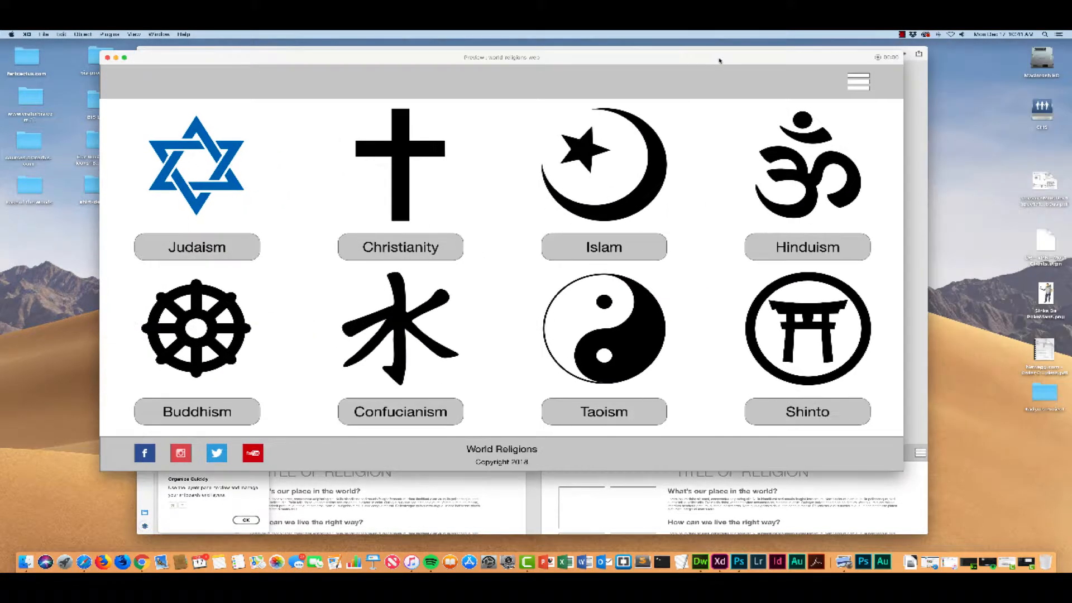
click(860, 85)
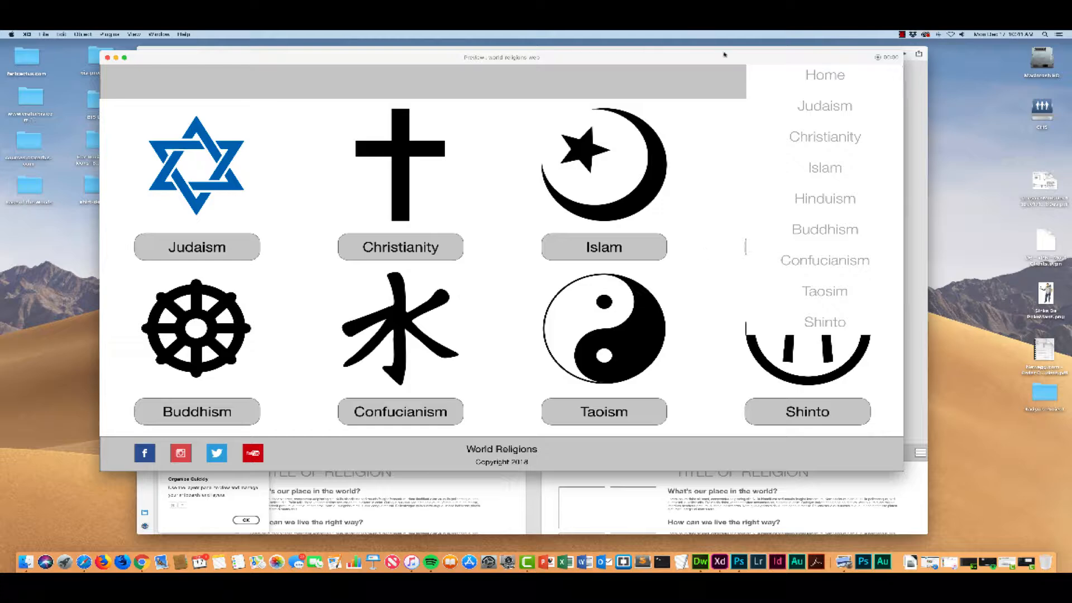
drag(726, 57, 761, 75)
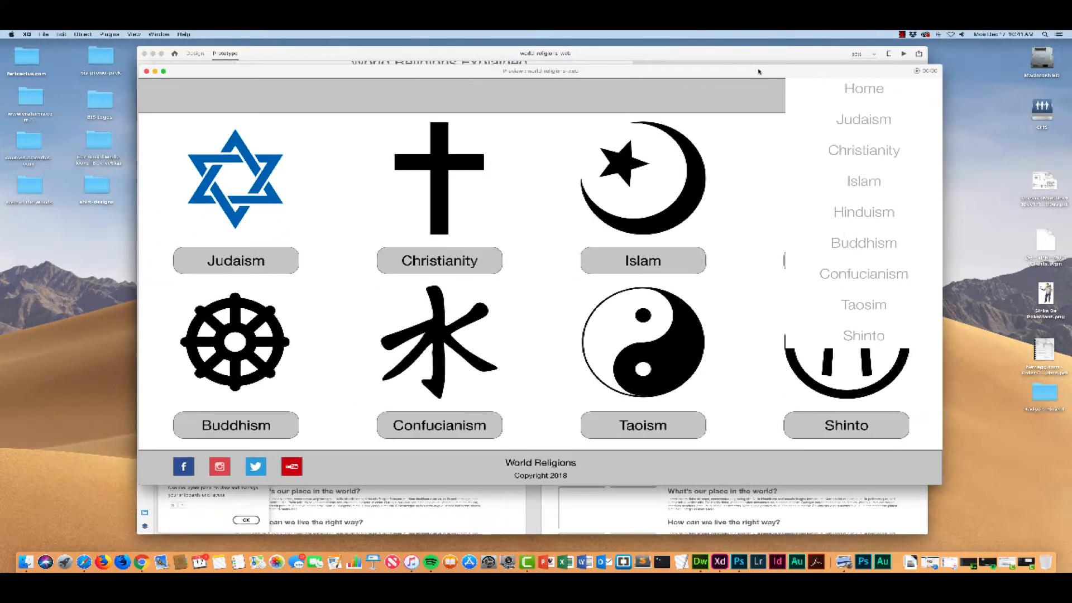
click(147, 72)
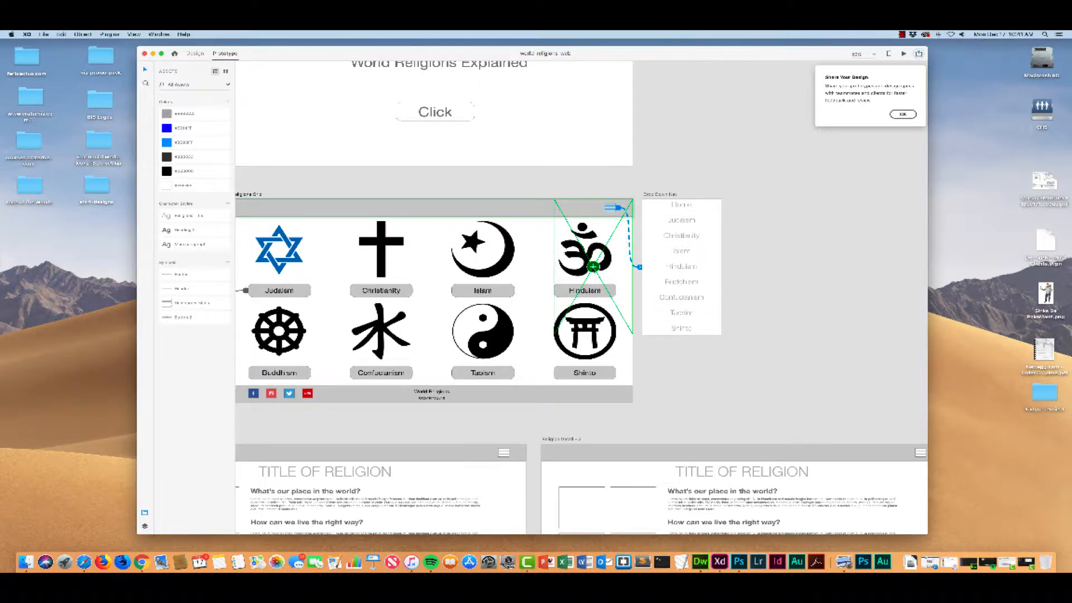
Step: Select only the Home entry inside the Drop Down Nav list and link it to the Religions Grid artboard as an overlay
click(593, 267)
mouse_move(594, 267)
mouse_down()
mouse_move(594, 279)
mouse_move(593, 267)
mouse_up()
click(685, 206)
scroll(675, 209, left, 3)
scroll(674, 209, up, 1)
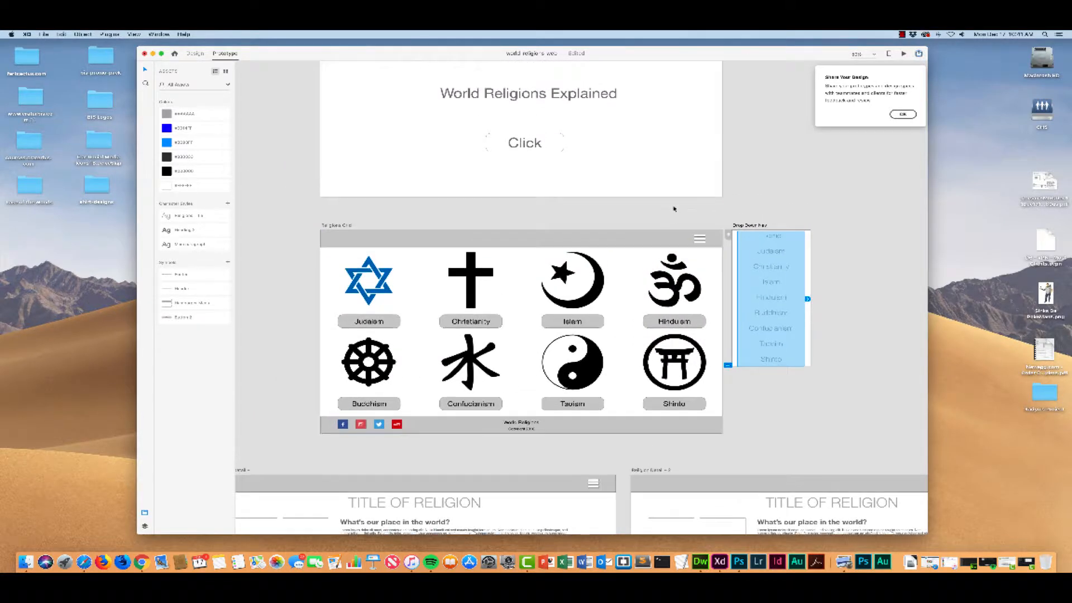
scroll(674, 209, down, 1)
click(833, 229)
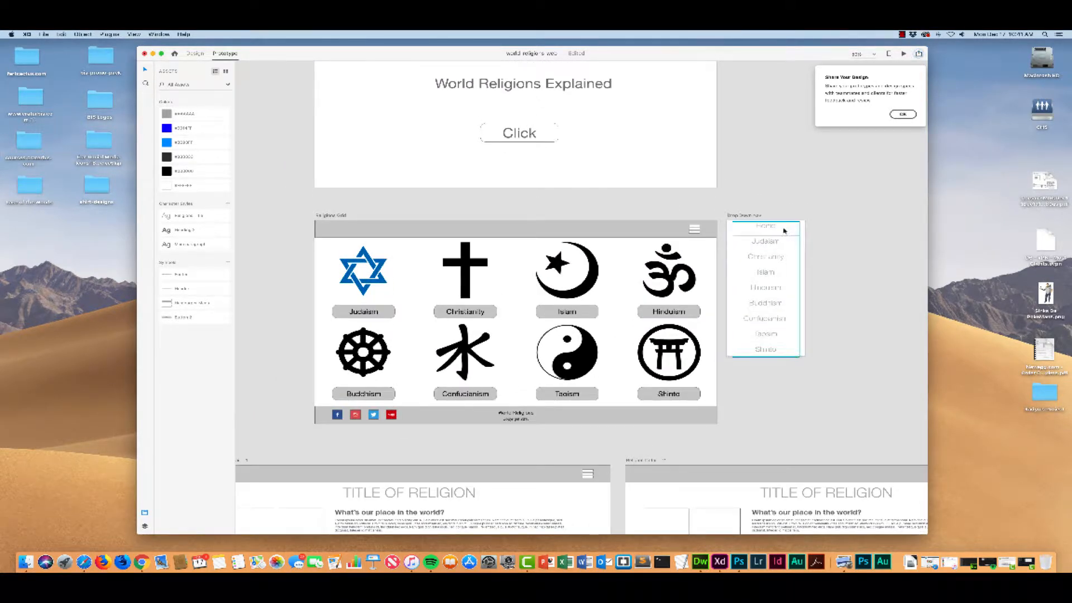
click(783, 231)
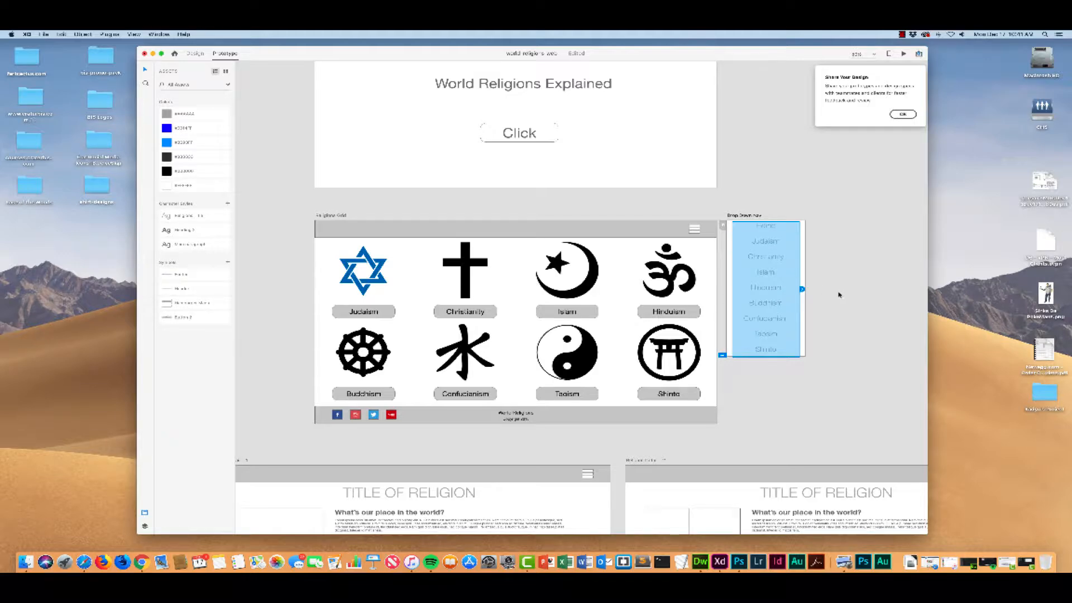
double_click(765, 226)
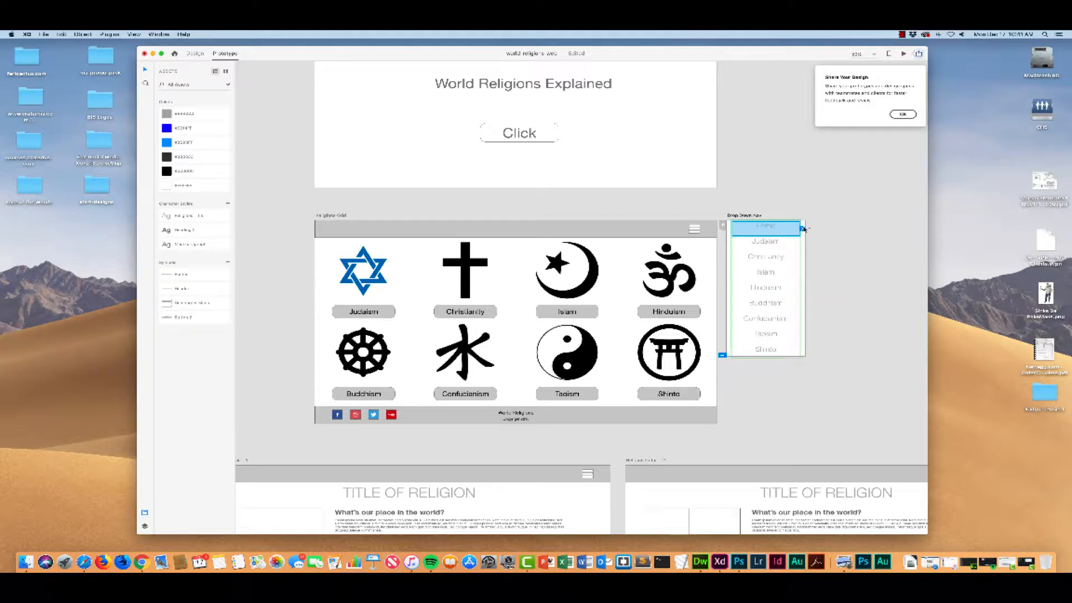
drag(803, 229, 720, 260)
drag(803, 229, 715, 410)
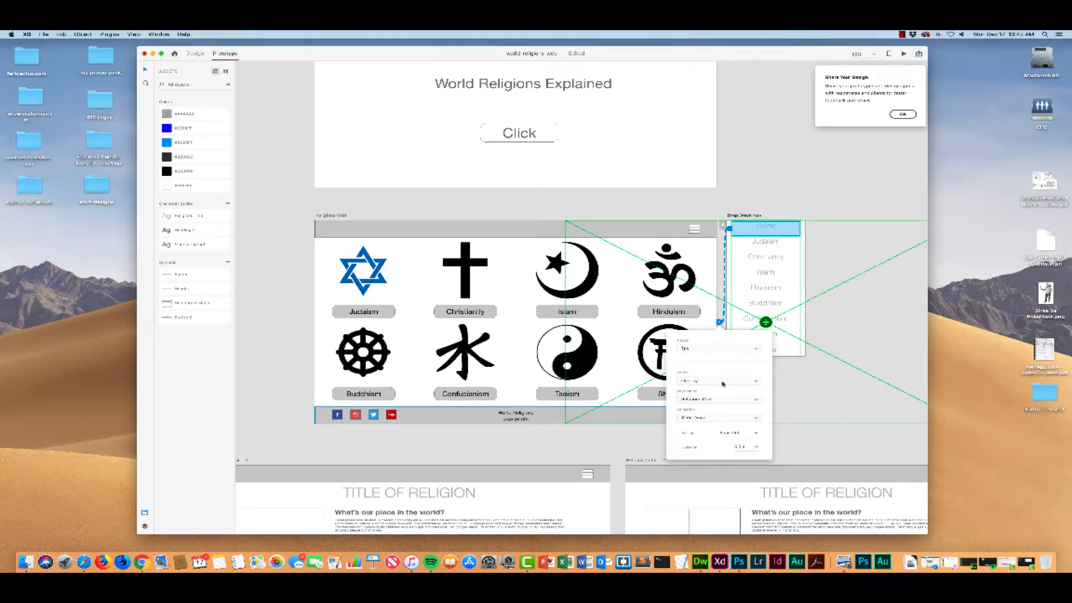
Step: Dismiss the Share Your Design tip and save the document
scroll(656, 263, right, 5)
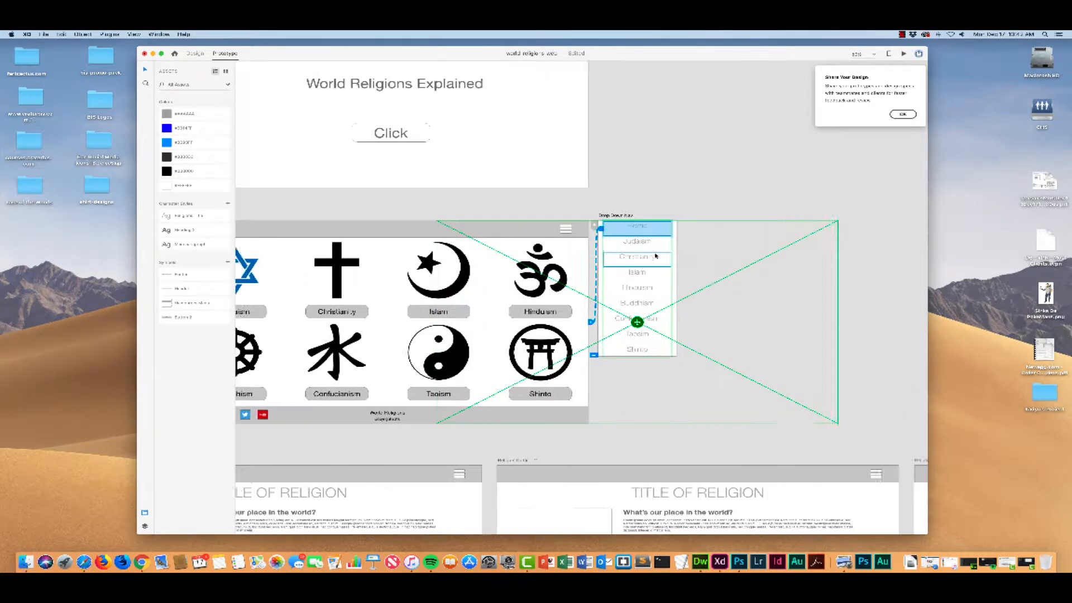
scroll(656, 256, left, 4)
click(654, 257)
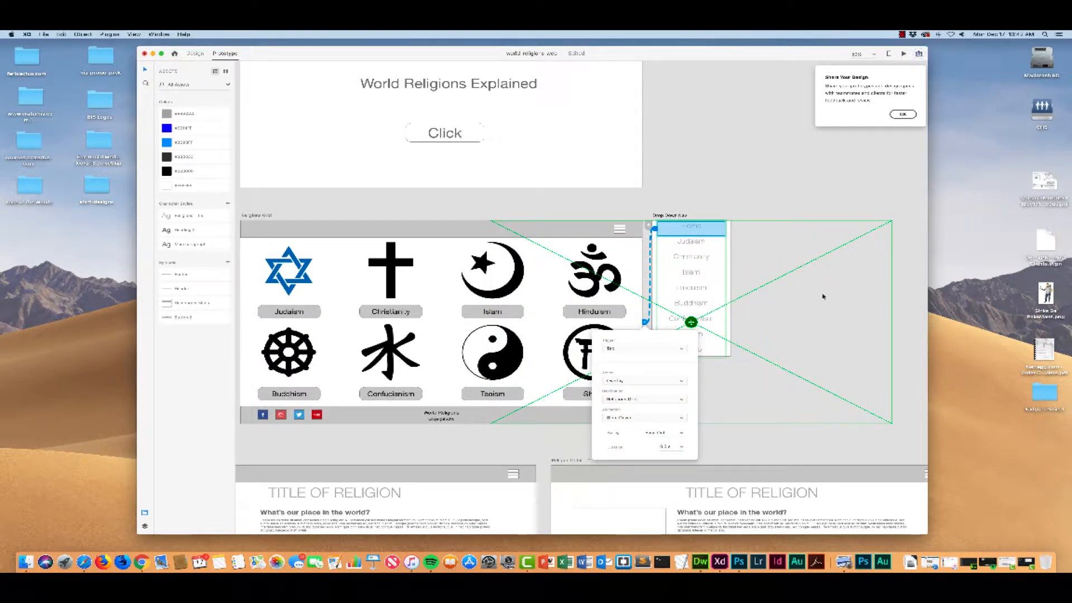
click(904, 114)
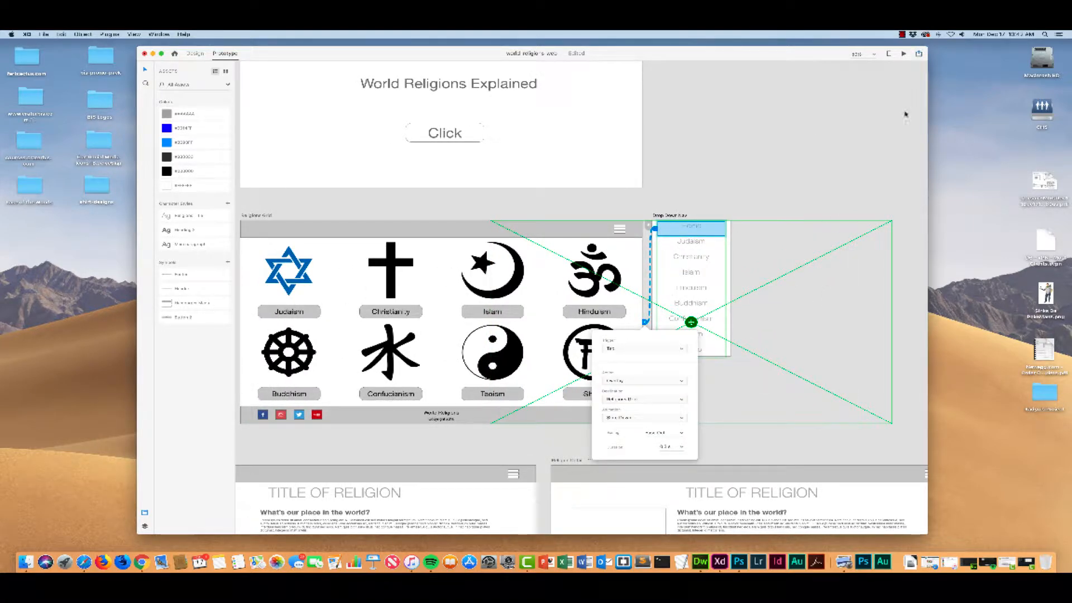
key(super+s)
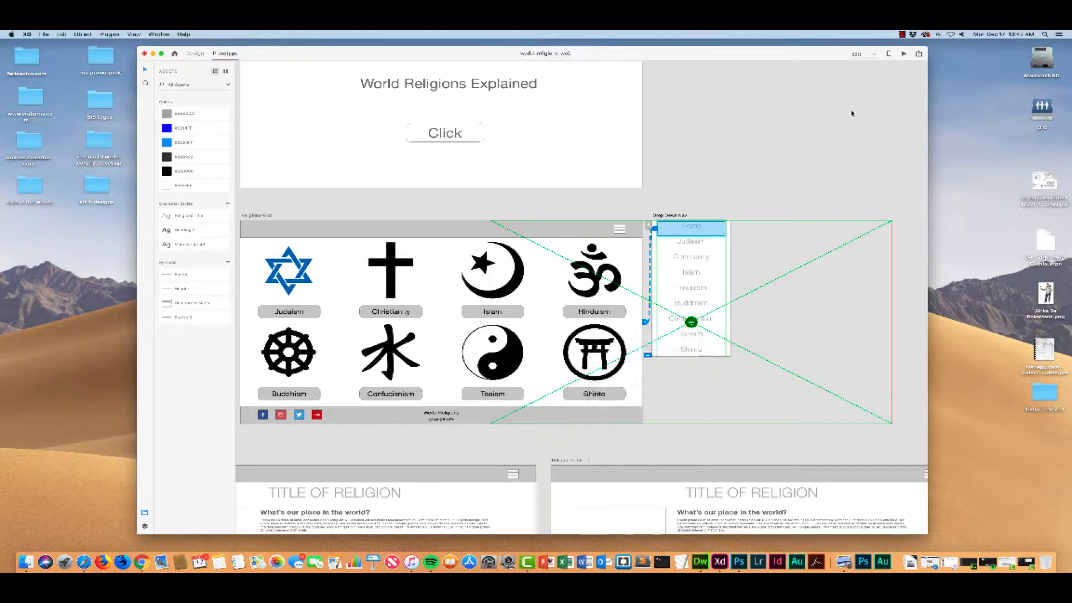
click(903, 54)
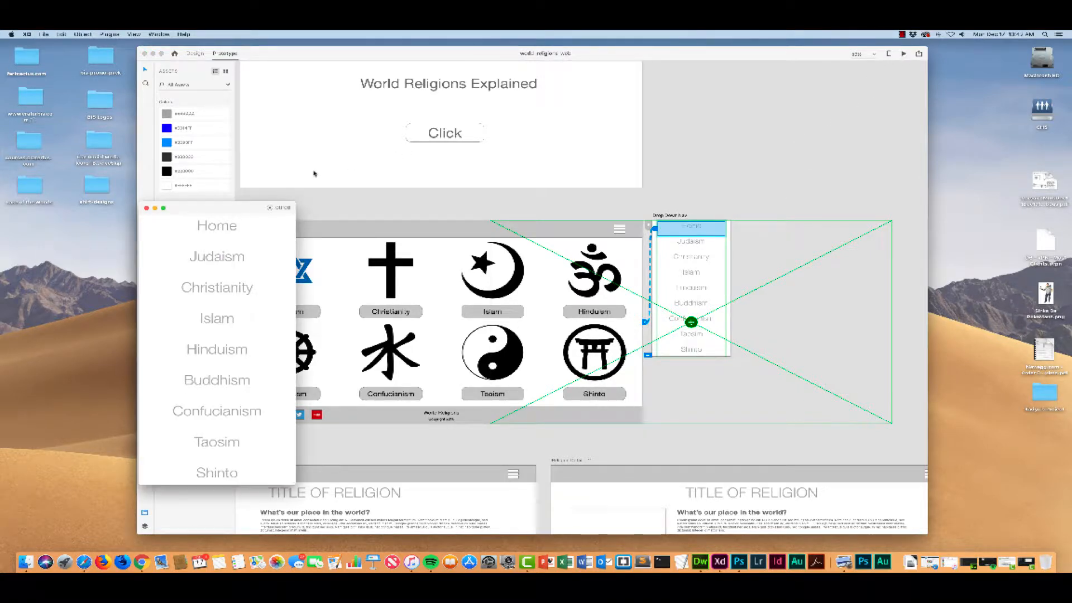
drag(206, 209, 345, 182)
click(285, 183)
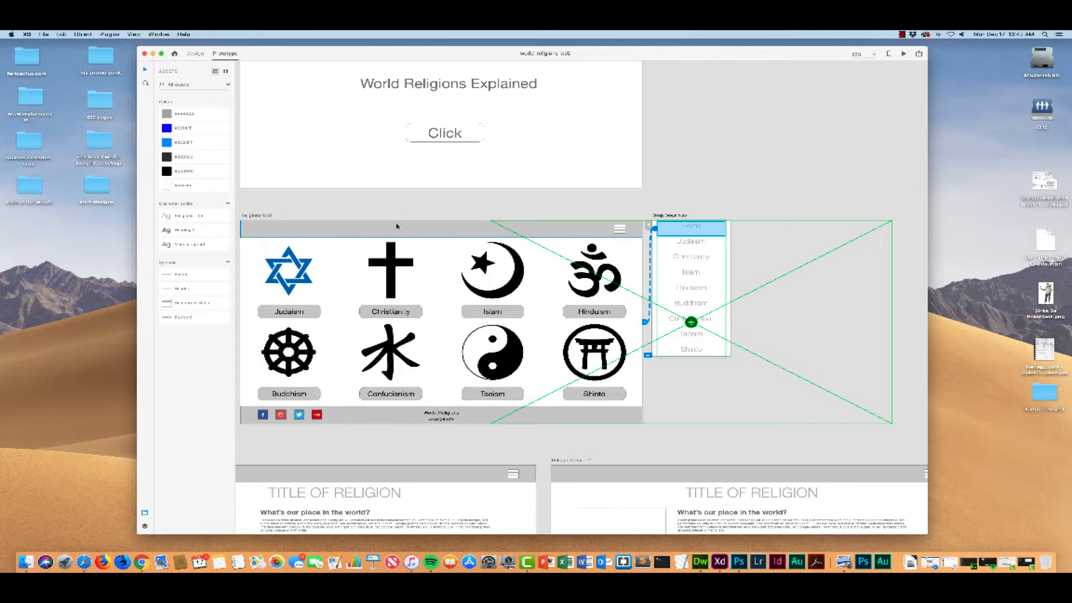
Step: Preview the prototype from the religions grid and test opening the hamburger menu and choosing Home
click(495, 210)
click(903, 53)
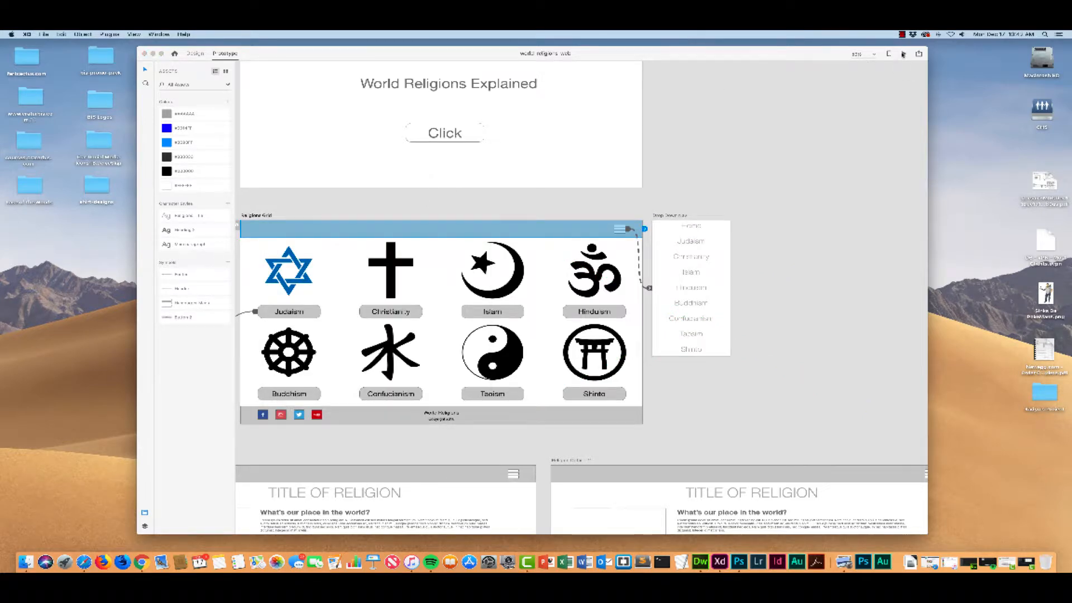
click(1028, 68)
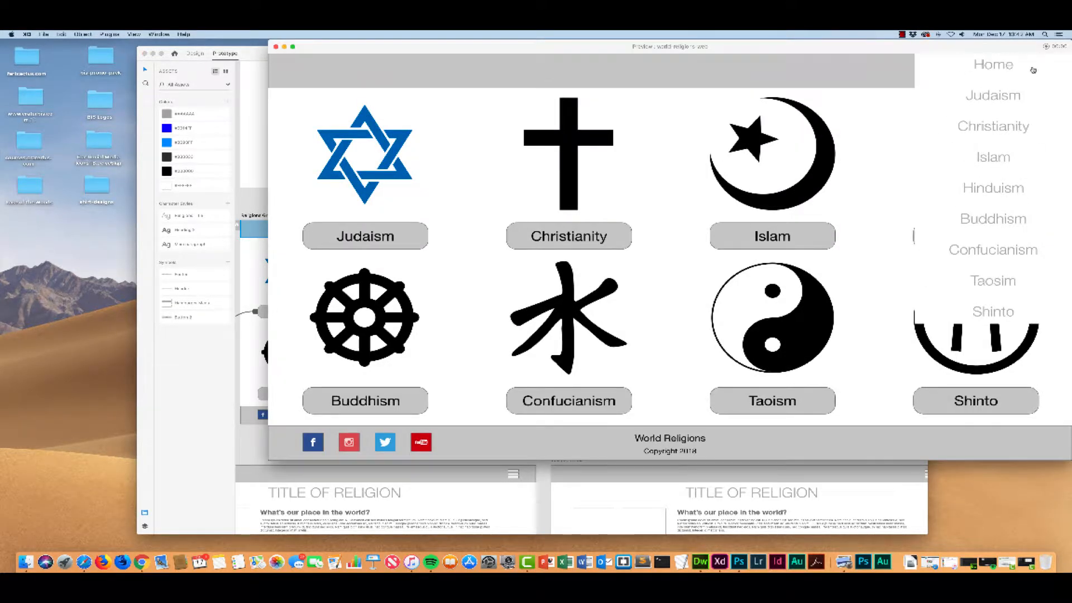
click(980, 68)
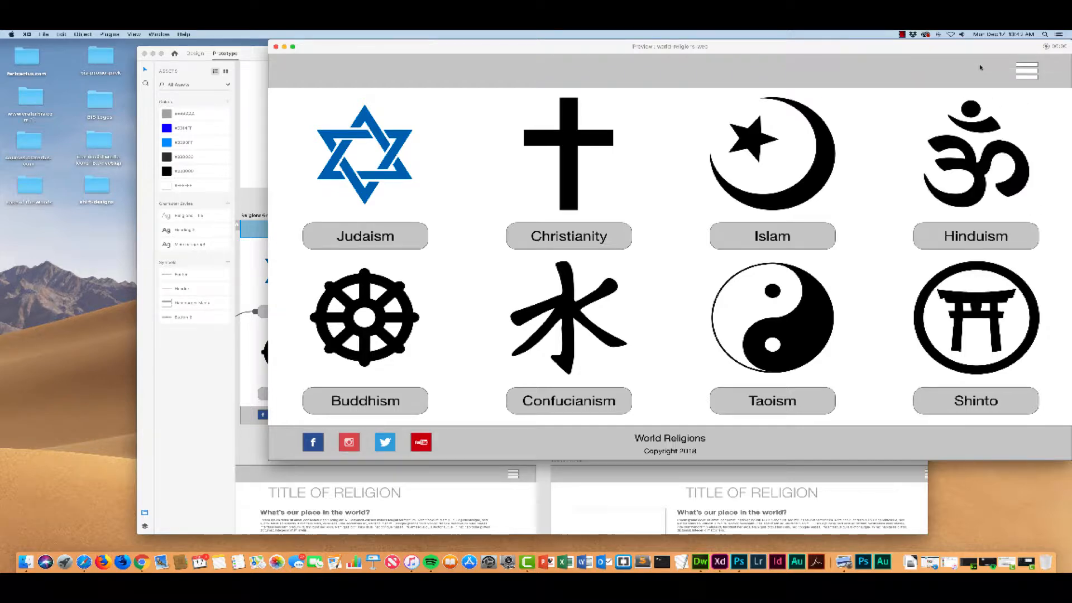
click(1031, 70)
click(994, 67)
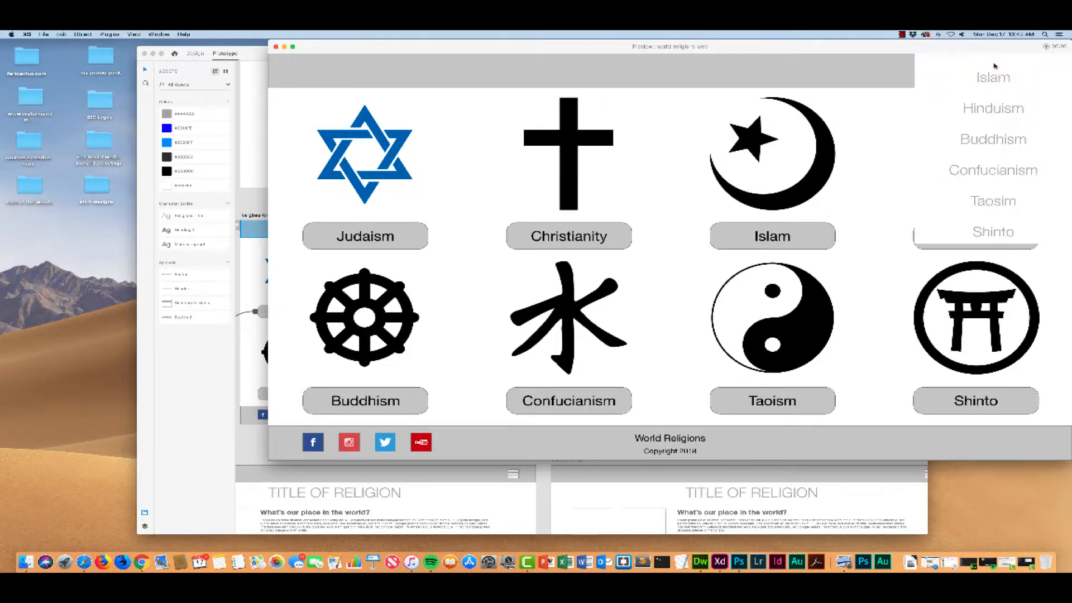
drag(961, 50, 824, 64)
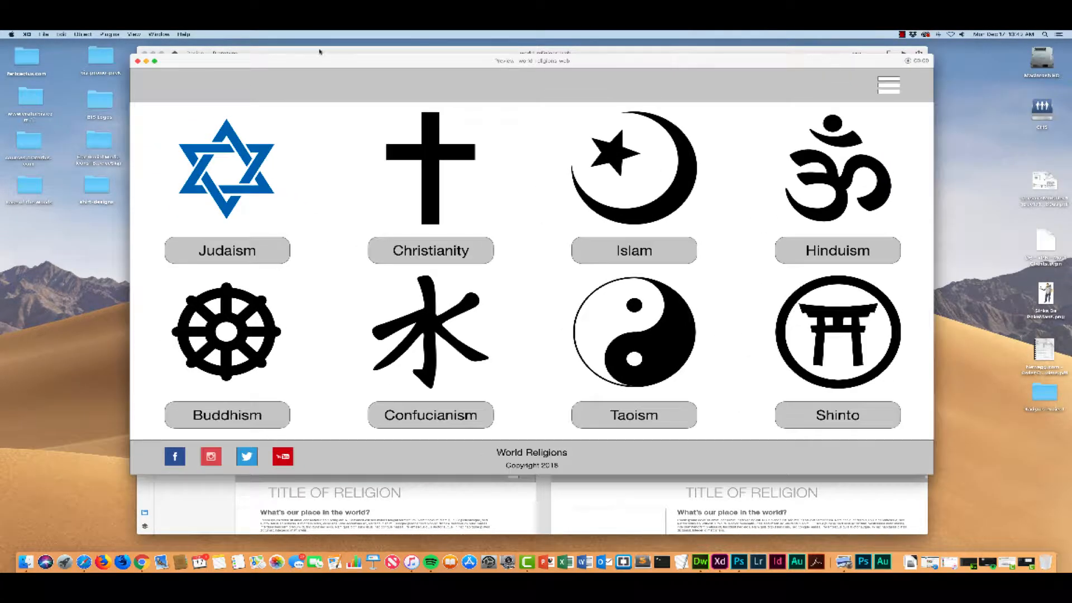
click(138, 62)
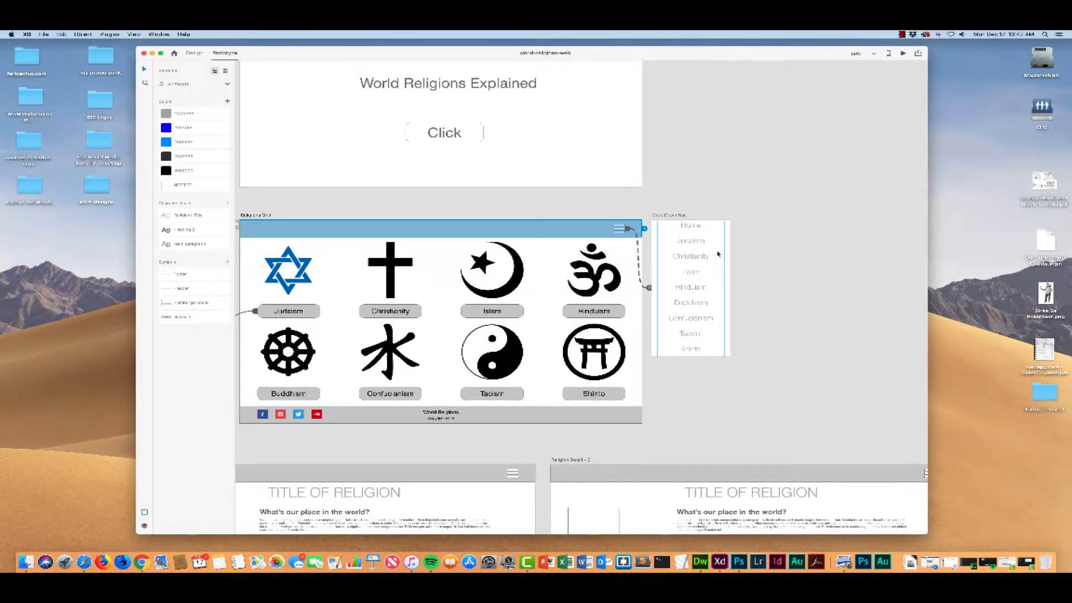
Step: Link the Judaism entry in the Drop Down Nav to the Judaism artboard as an overlay with the Slide Down animation
scroll(700, 247, left, 5)
scroll(700, 246, down, 1)
scroll(700, 246, down, 1)
scroll(700, 247, right, 2)
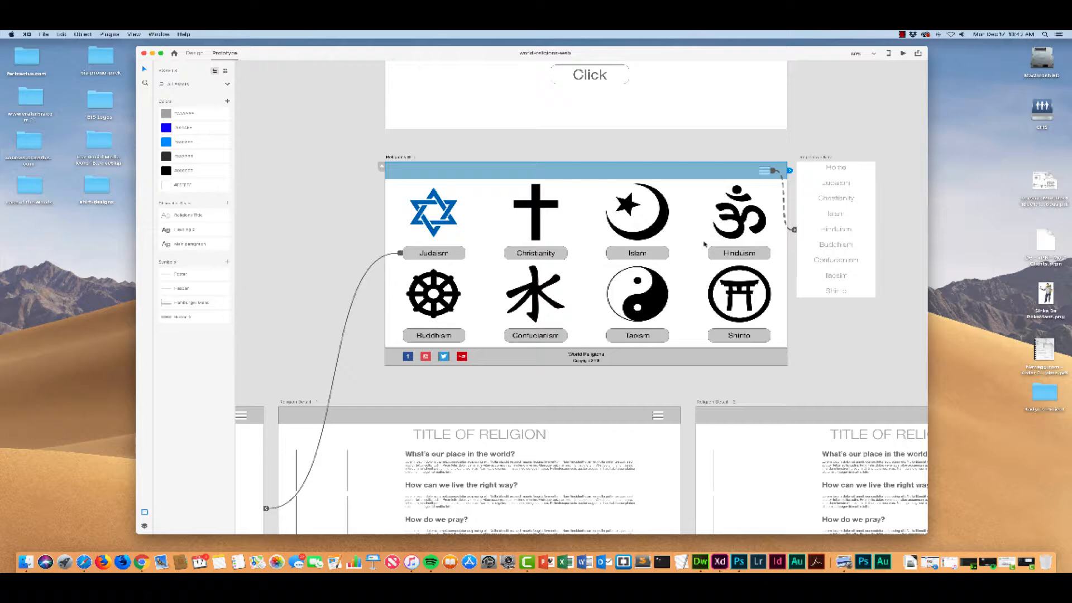
click(838, 184)
click(838, 184)
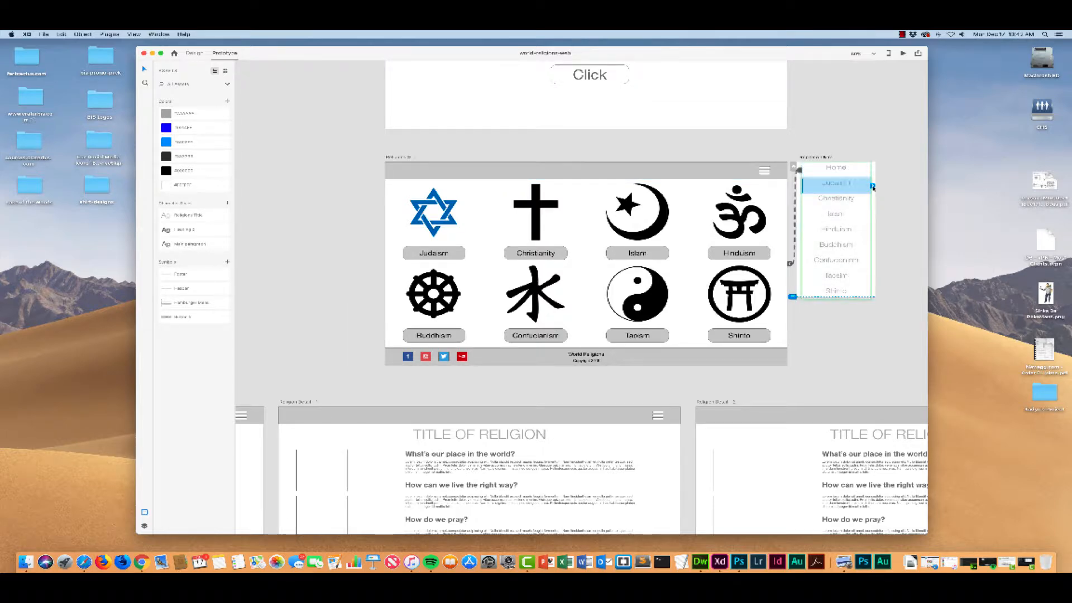
drag(873, 188, 262, 422)
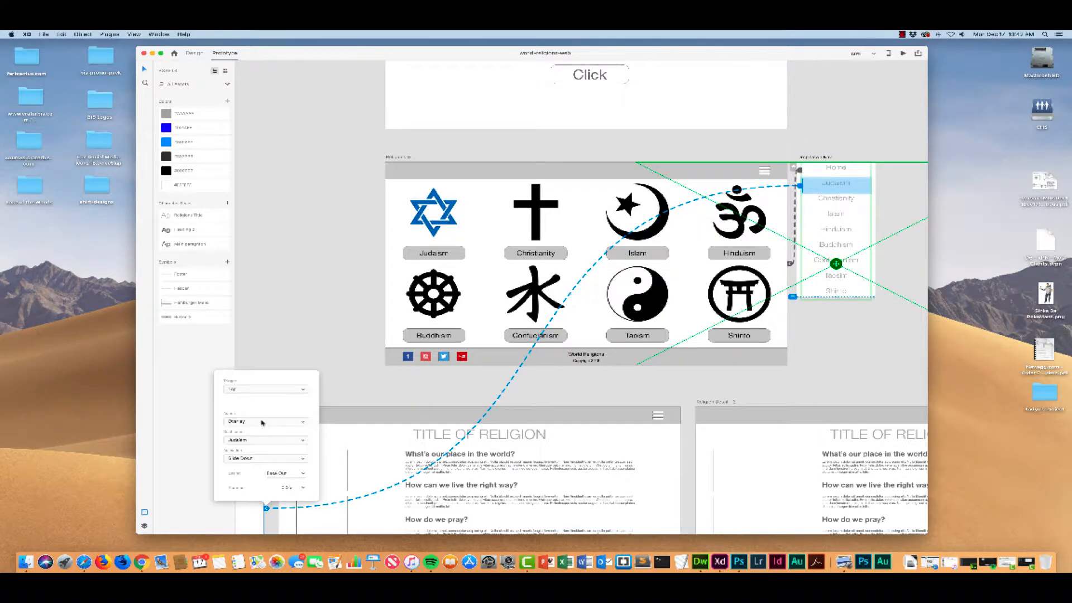
scroll(363, 296, down, 10)
scroll(363, 297, left, 10)
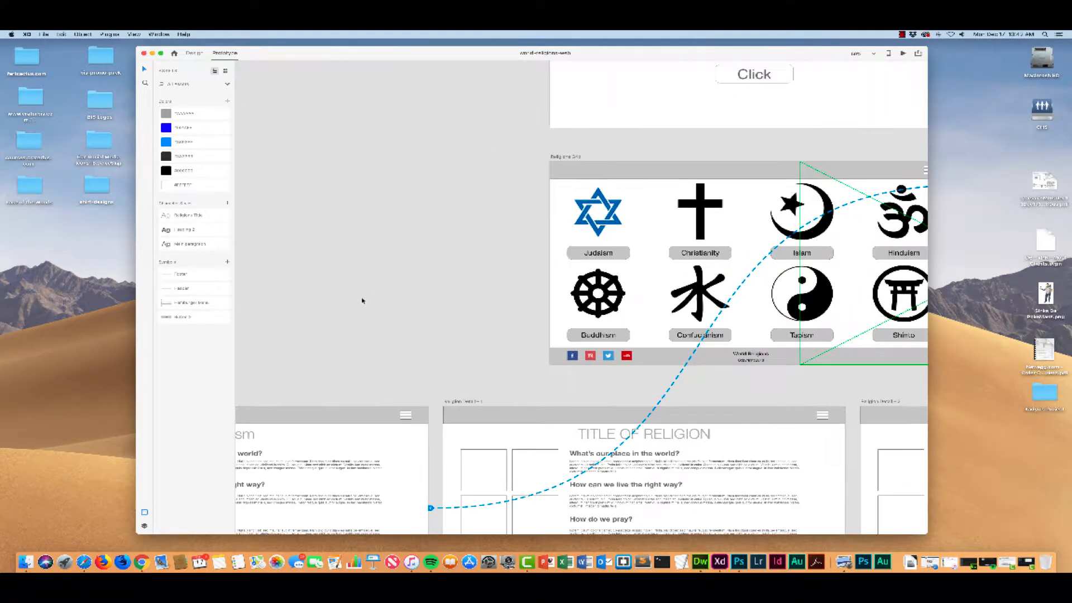
scroll(363, 300, up, 5)
scroll(363, 300, right, 3)
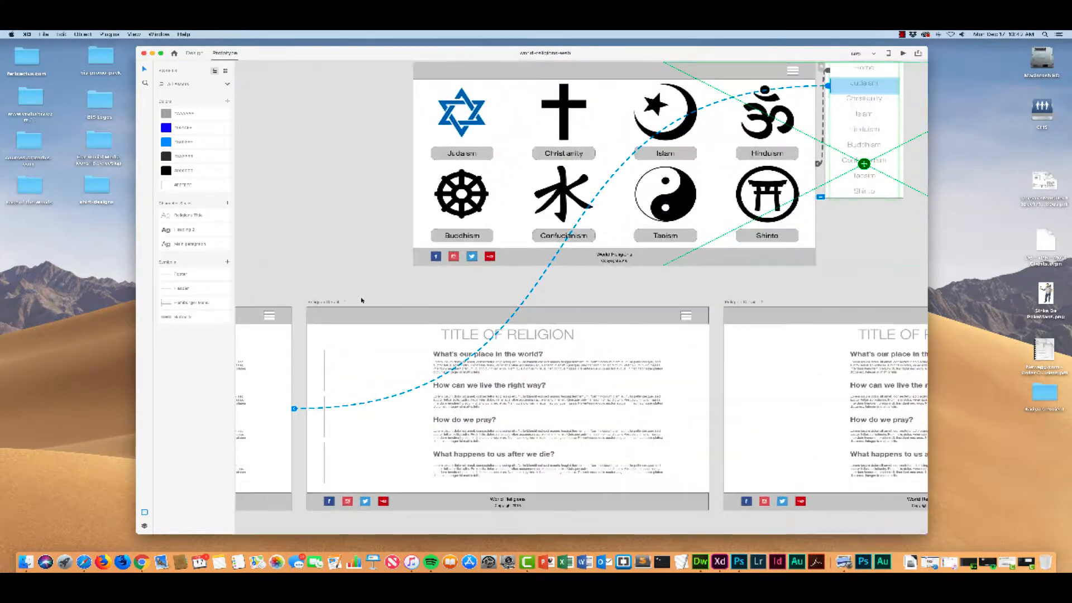
scroll(359, 301, left, 2)
click(383, 338)
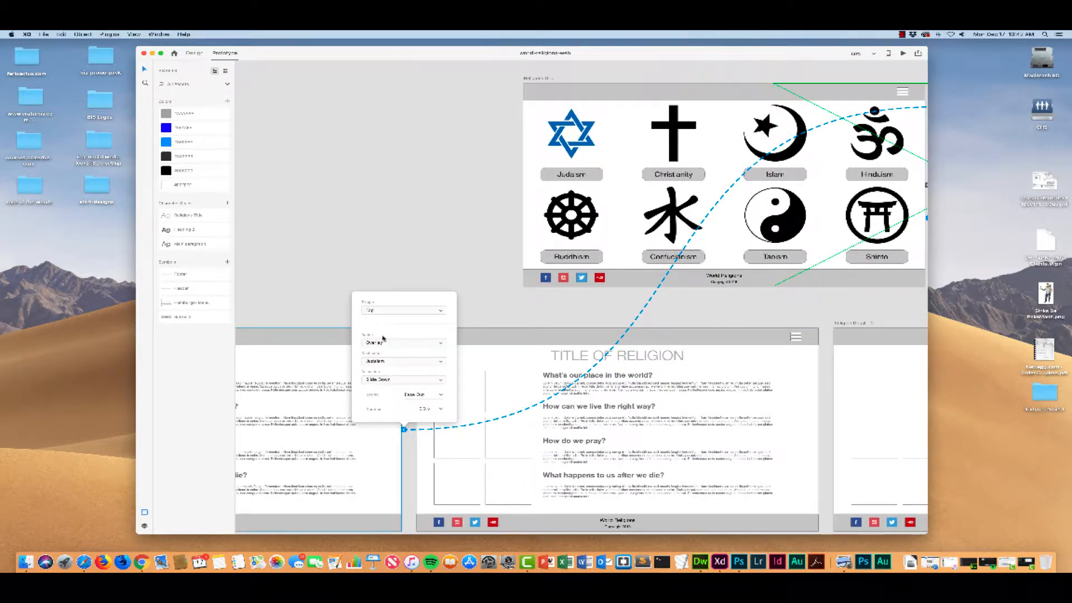
click(305, 299)
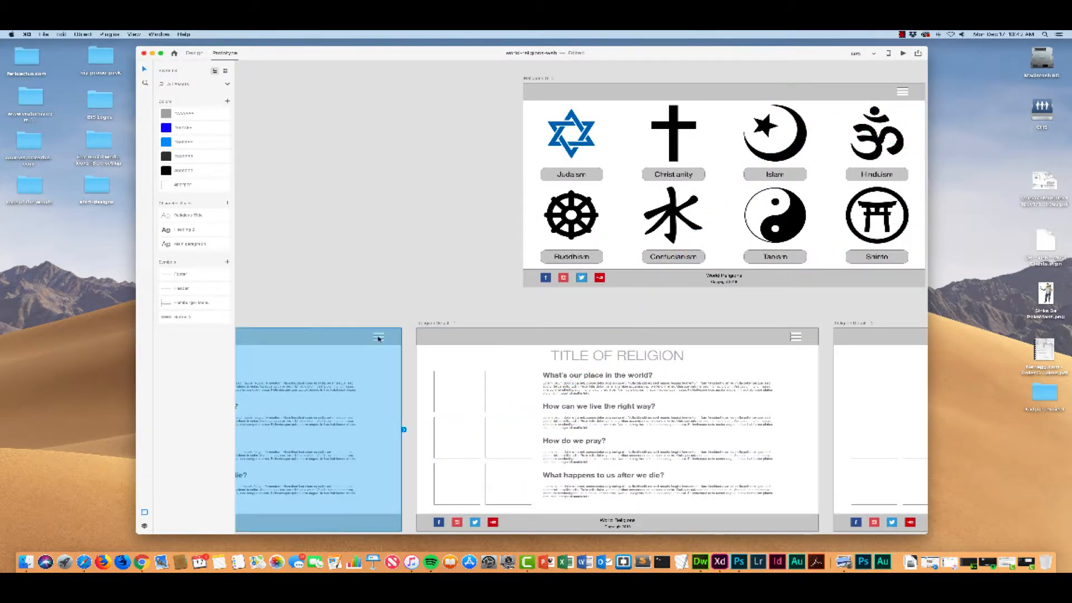
Step: Link the hamburger menu on the Judaism artboard to the Drop Down Nav as a Slide Down overlay
click(381, 337)
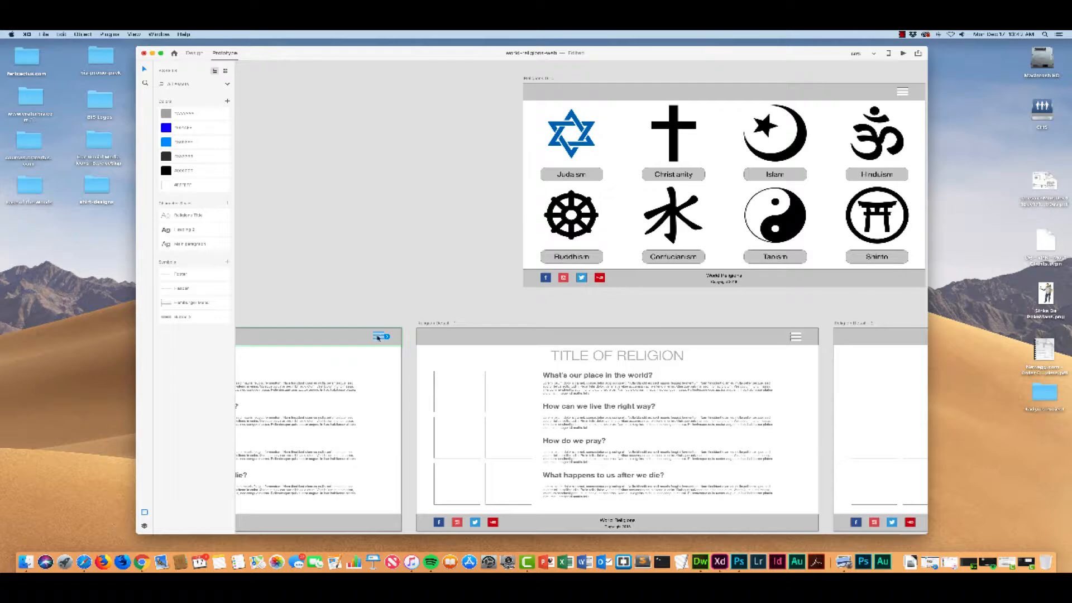
scroll(387, 338, right, 5)
scroll(361, 342, left, 3)
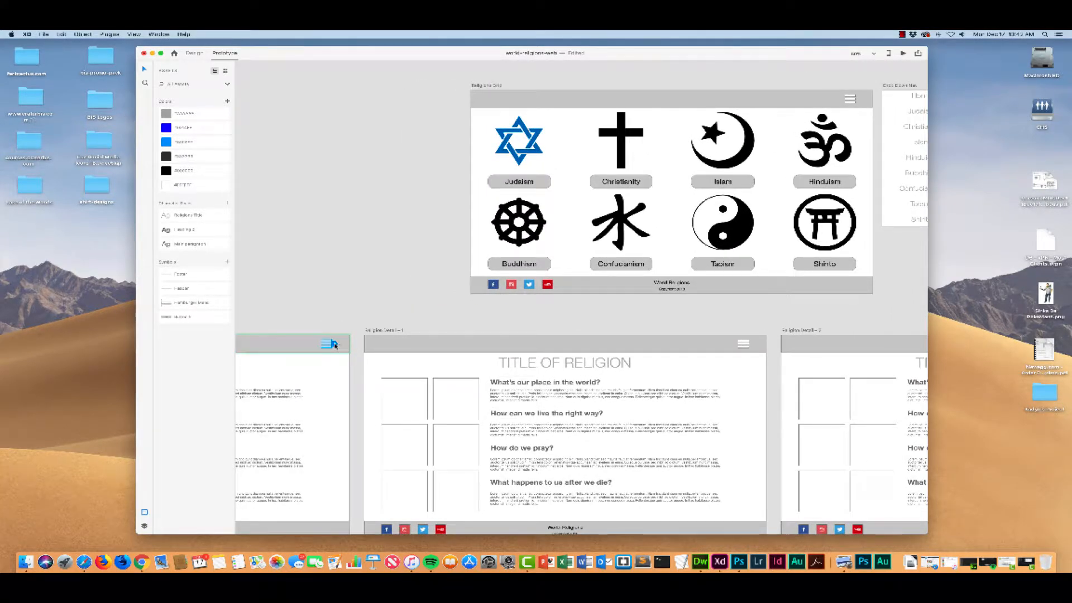
drag(334, 343, 882, 212)
scroll(634, 275, right, 5)
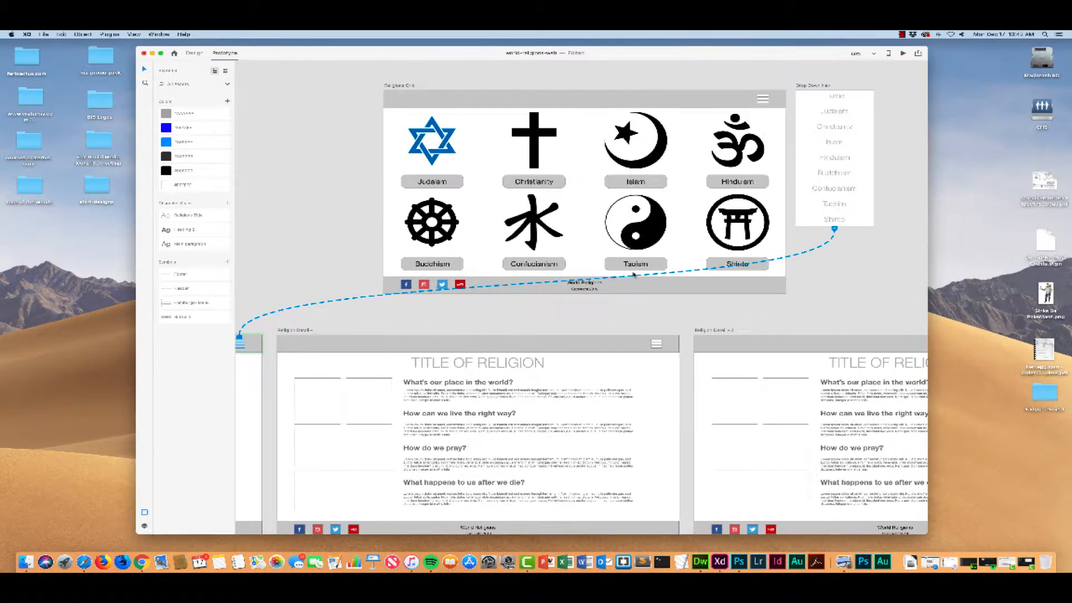
scroll(634, 275, left, 5)
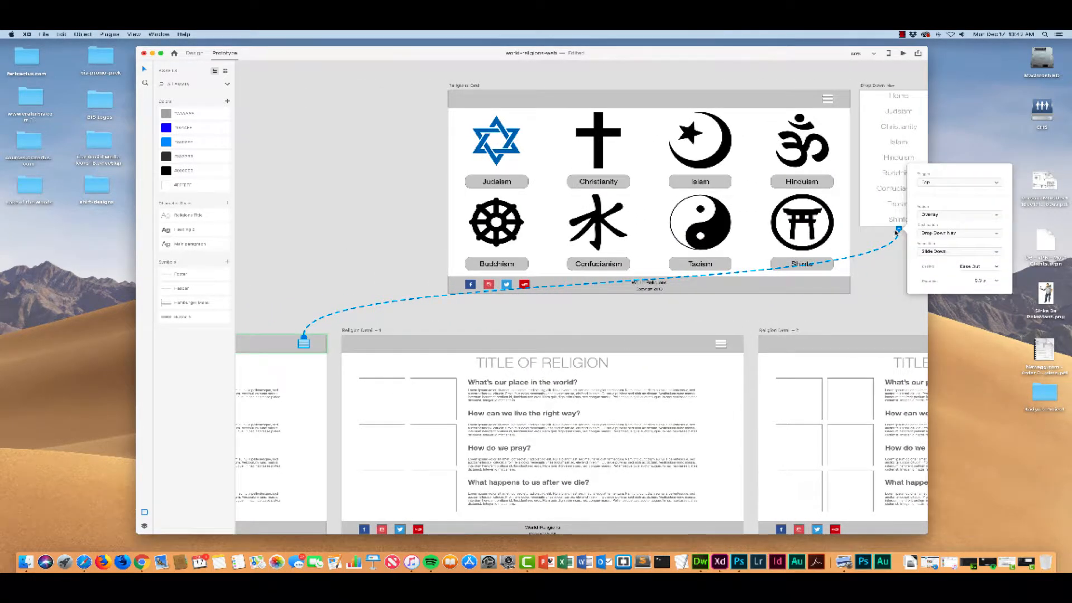
scroll(876, 251, down, 2)
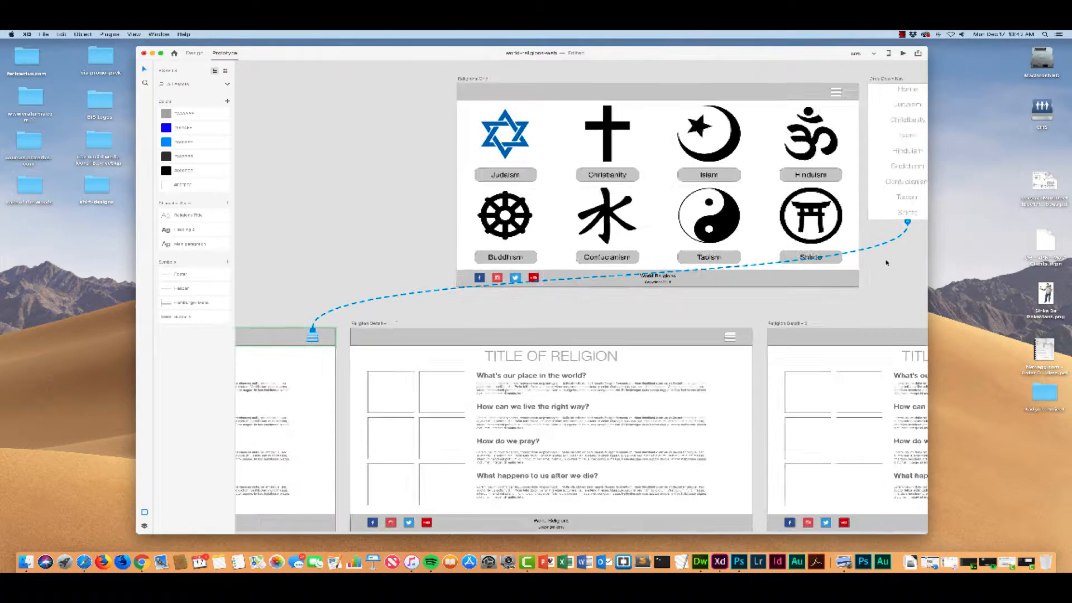
scroll(881, 258, right, 4)
scroll(882, 258, up, 1)
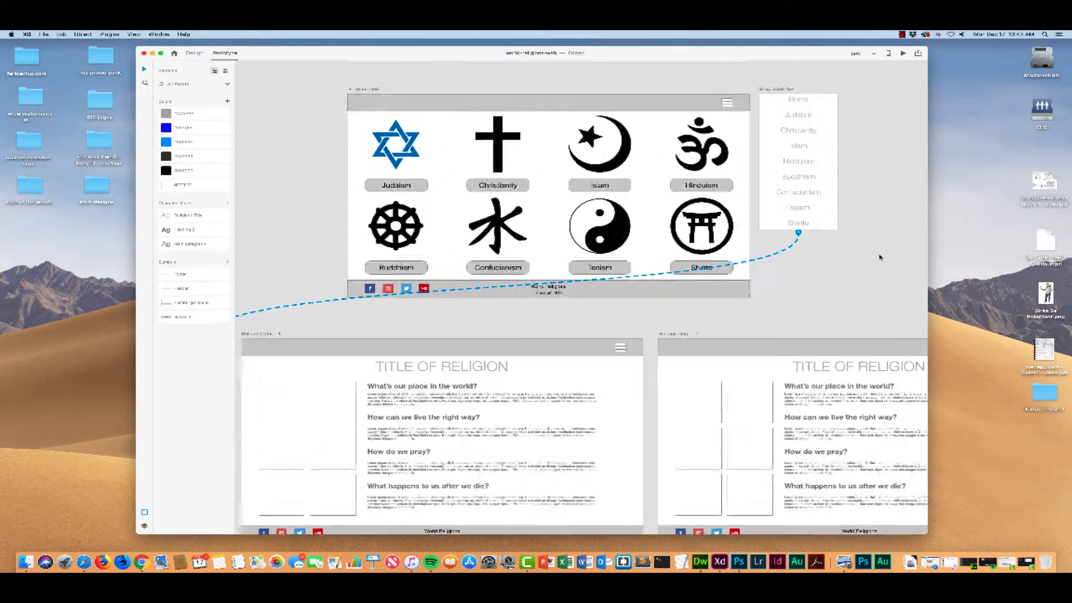
Step: Change the action of the Judaism entry's link in the Drop Down Nav to Transition with the animation set to None
click(792, 118)
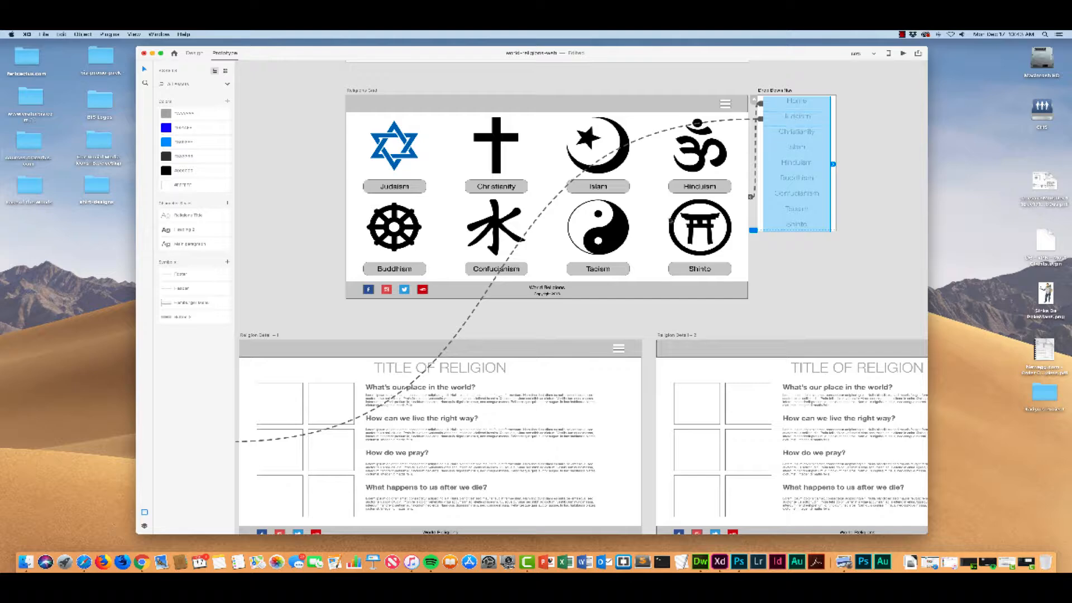
scroll(450, 426, left, 8)
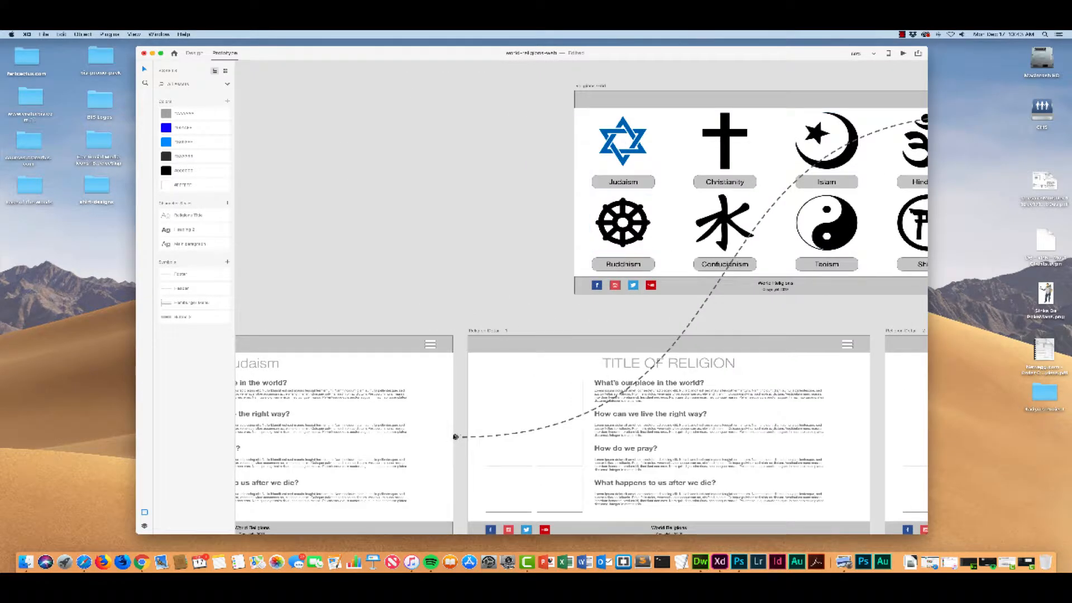
click(455, 437)
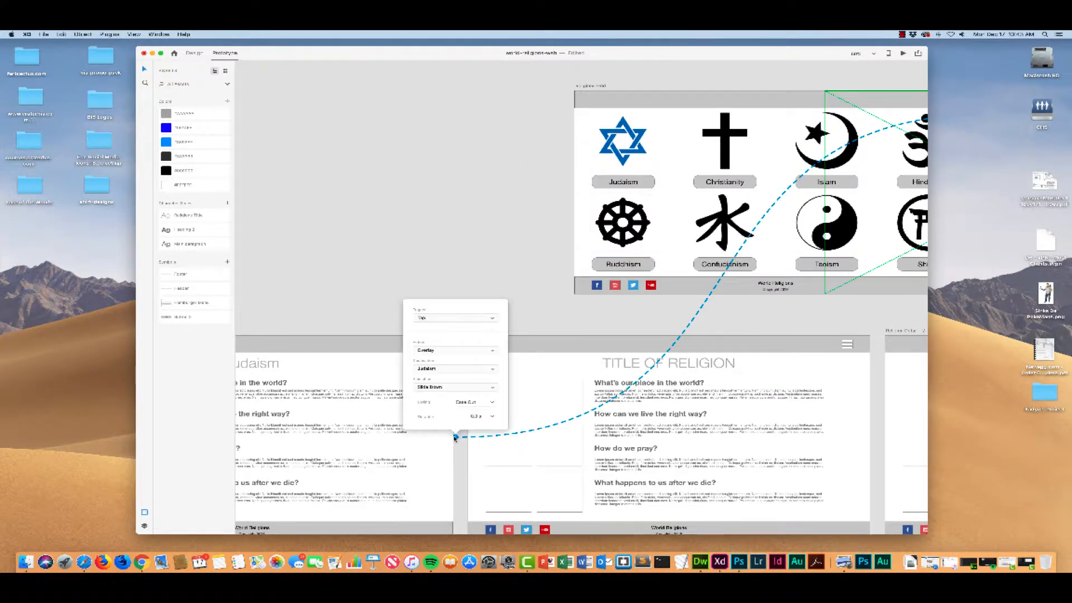
click(455, 350)
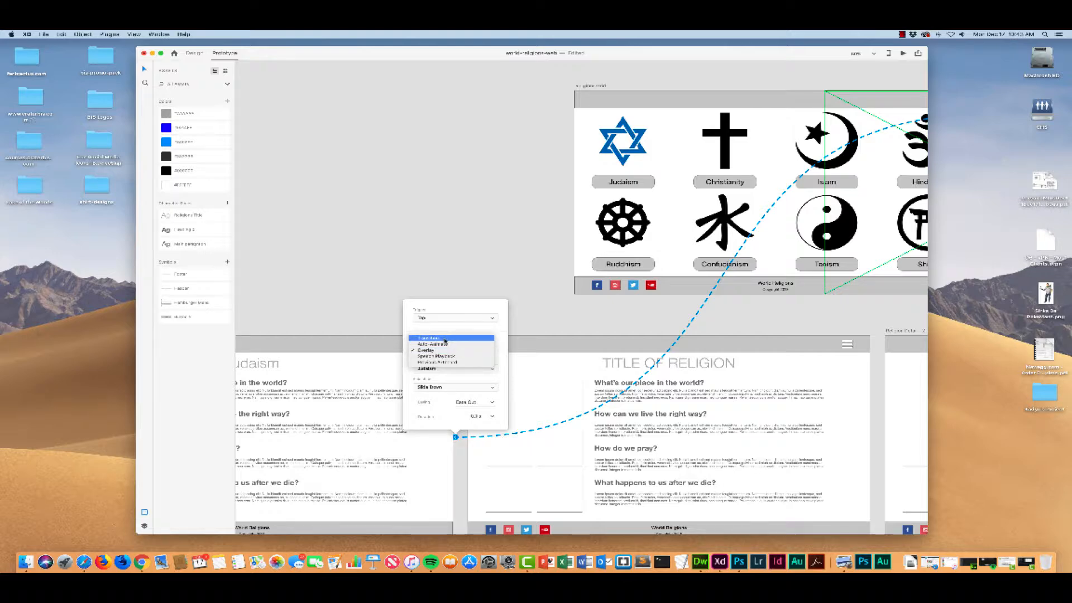
click(445, 339)
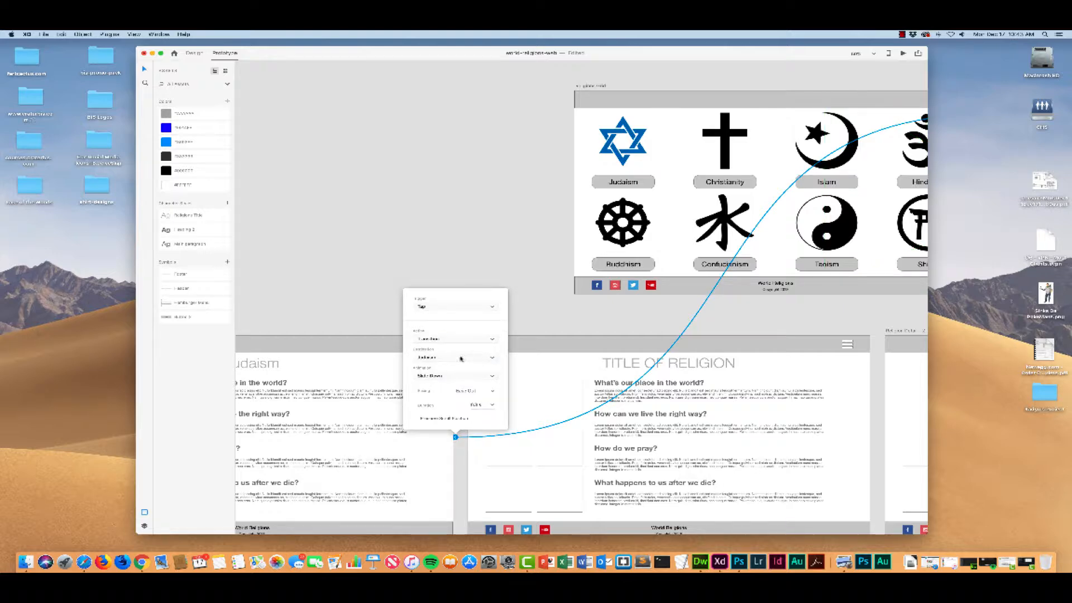
click(458, 376)
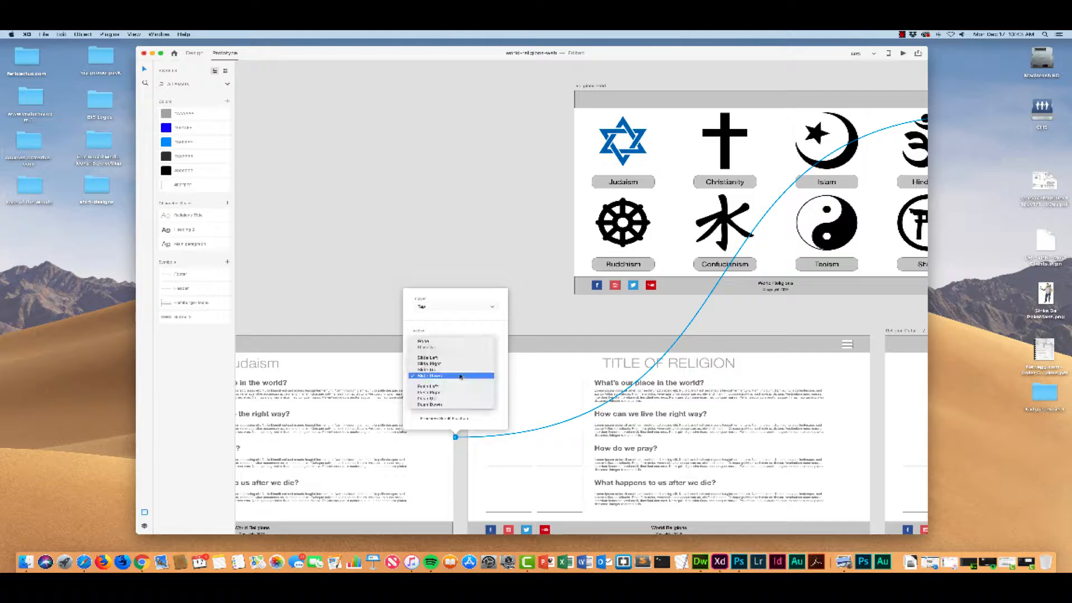
click(449, 338)
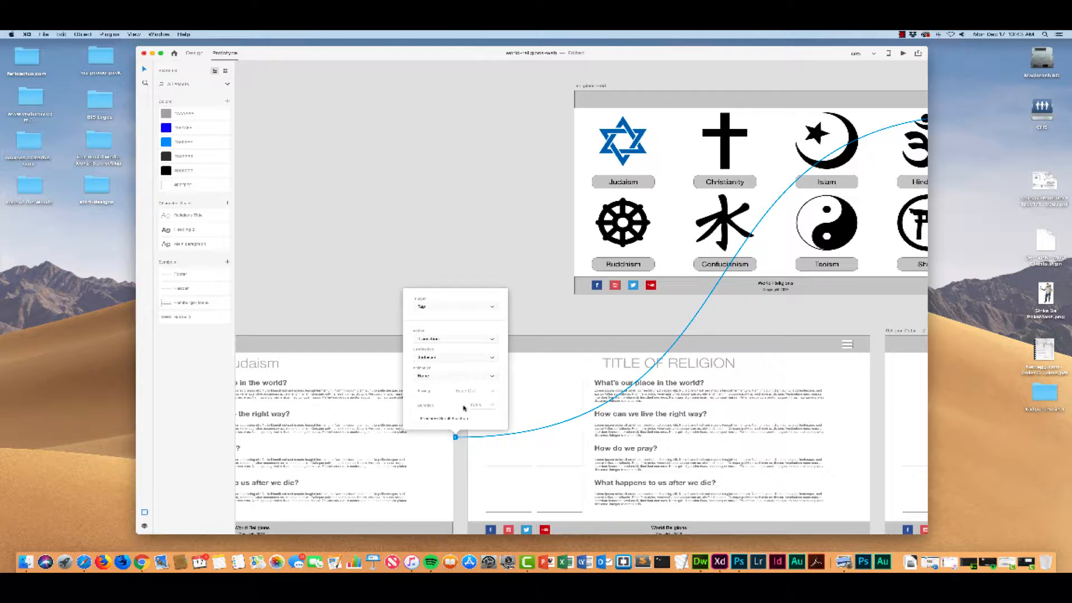
scroll(479, 185, right, 5)
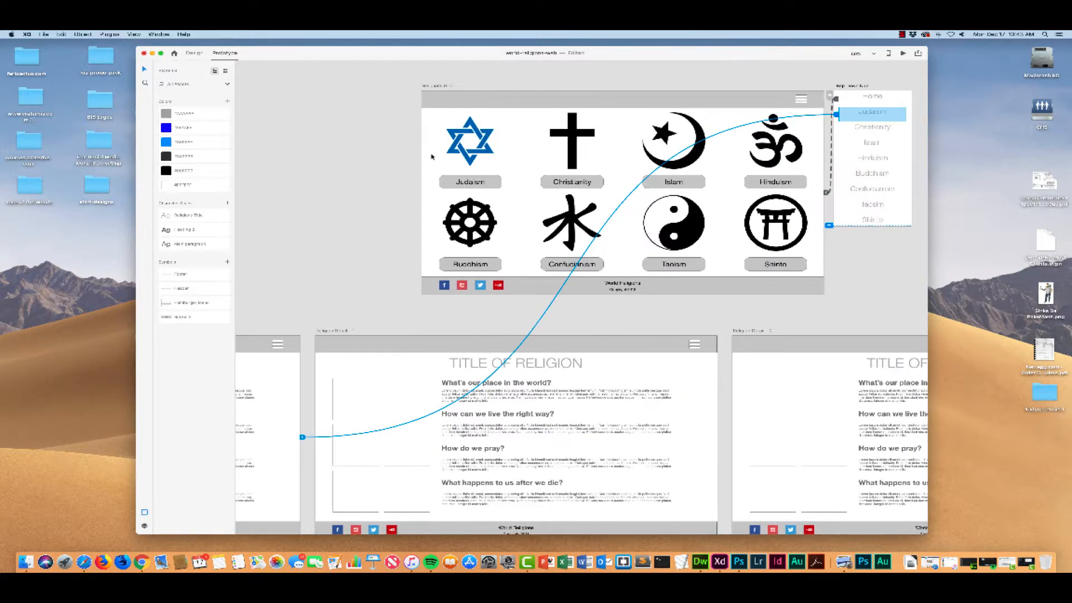
Step: Save the document and preview the religions grid, testing the Judaism entry in the hamburger menu
click(461, 98)
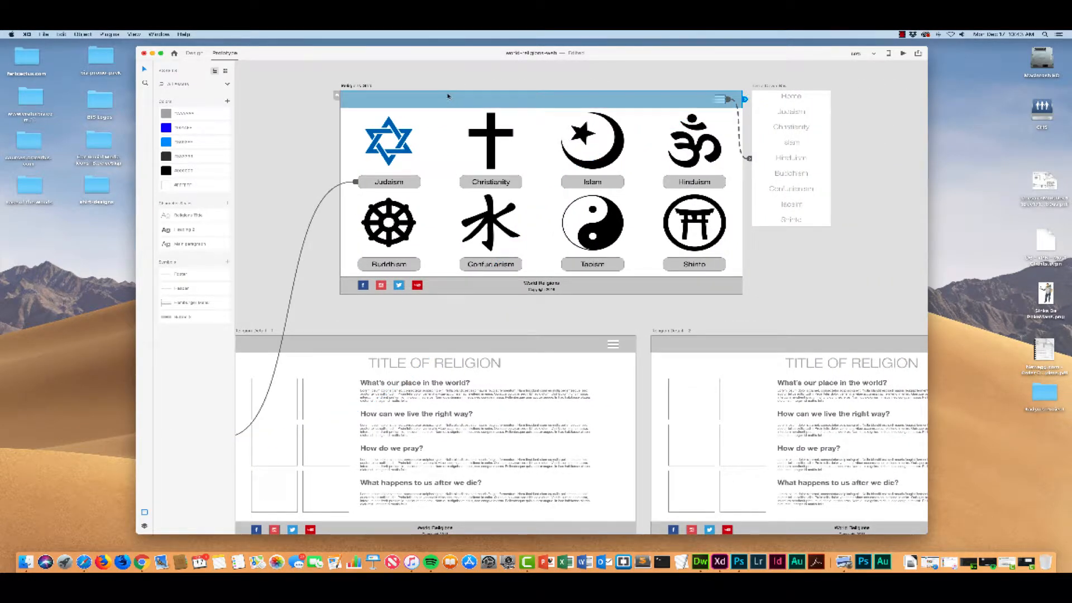
key(super+s)
click(903, 53)
click(889, 85)
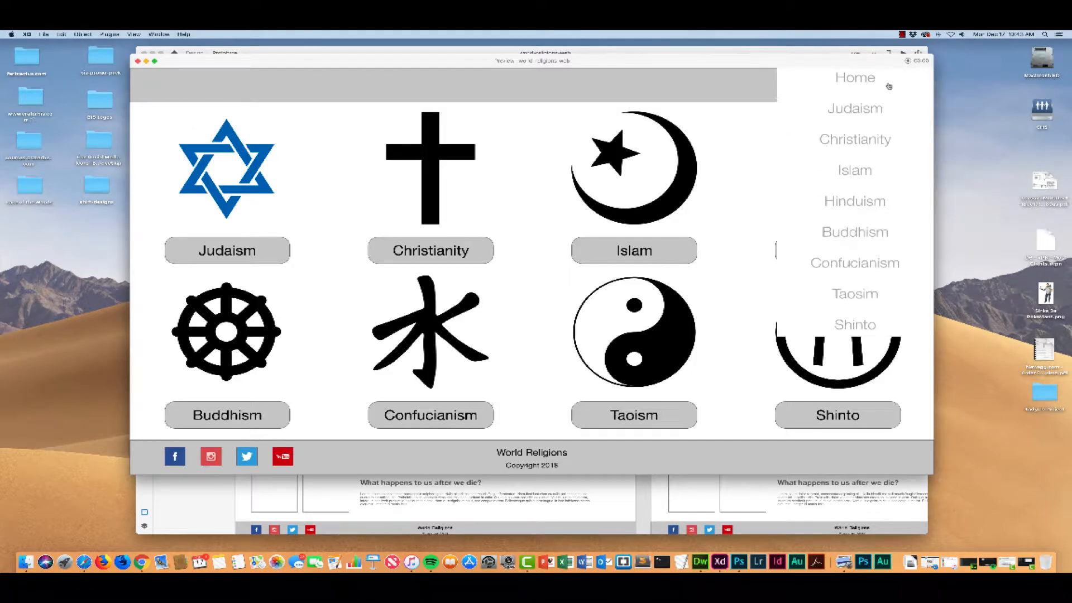
click(856, 111)
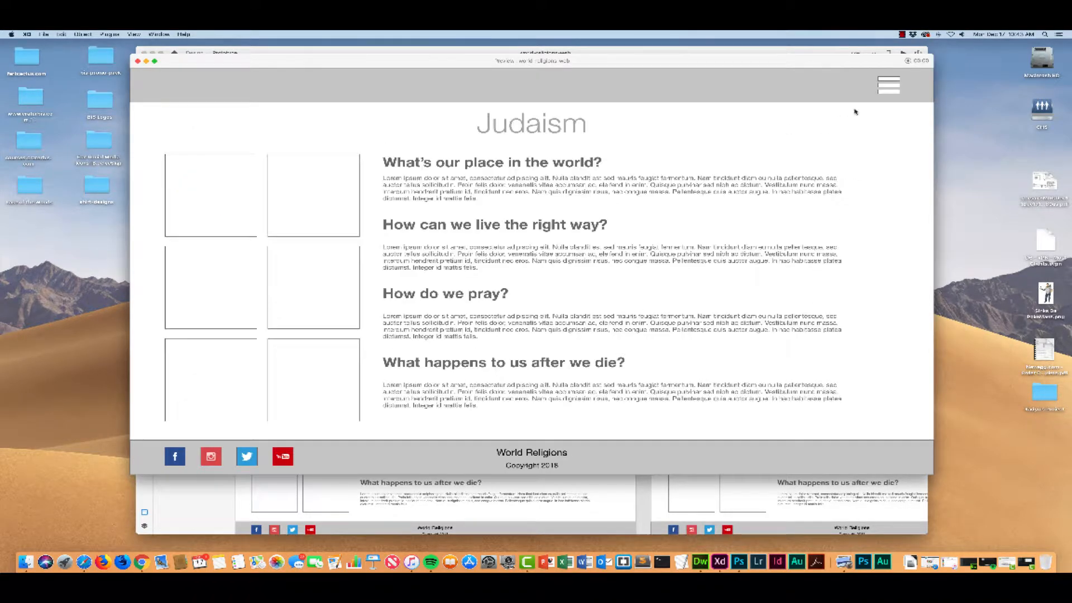
Step: Test opening and closing the hamburger menu's overlay on the Judaism page several times and close the preview
click(890, 85)
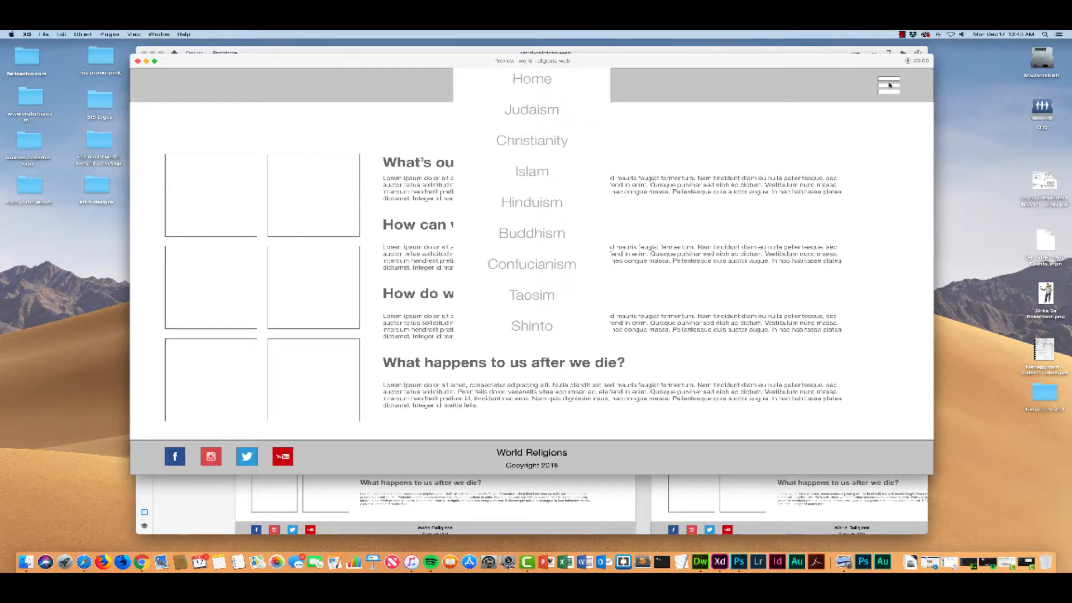
click(889, 84)
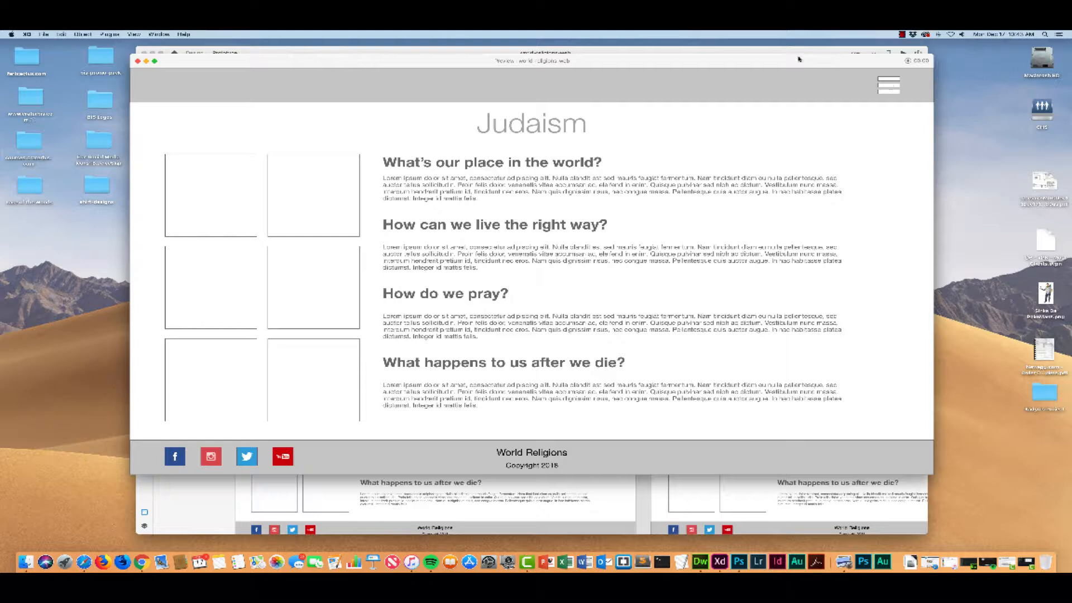
click(889, 86)
click(889, 86)
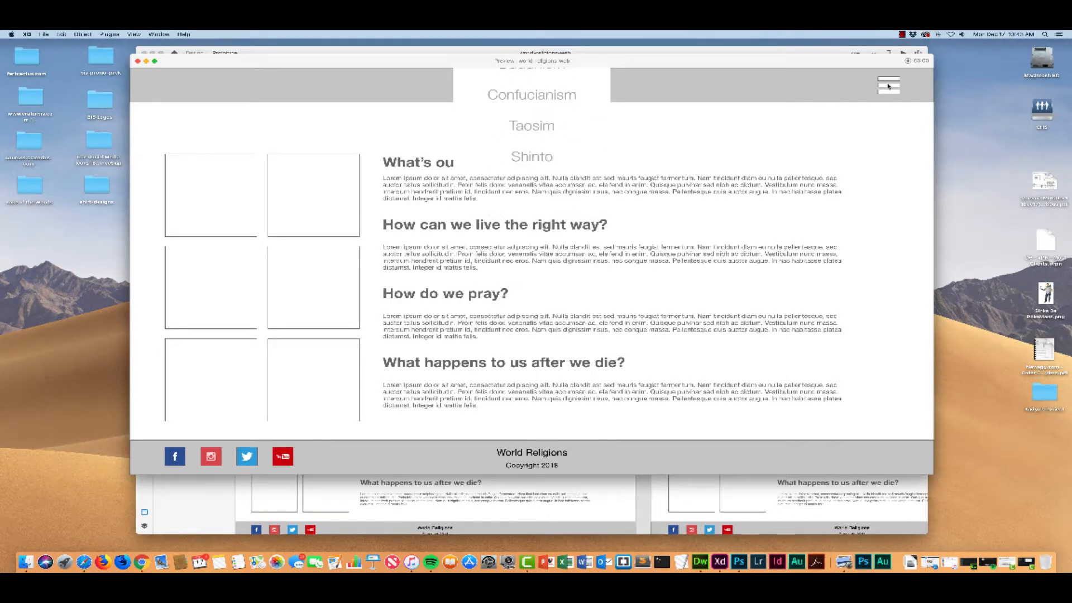
click(889, 85)
click(889, 85)
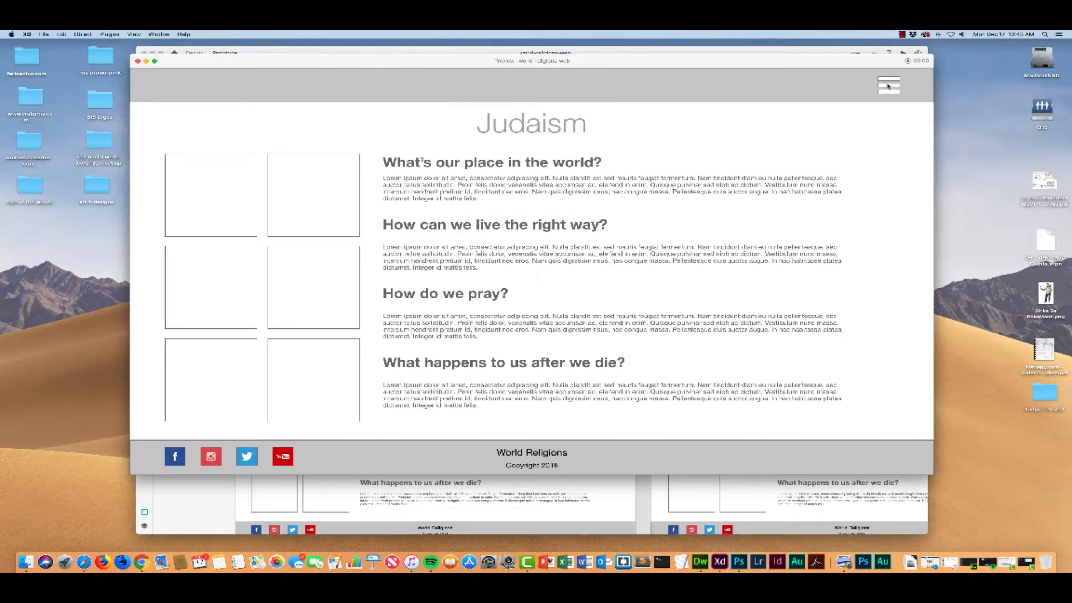
click(889, 85)
click(889, 85)
drag(774, 60, 780, 82)
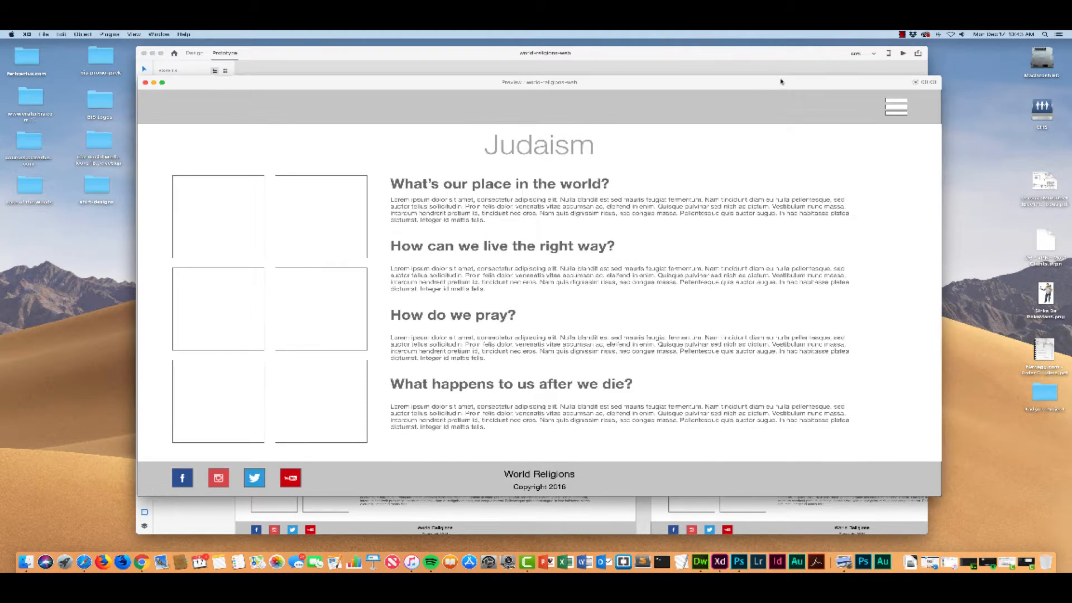
click(146, 82)
Step: Reposition the Drop Down Nav overlay on the Religions Grid artboard so that it starts just below the header bar
scroll(614, 199, up, 5)
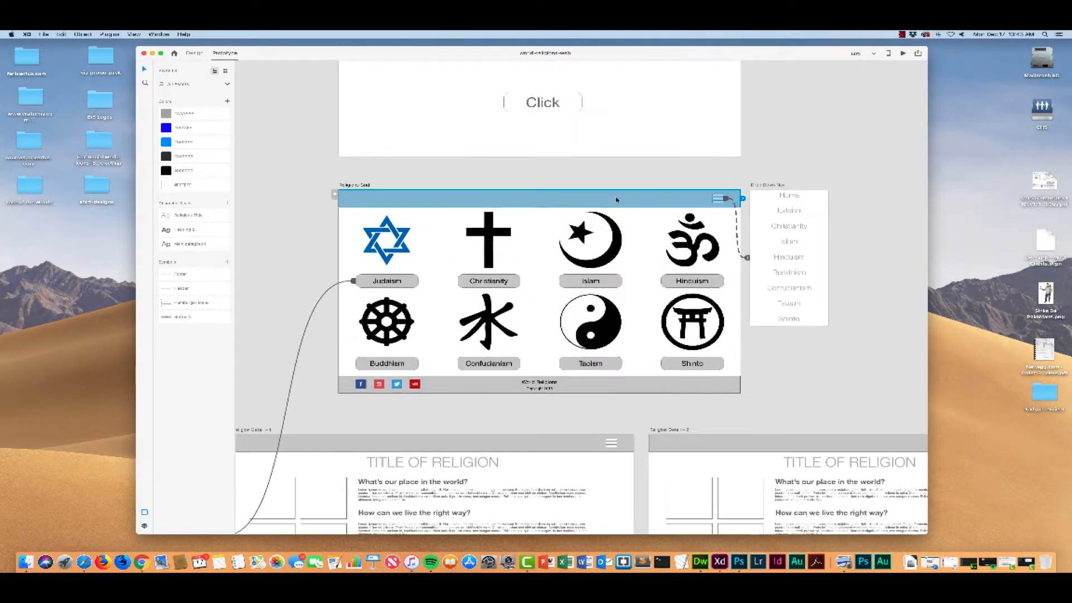
scroll(615, 199, down, 3)
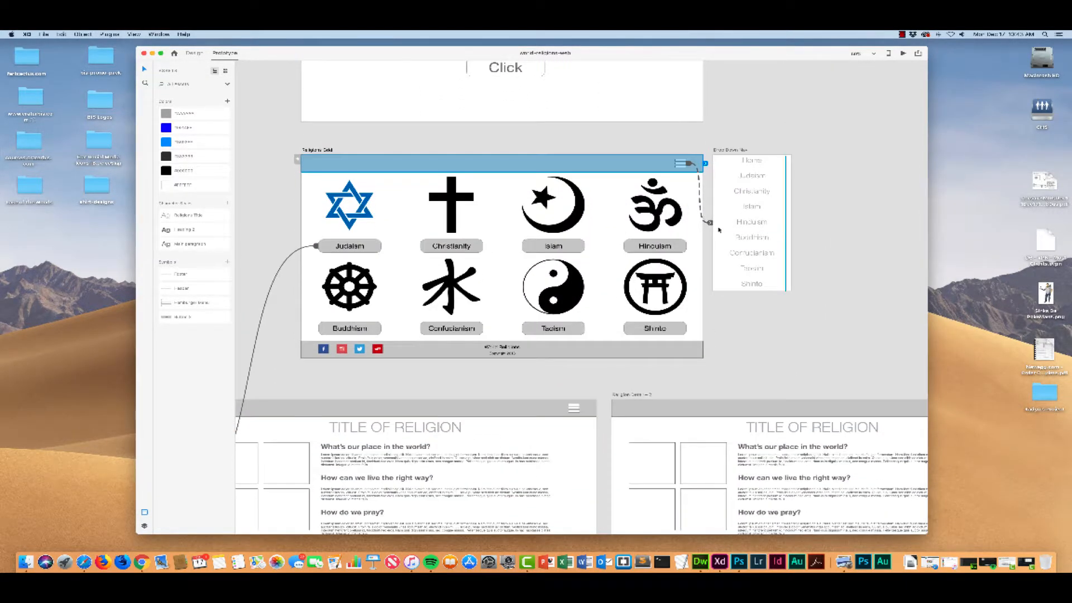
click(709, 224)
drag(663, 222, 664, 240)
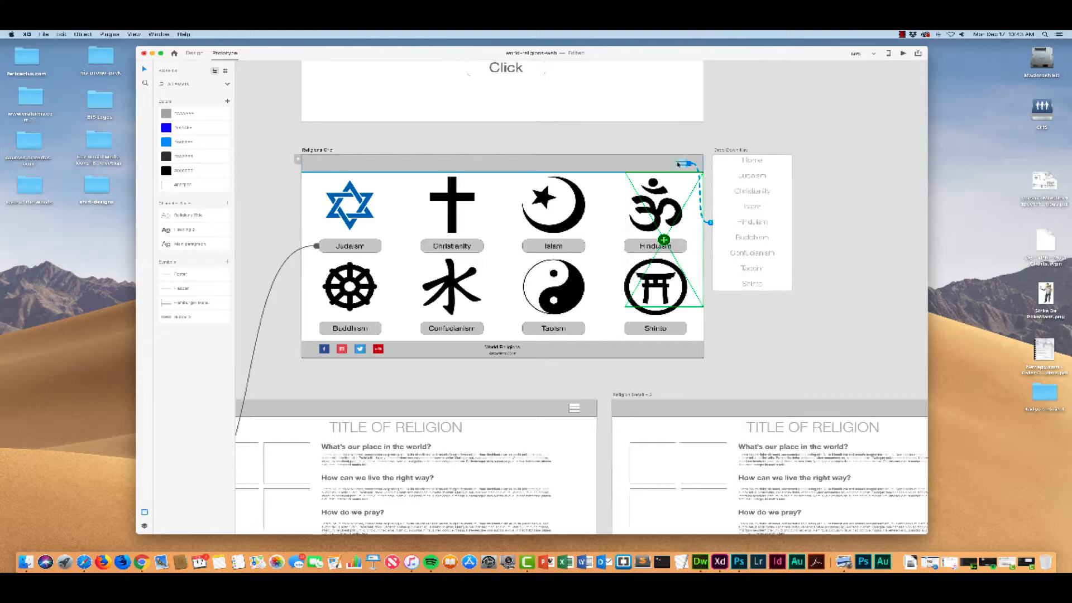
Step: Reposition the Drop Down Nav overlay on the Judaism artboard just below the header bar, flush with the artboard's right edge
scroll(685, 156, left, 10)
scroll(685, 156, down, 5)
scroll(668, 163, left, 5)
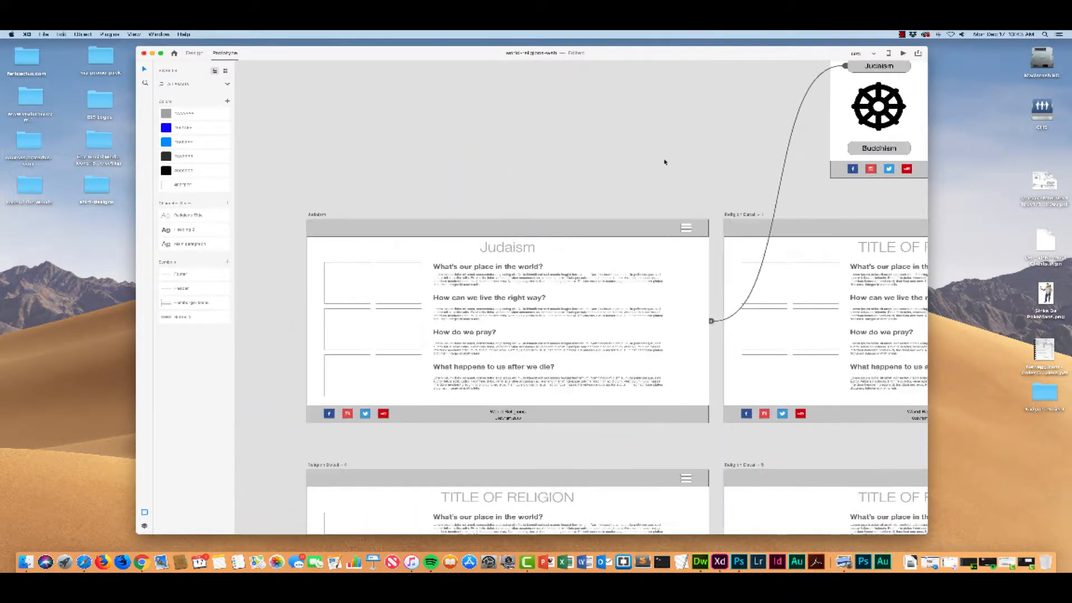
click(596, 228)
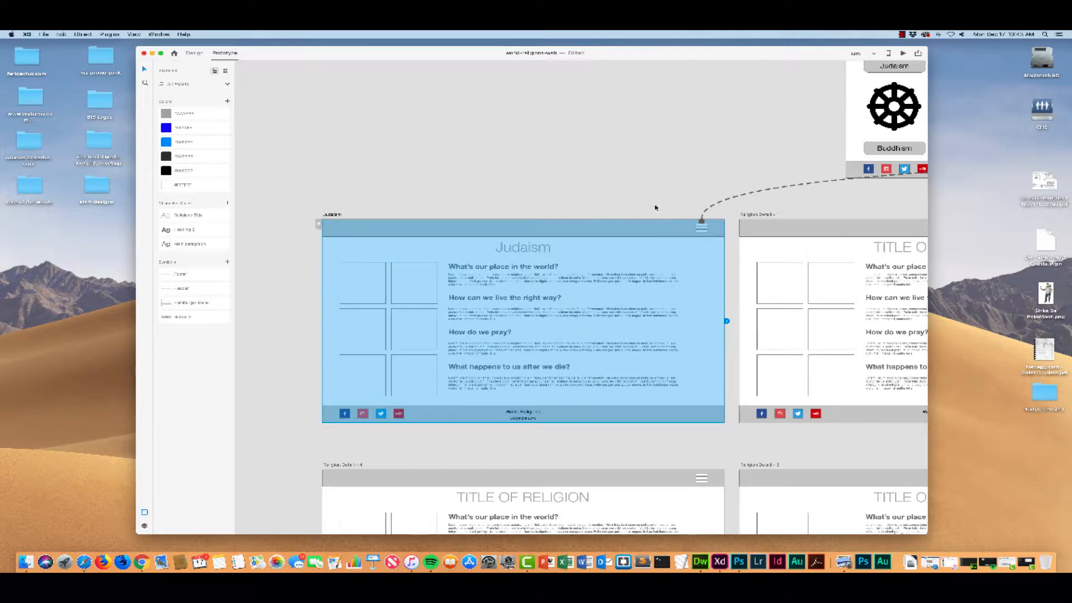
scroll(695, 260, right, 3)
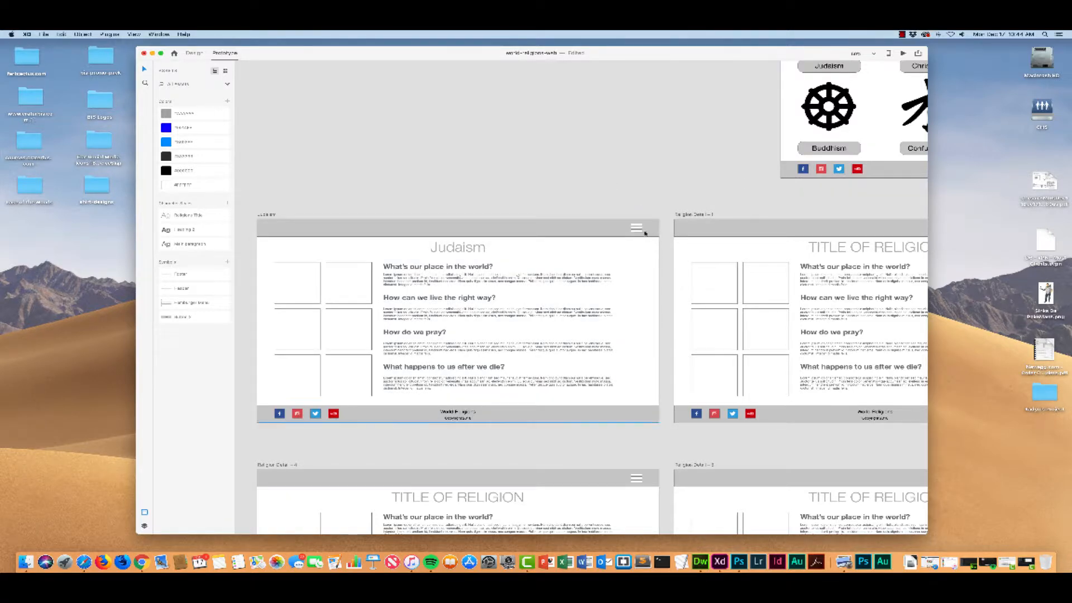
click(636, 227)
double_click(638, 231)
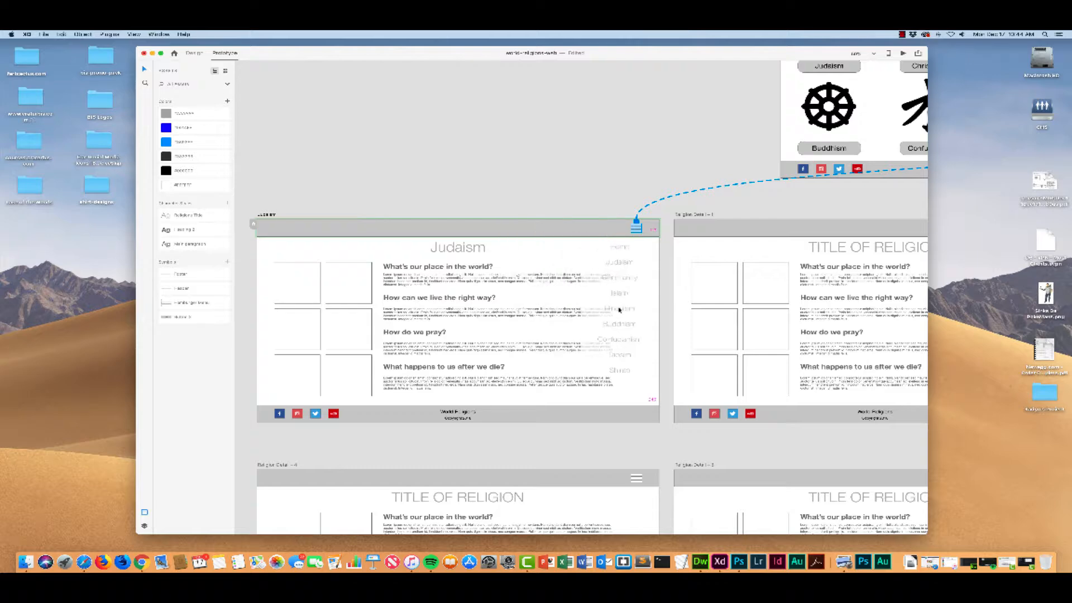
drag(619, 304, 587, 306)
Step: Link the hamburger icon on the Religion Detail – 1 artboard to the Drop Down Nav with the action set to Overlay
scroll(619, 305, right, 2)
scroll(552, 294, right, 7)
scroll(550, 294, left, 3)
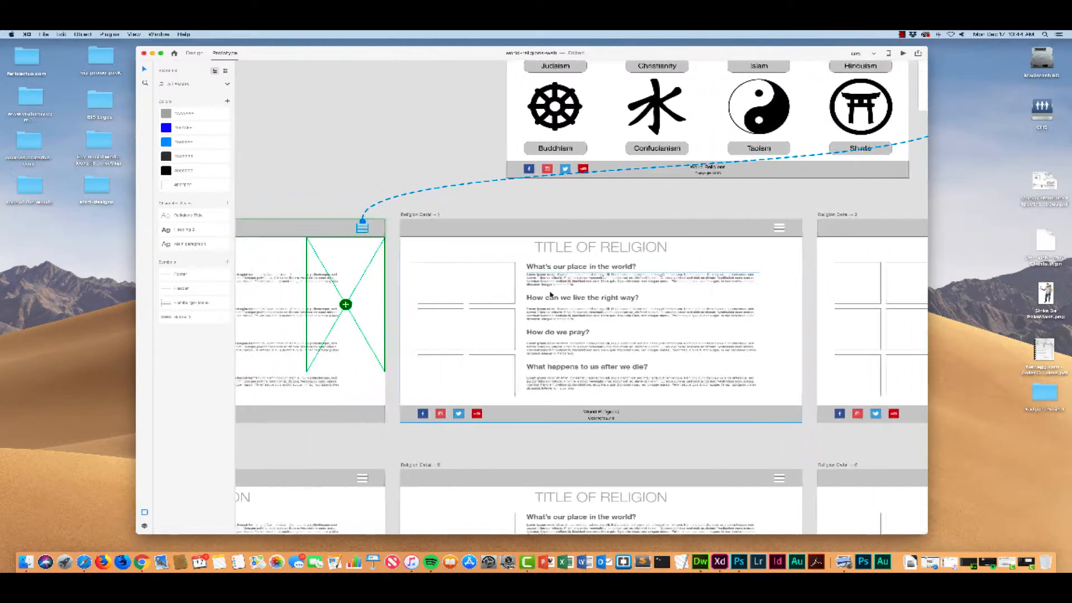
scroll(546, 293, right, 6)
scroll(543, 290, up, 4)
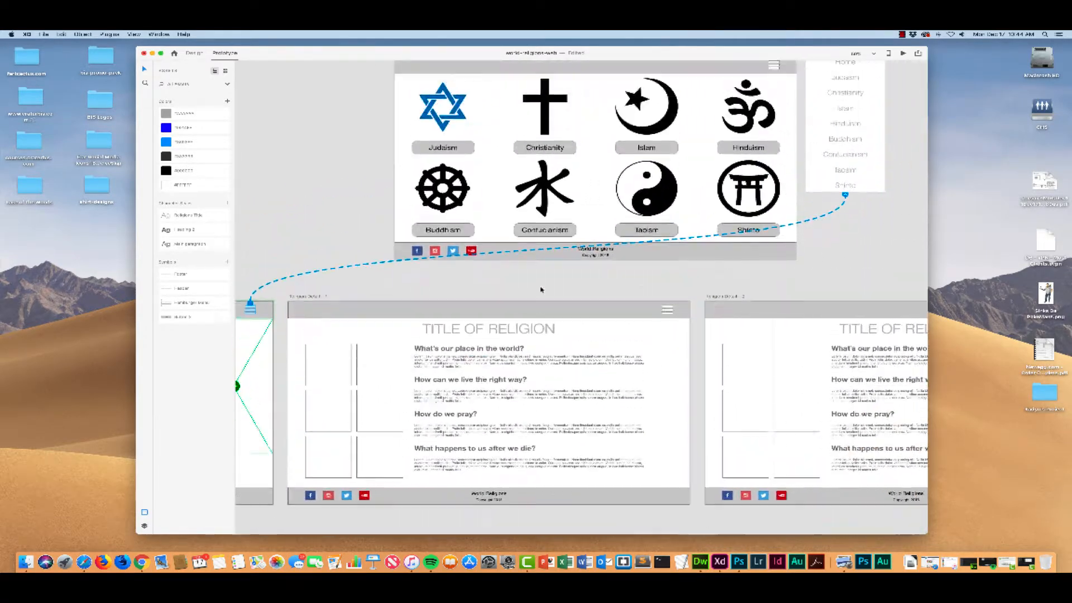
scroll(540, 289, up, 3)
scroll(540, 289, right, 3)
scroll(539, 288, left, 9)
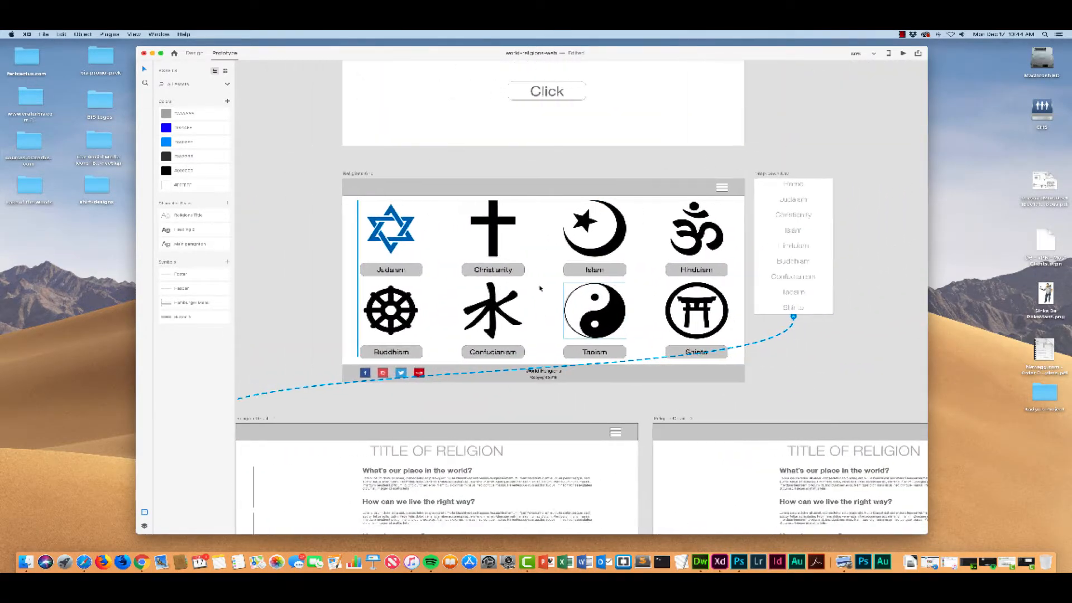
scroll(540, 288, down, 5)
scroll(539, 287, right, 5)
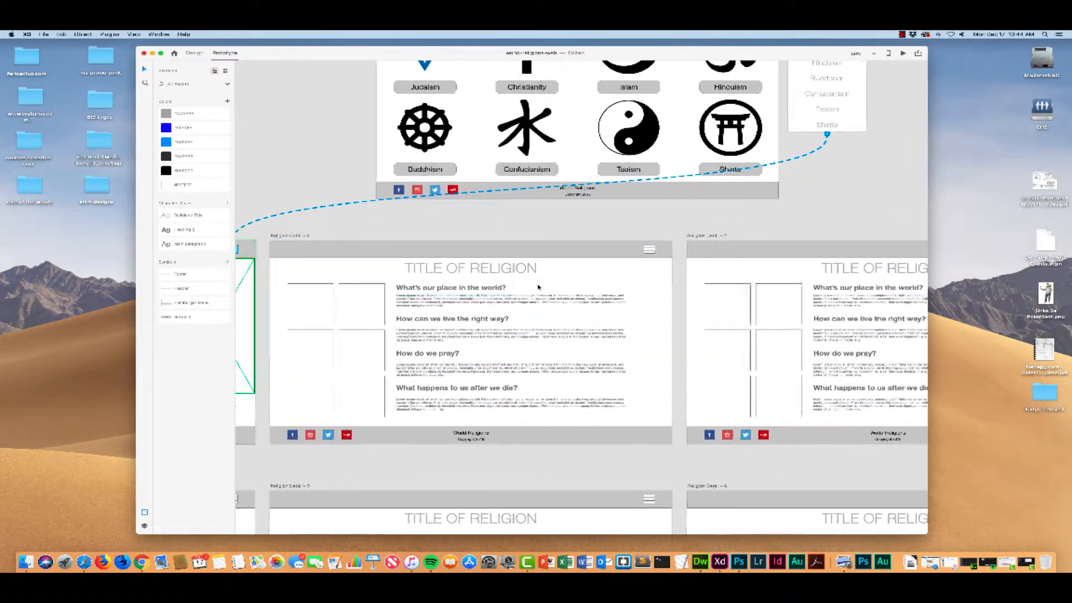
scroll(539, 288, right, 2)
scroll(538, 287, up, 1)
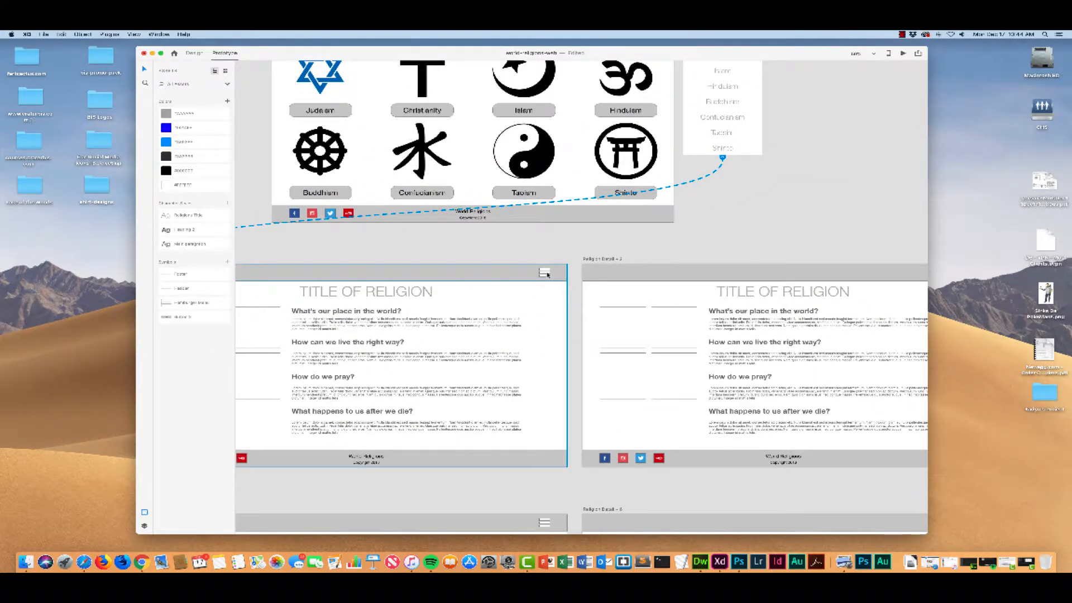
click(547, 274)
click(546, 274)
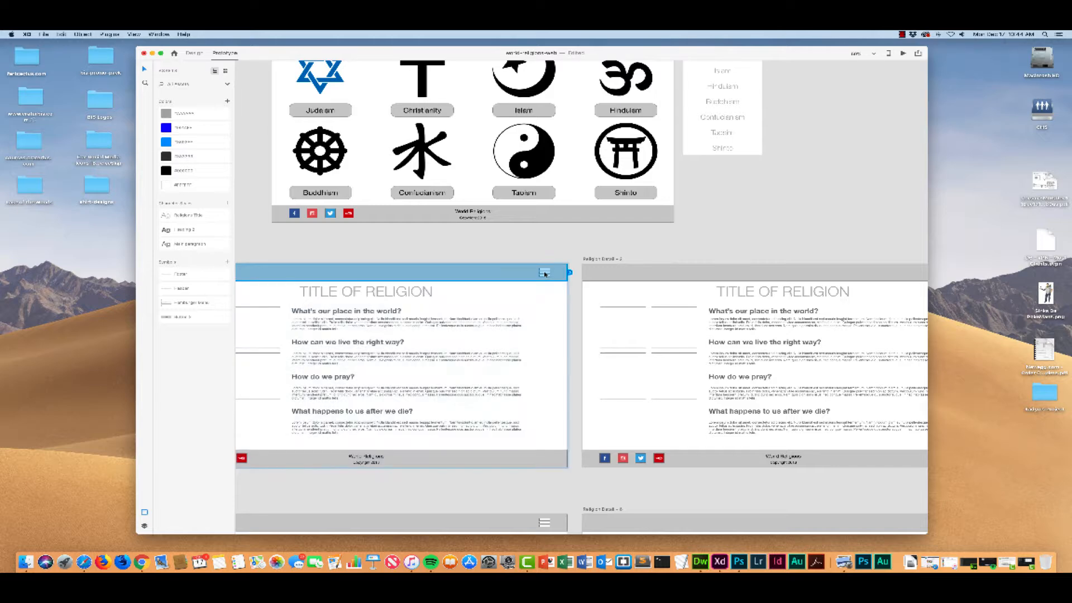
click(545, 273)
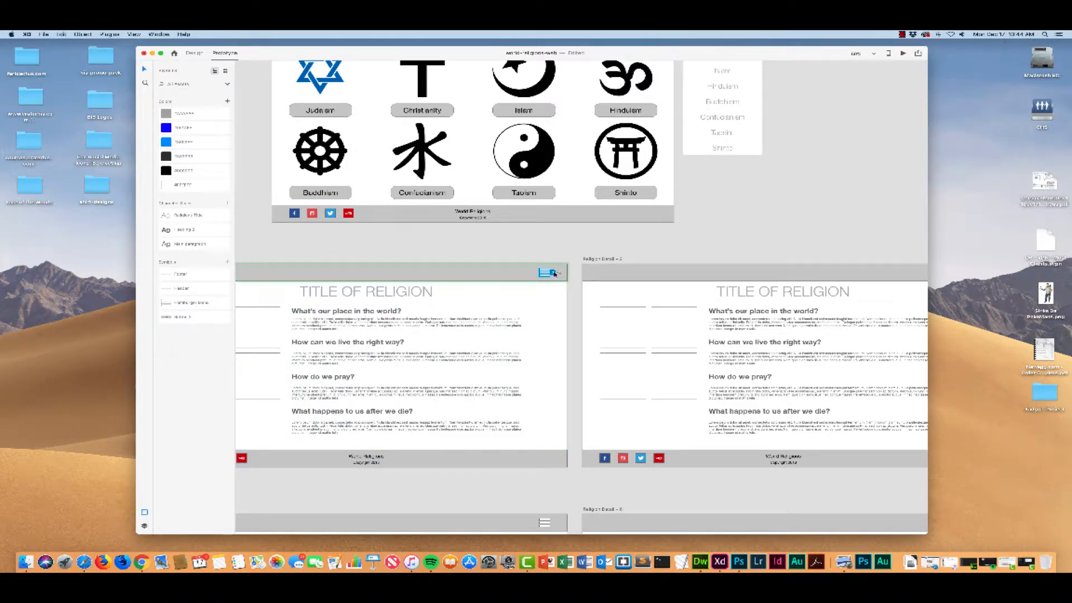
drag(554, 274, 724, 157)
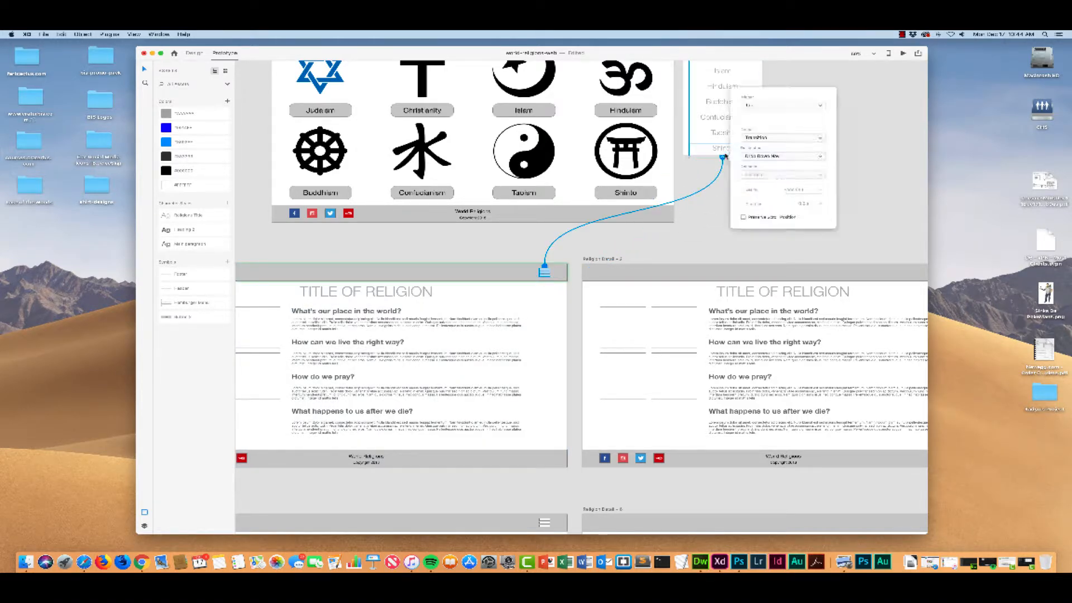
click(819, 138)
click(757, 150)
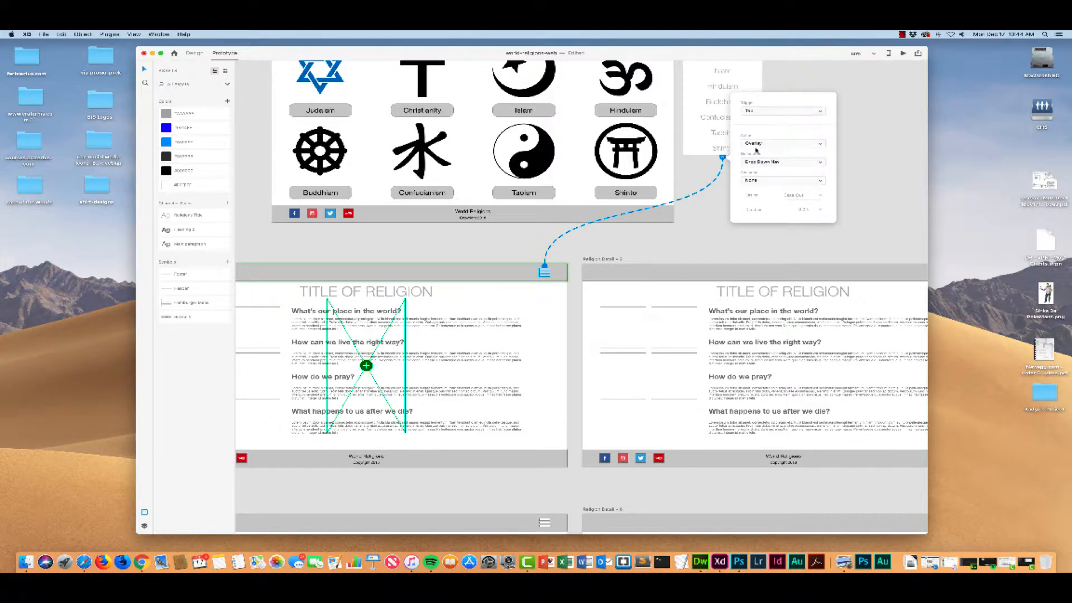
Step: Set the Religion Detail – 1 overlay's animation to Slide Down and place the overlay below the header, flush with the artboard's right edge
drag(381, 364, 528, 348)
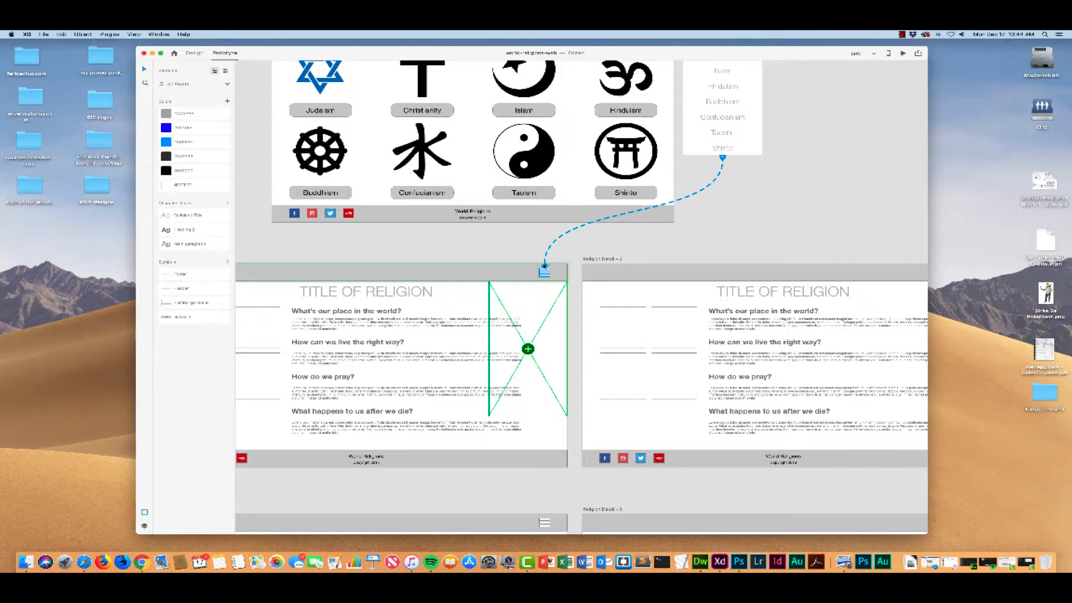
click(723, 160)
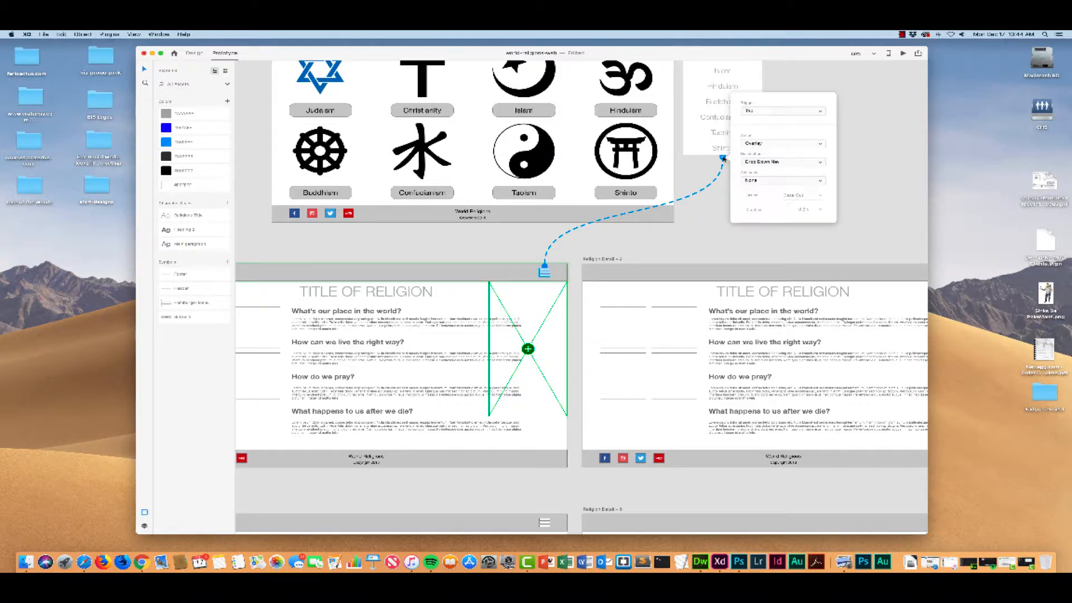
click(774, 178)
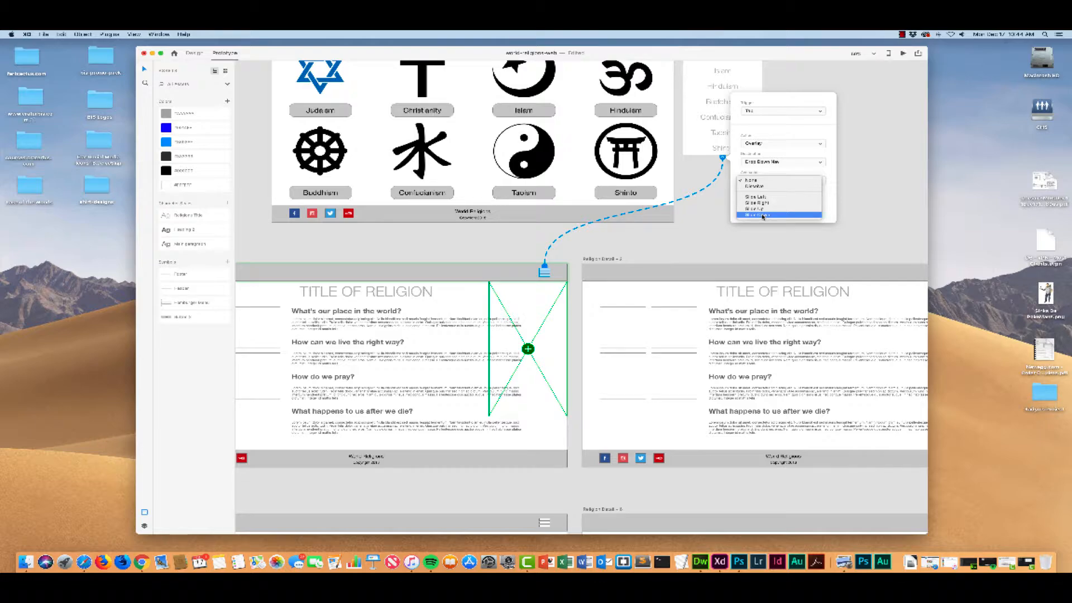
click(763, 215)
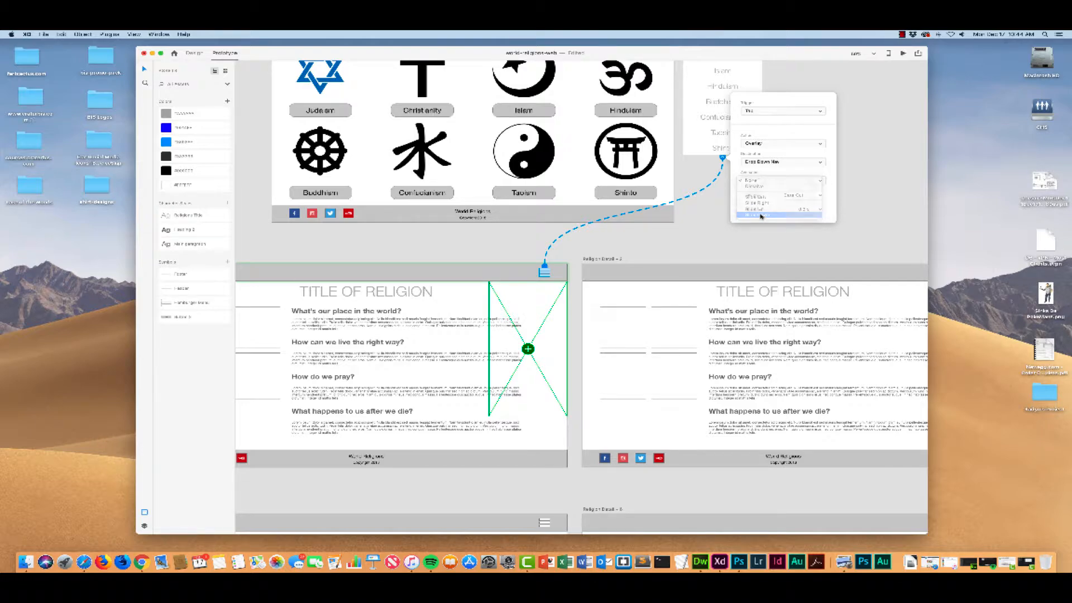
click(571, 262)
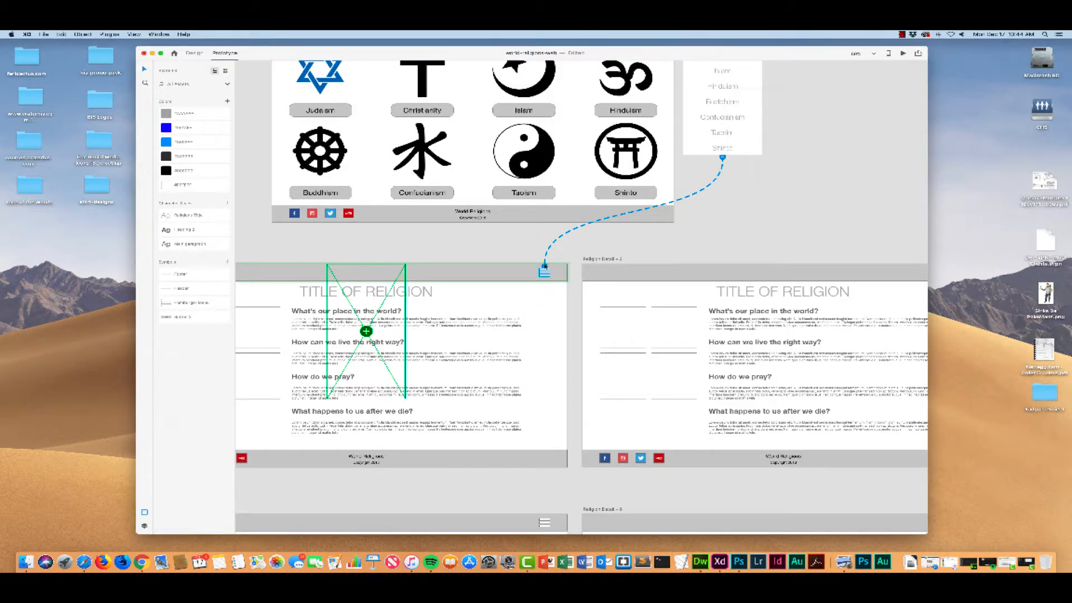
scroll(474, 313, right, 5)
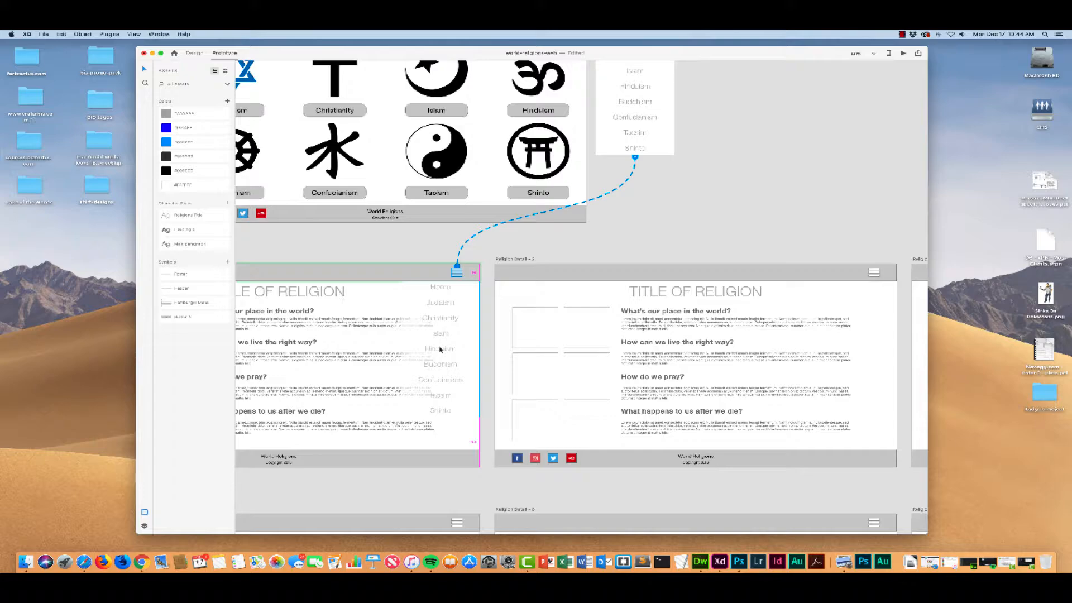
Step: Link the Religion Detail – 2 hamburger icon to the Drop Down Nav as a Slide Down overlay, placed below the header at the right edge
scroll(440, 350, right, 5)
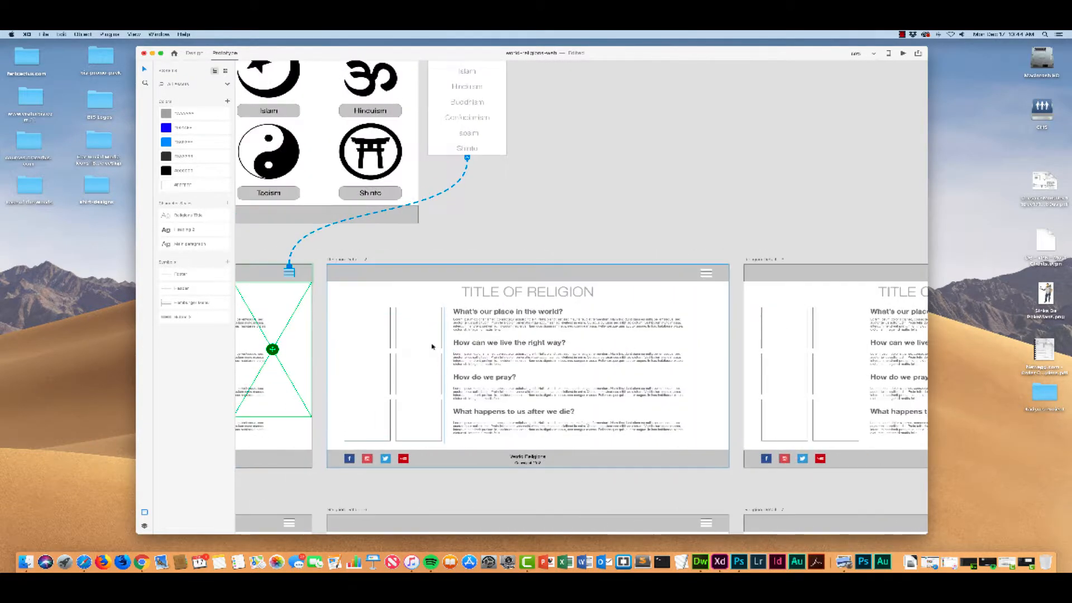
click(707, 273)
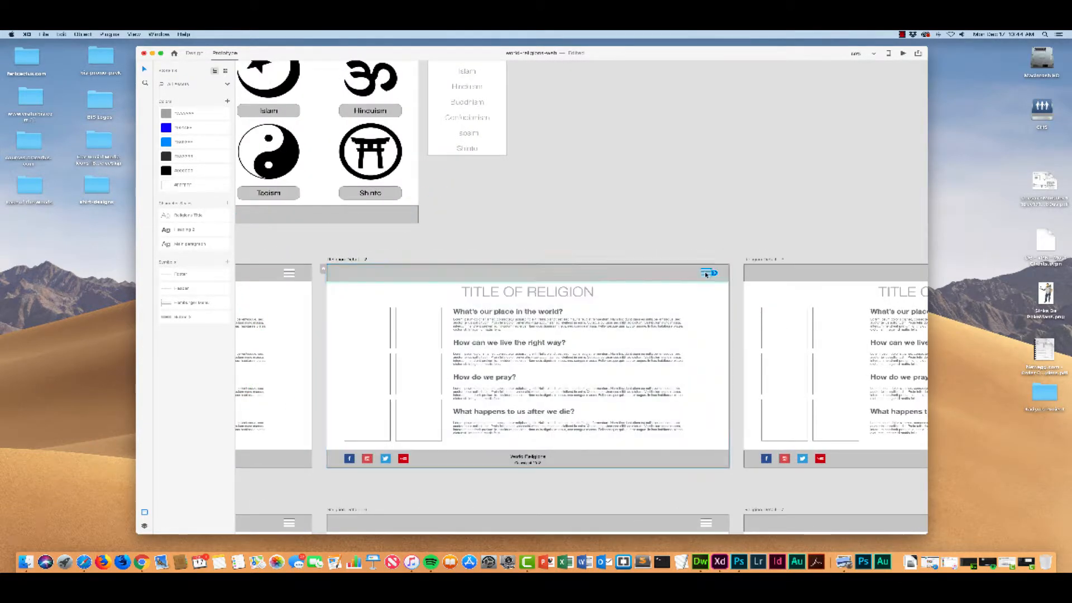
drag(715, 273, 467, 158)
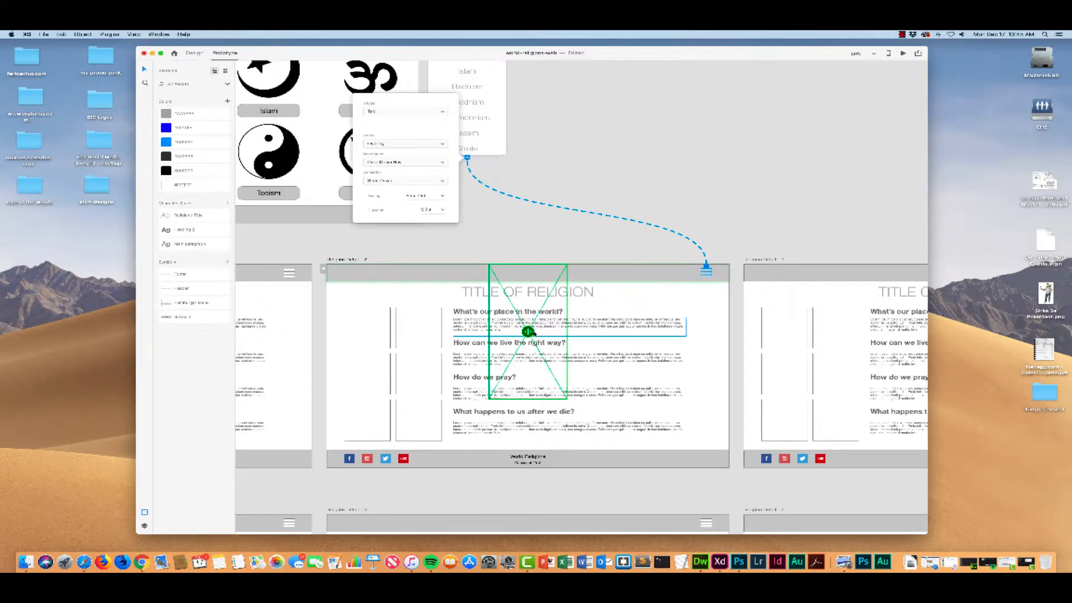
click(677, 352)
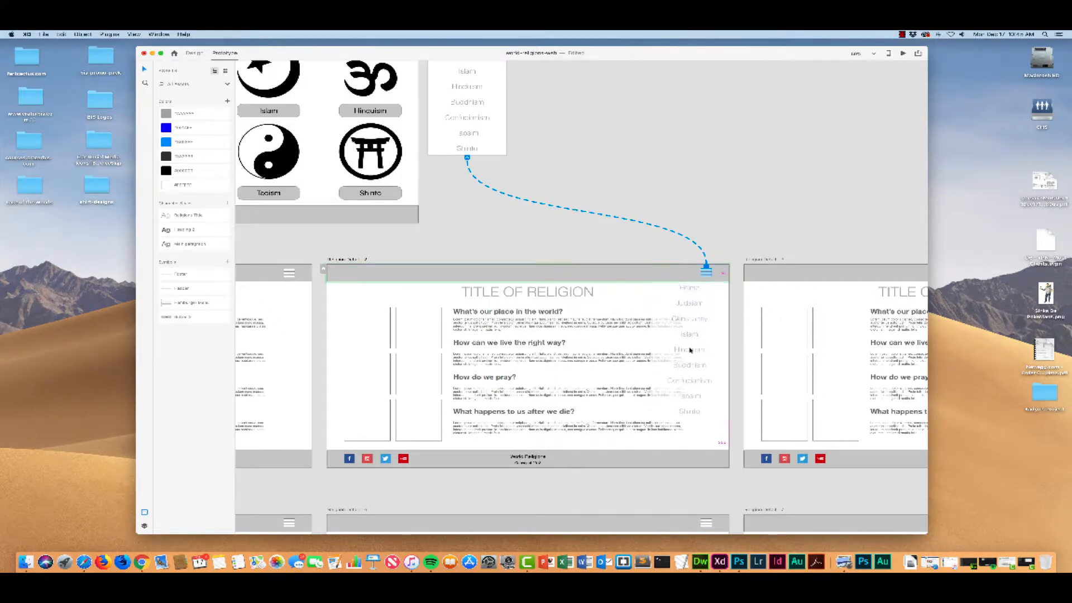
Step: Link the Religion Detail – 3 hamburger icon to the Drop Down Nav and place the overlay below the header at the artboard's right edge
scroll(691, 349, right, 10)
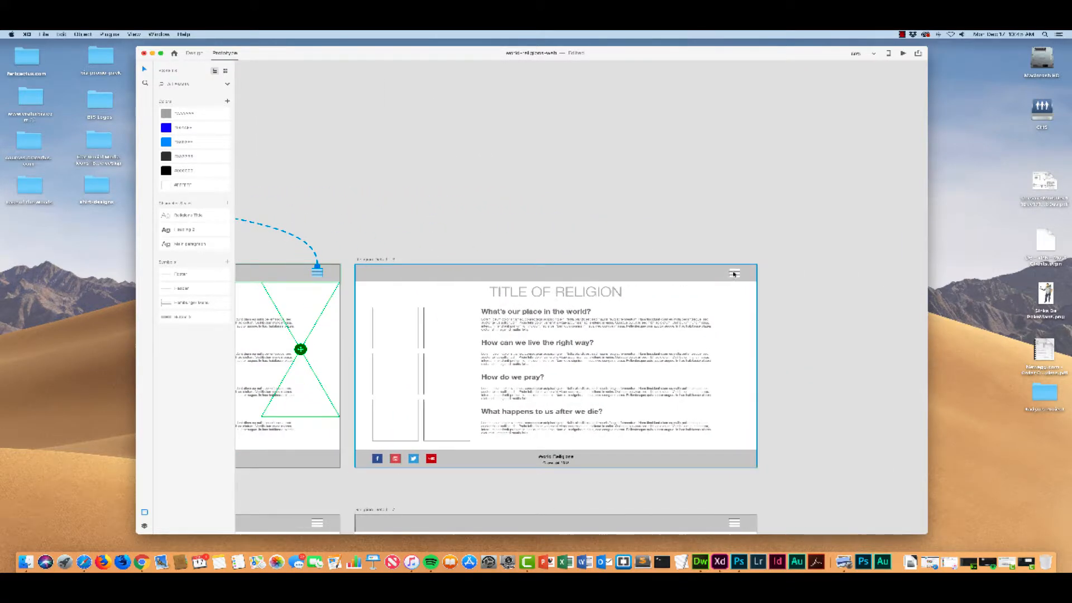
click(734, 274)
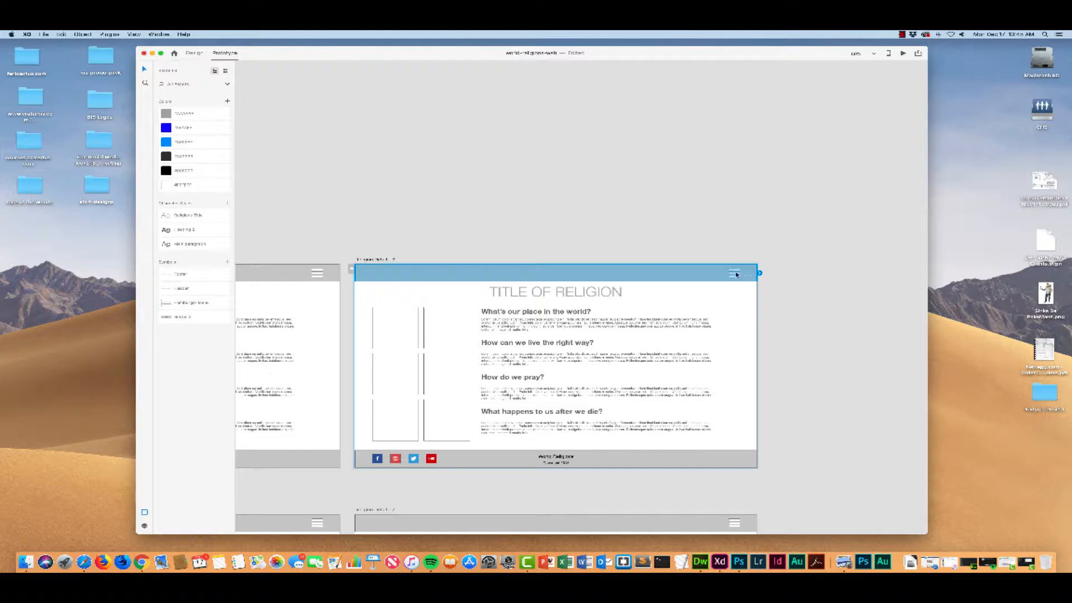
drag(738, 273, 345, 174)
key(super+minus)
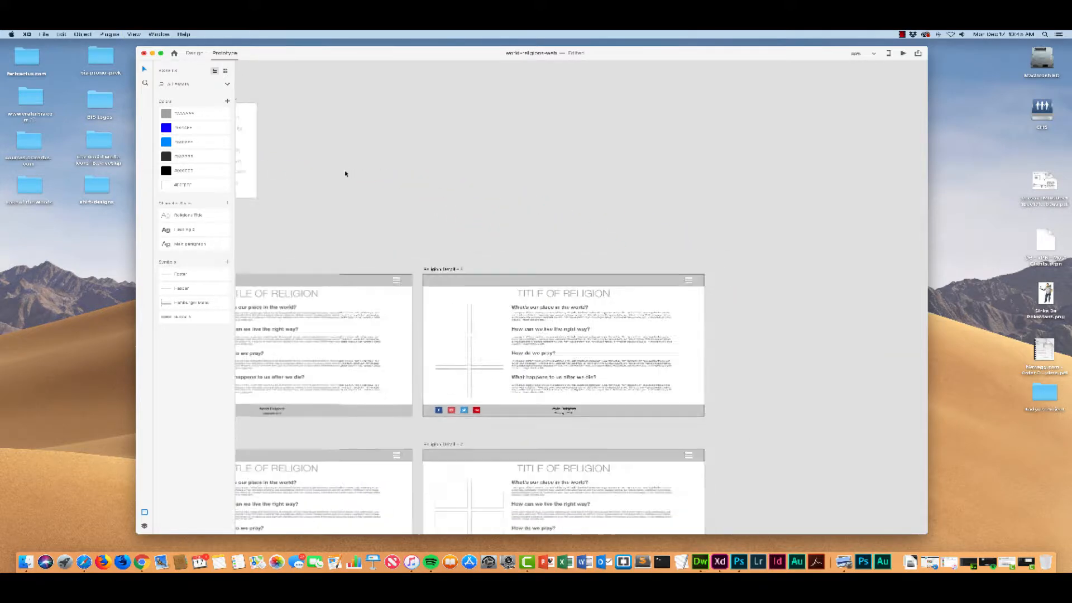
scroll(342, 177, left, 5)
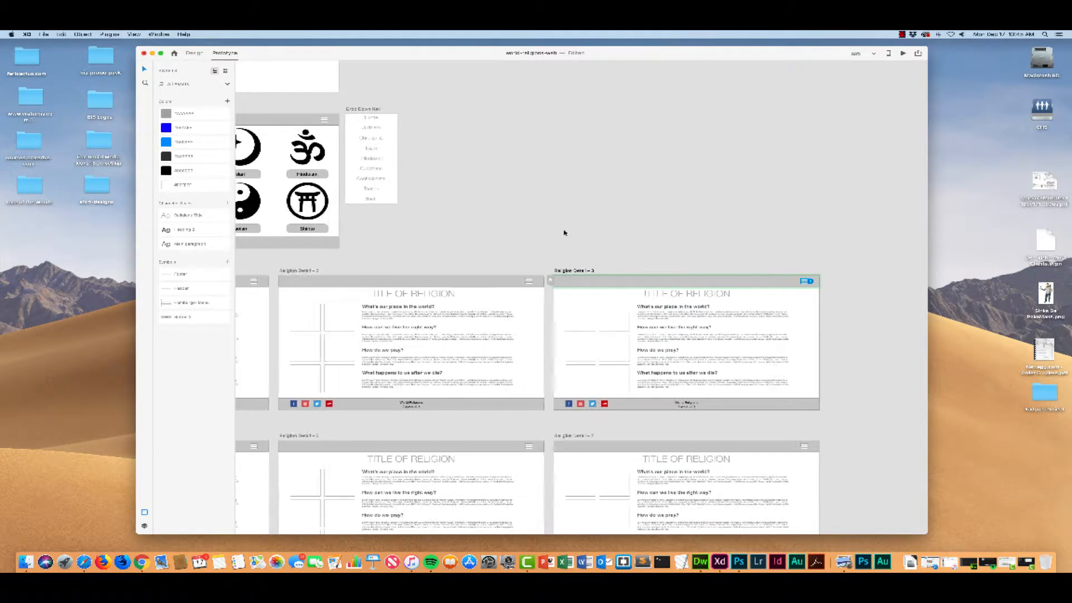
drag(821, 282, 402, 168)
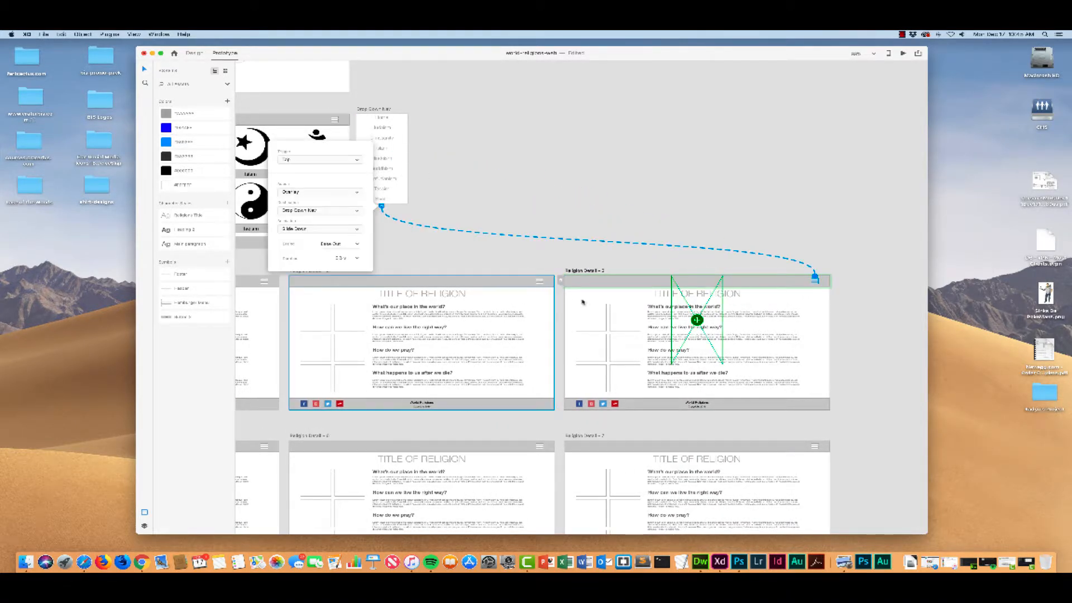
drag(697, 321, 808, 334)
scroll(659, 308, left, 2)
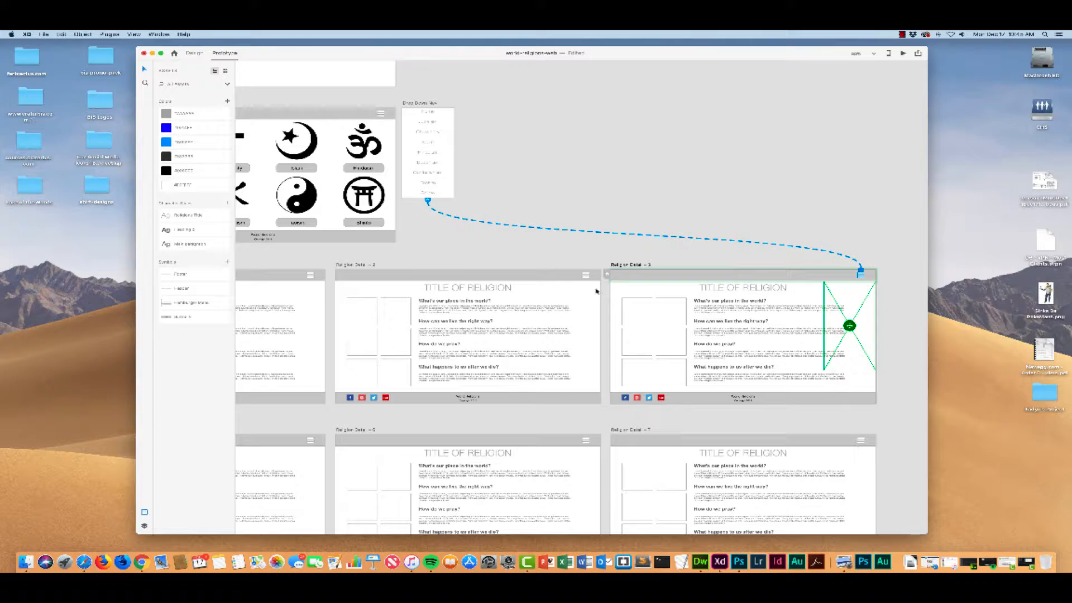
scroll(581, 286, down, 2)
scroll(581, 286, left, 2)
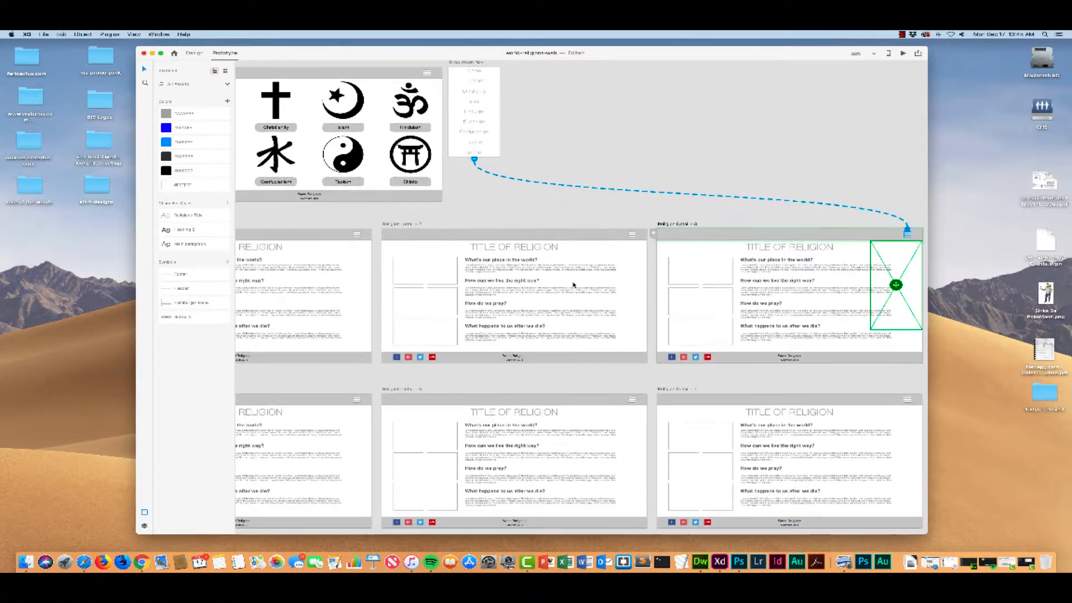
scroll(571, 261, up, 2)
scroll(570, 260, right, 1)
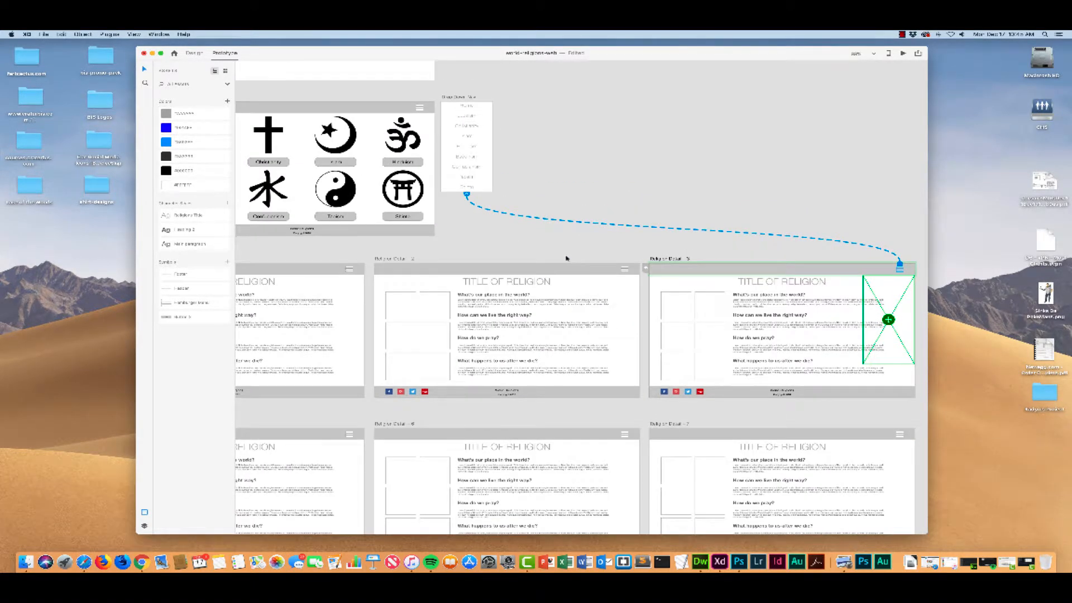
scroll(561, 254, down, 3)
scroll(561, 254, left, 1)
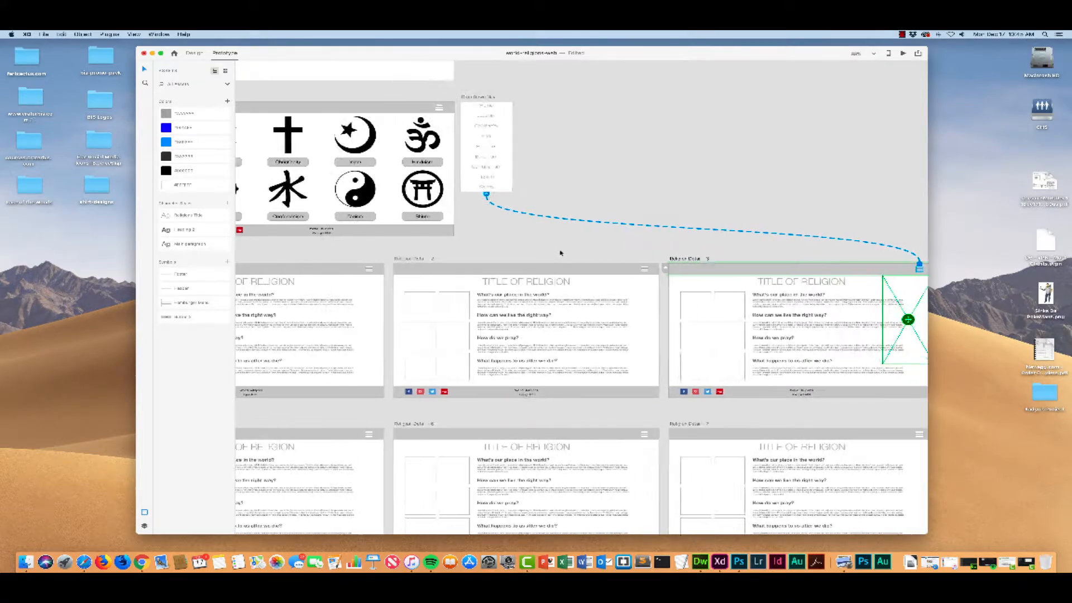
Step: Link the Religion Detail – 7 hamburger icon to the Drop Down Nav and place the overlay below the header at the artboard's right edge
scroll(560, 252, right, 4)
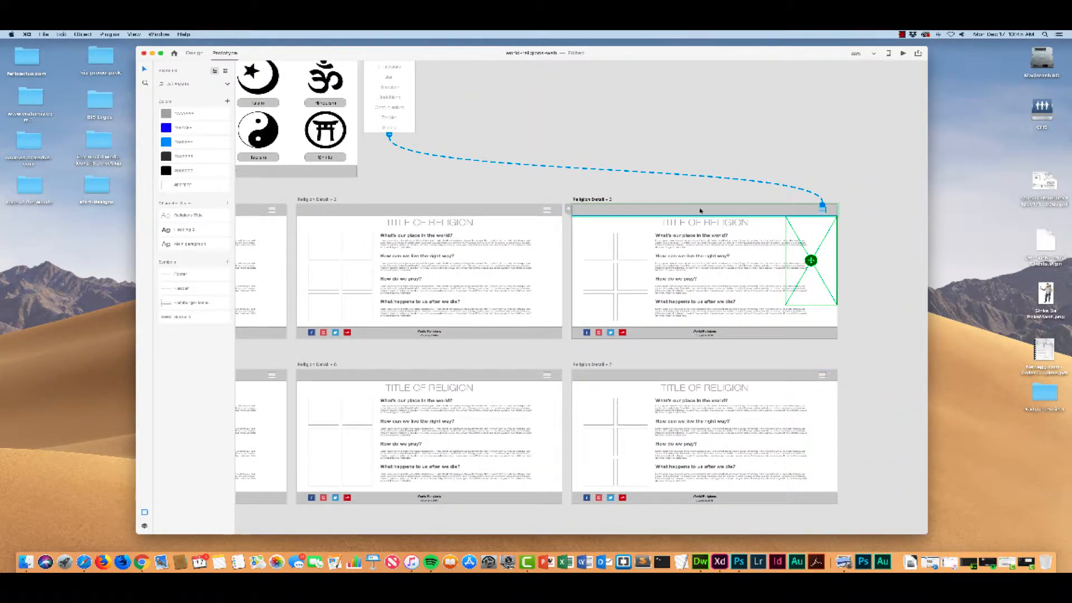
click(824, 378)
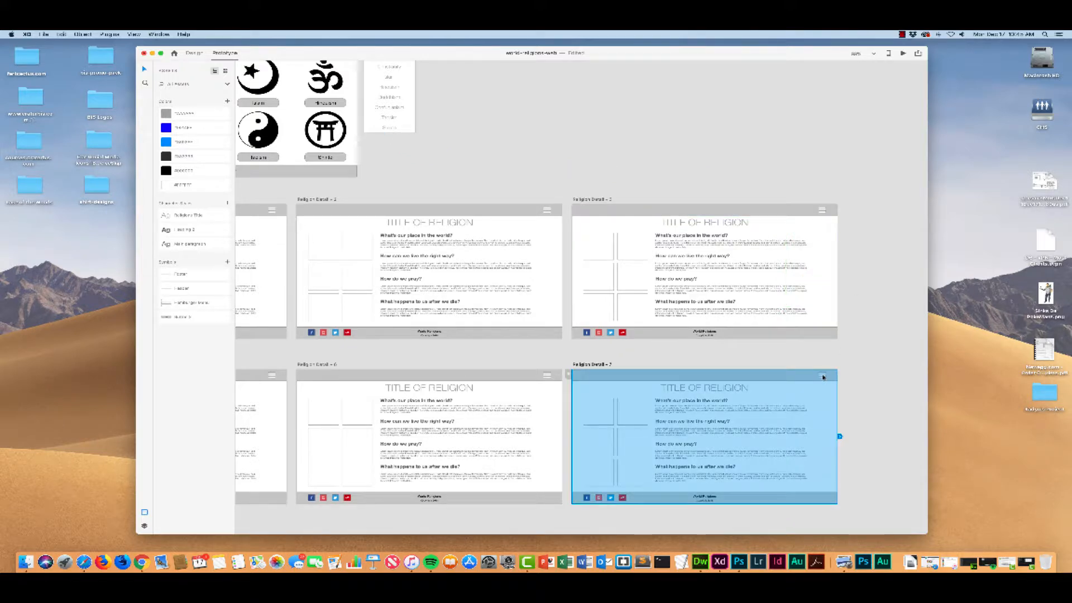
click(823, 378)
click(824, 375)
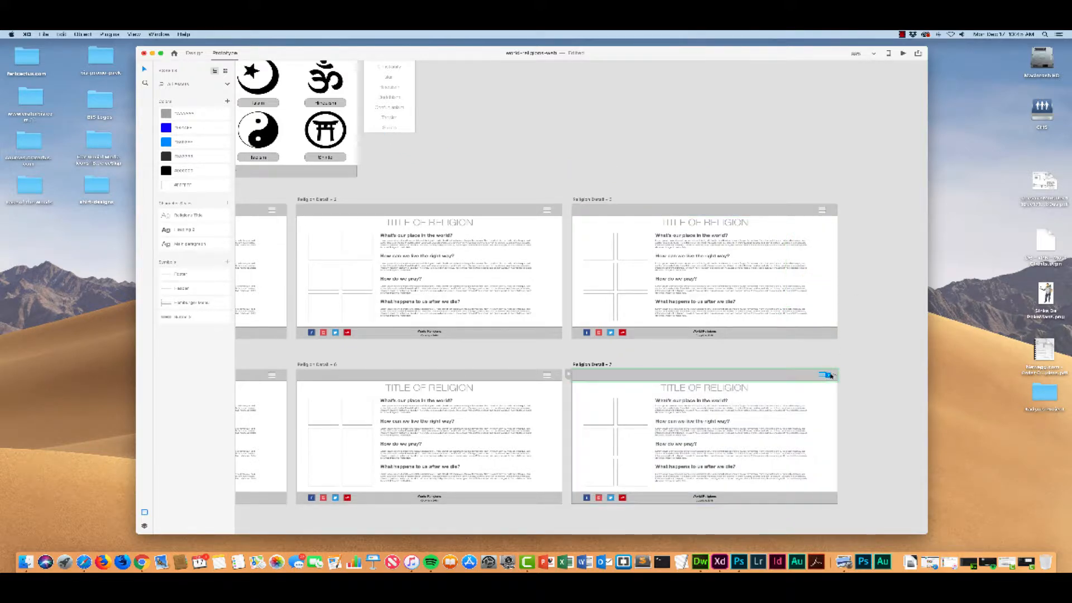
drag(829, 375, 416, 109)
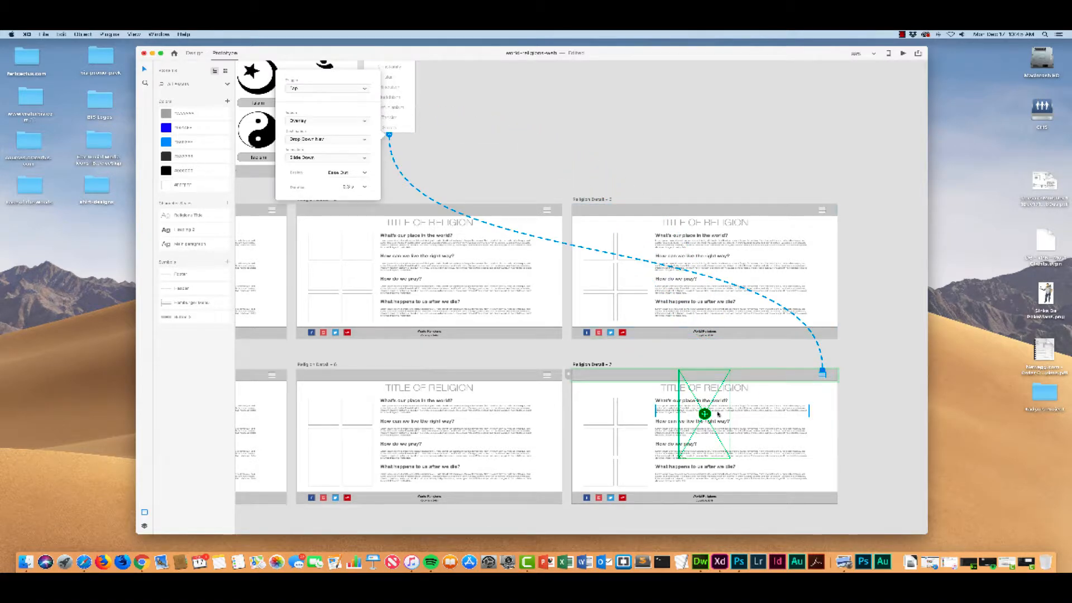
drag(705, 415, 812, 427)
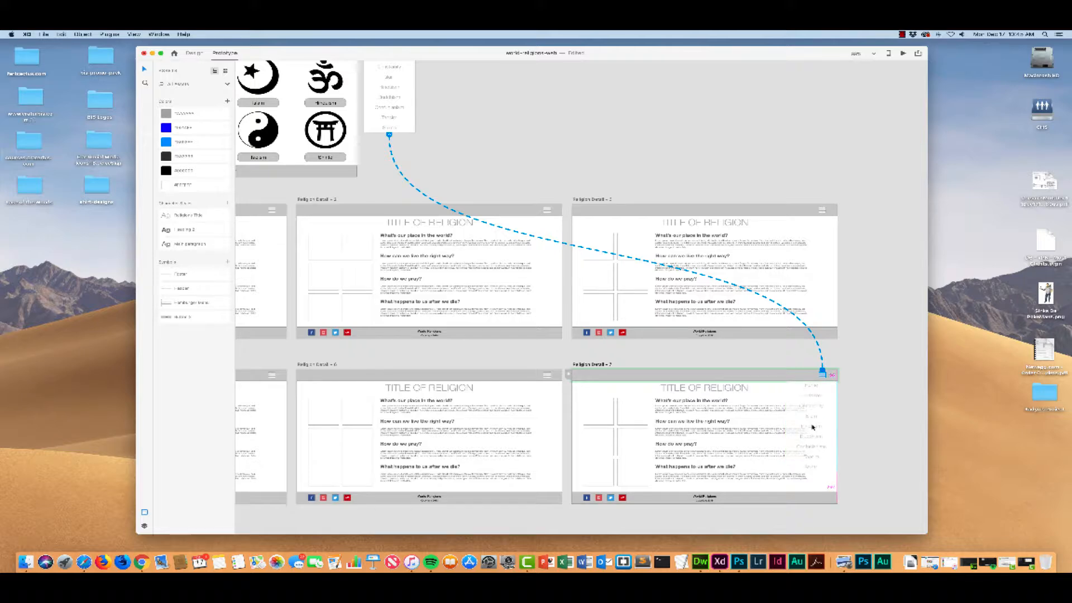
drag(813, 427, 812, 426)
Step: Link the Religion Detail – 6 hamburger icon to the Drop Down Nav and place the overlay below the header at the artboard's right edge
scroll(576, 370, left, 3)
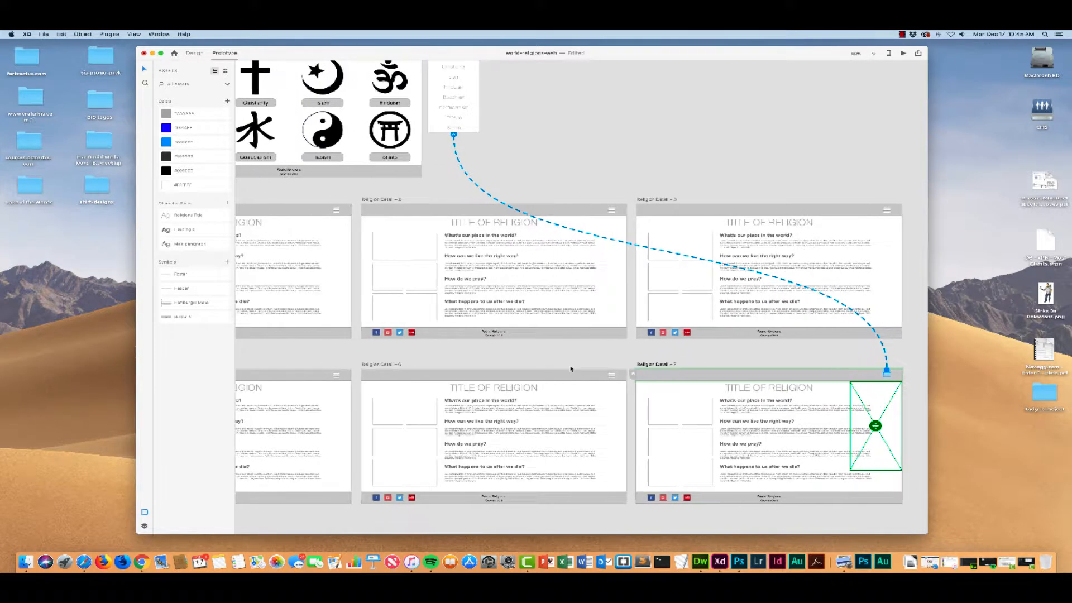
click(629, 379)
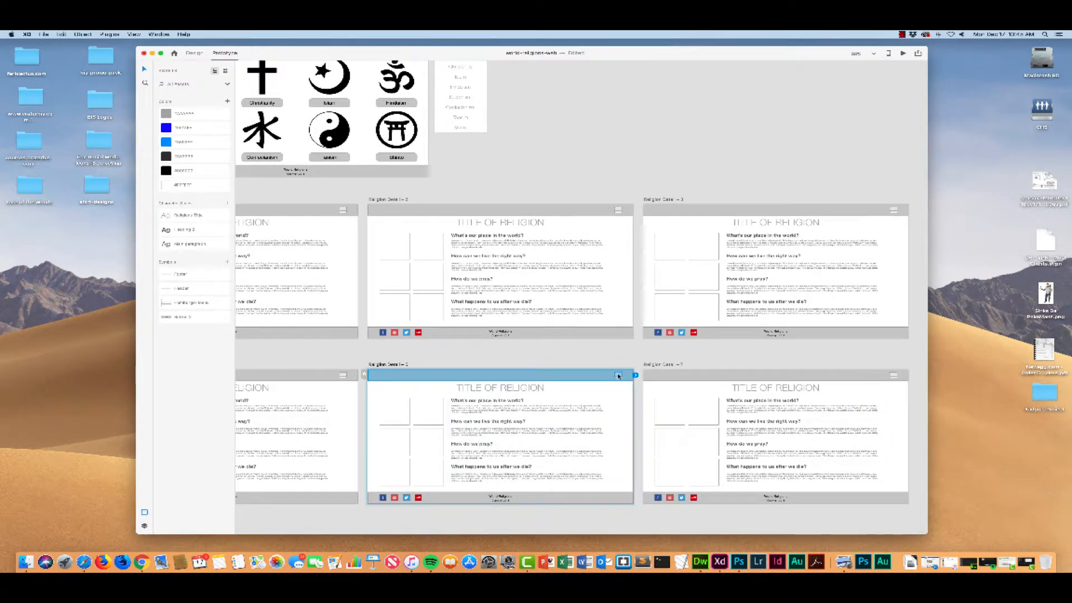
drag(624, 376, 488, 115)
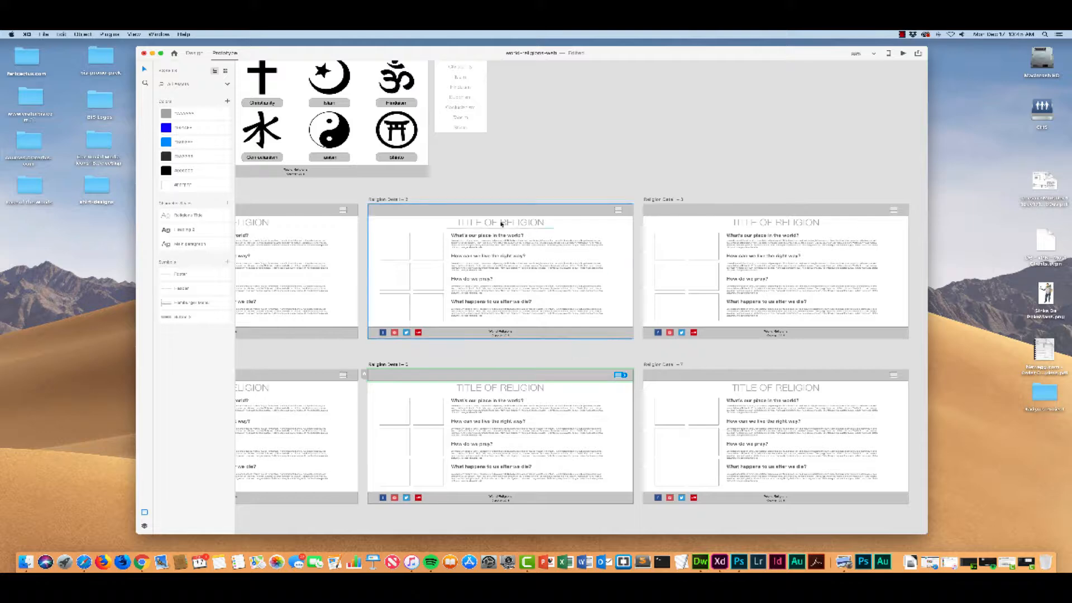
drag(624, 375, 459, 95)
drag(501, 414, 608, 426)
Step: Link the Religion Detail – 5 hamburger icon to the Drop Down Nav and place the overlay below the header at the artboard's right edge
scroll(581, 402, left, 8)
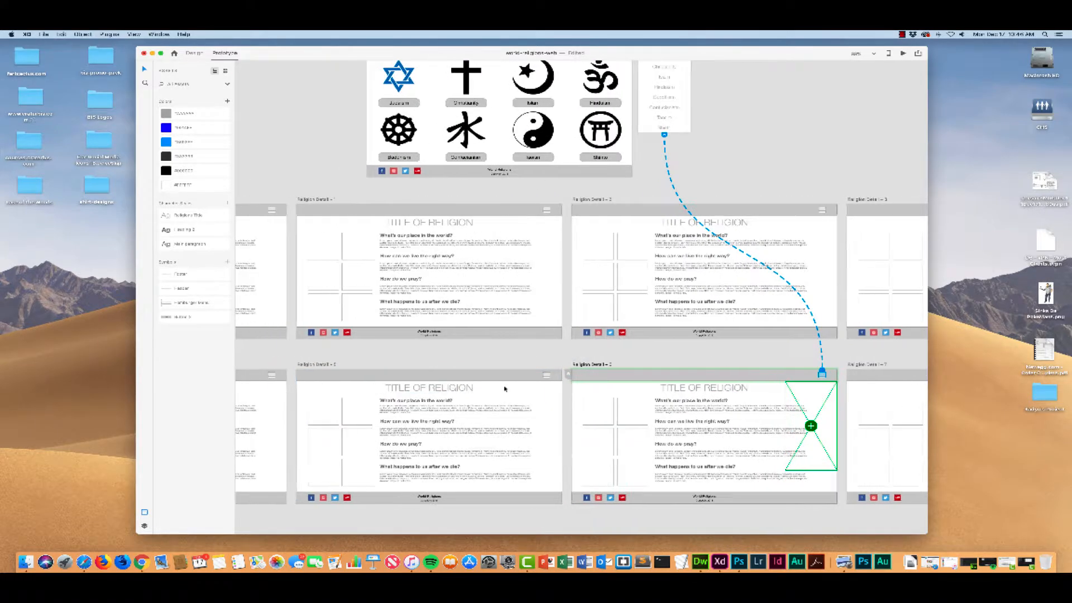
click(548, 376)
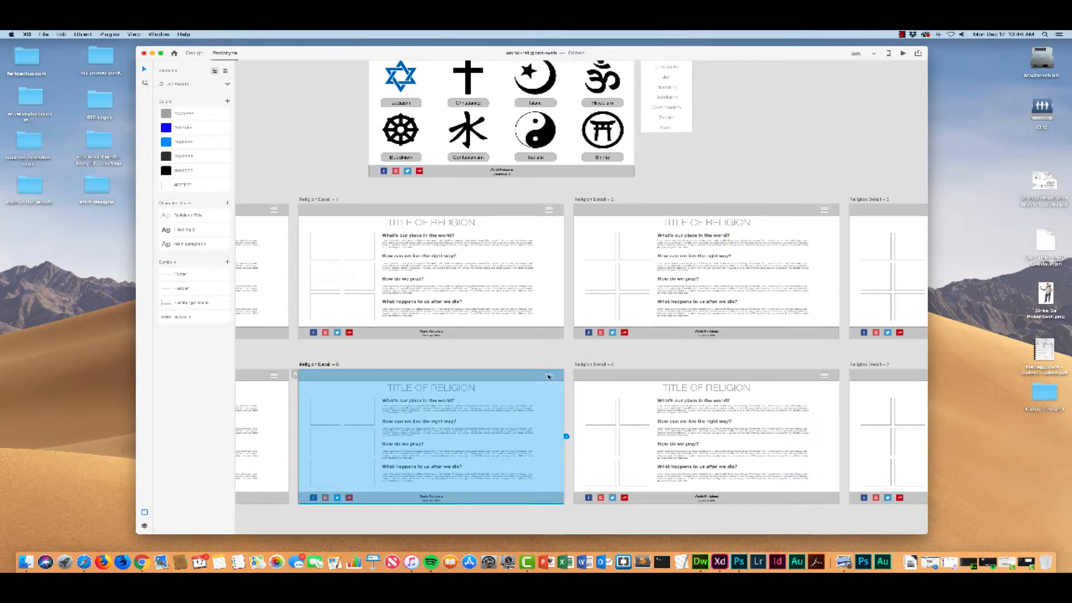
click(549, 376)
click(547, 377)
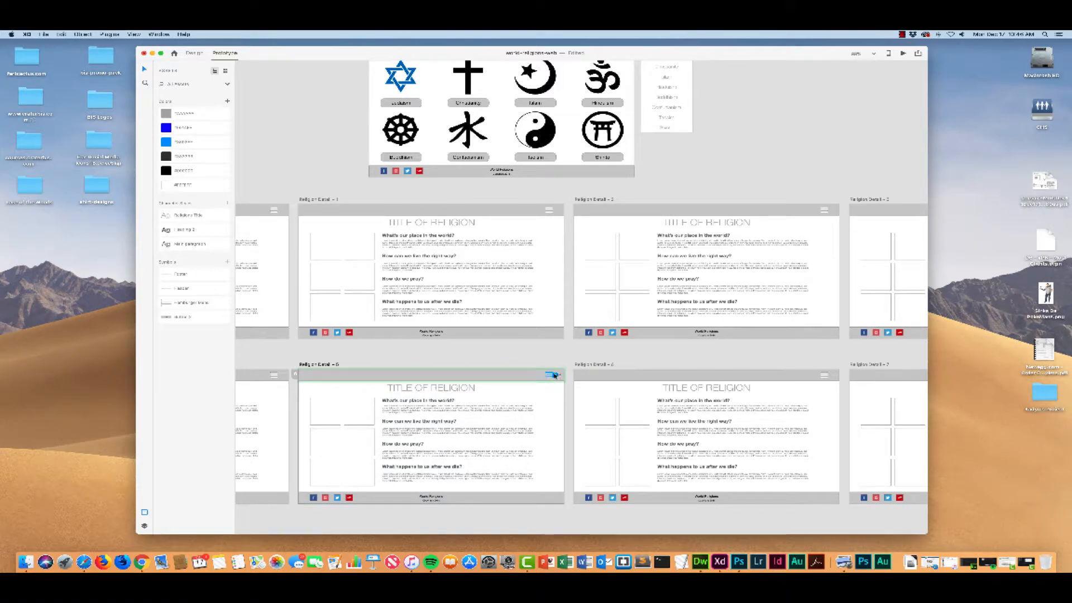
drag(554, 375, 659, 135)
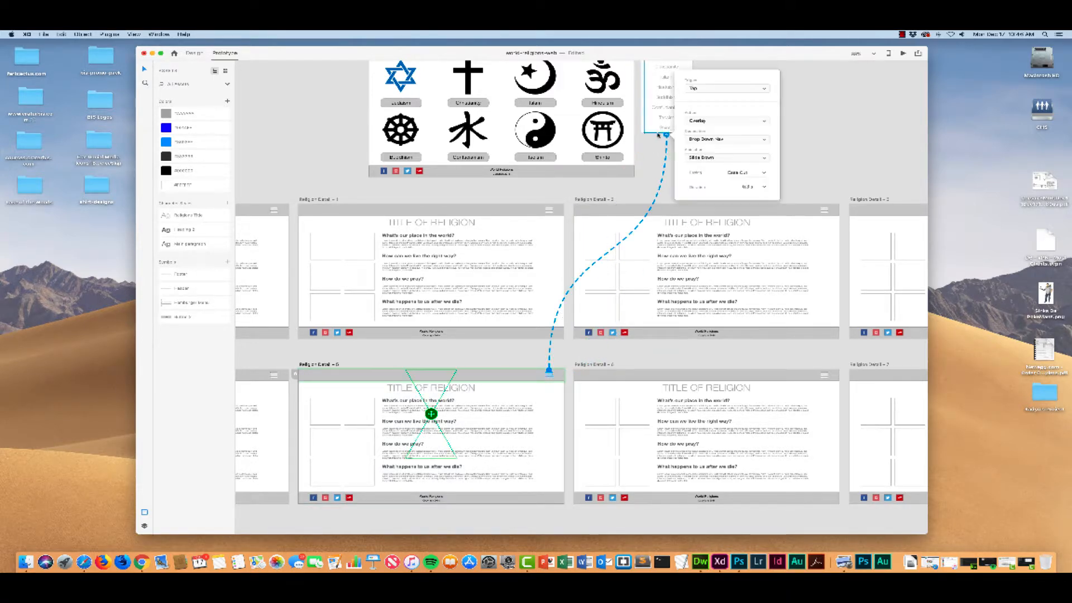
drag(431, 413, 542, 426)
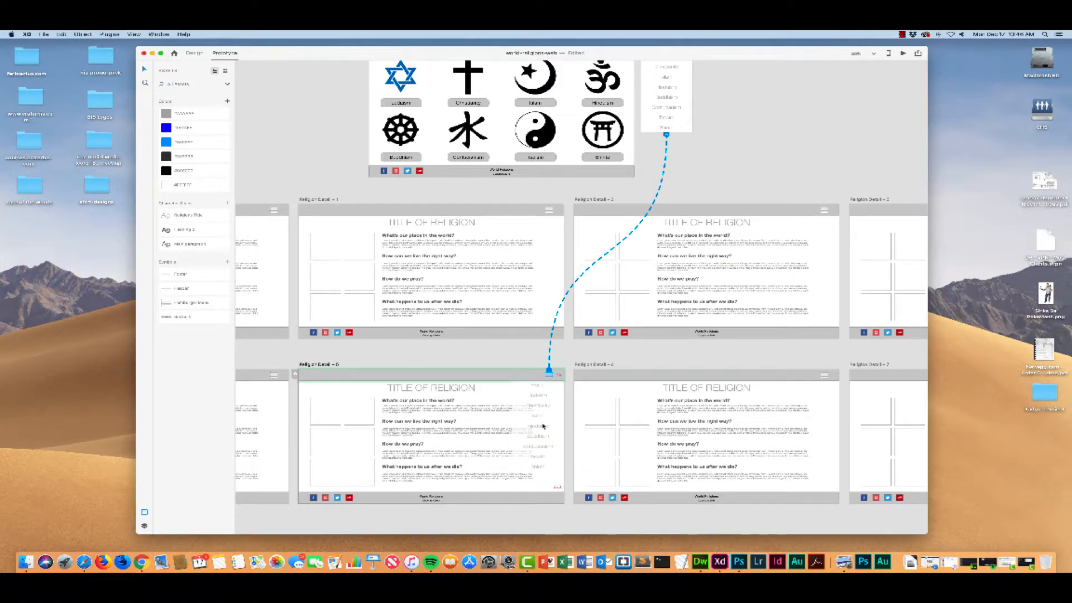
drag(543, 426, 544, 426)
Step: Link the Religion Detail – 4 hamburger icon to the Drop Down Nav and place the overlay below the header at the artboard's right edge
scroll(492, 414, left, 5)
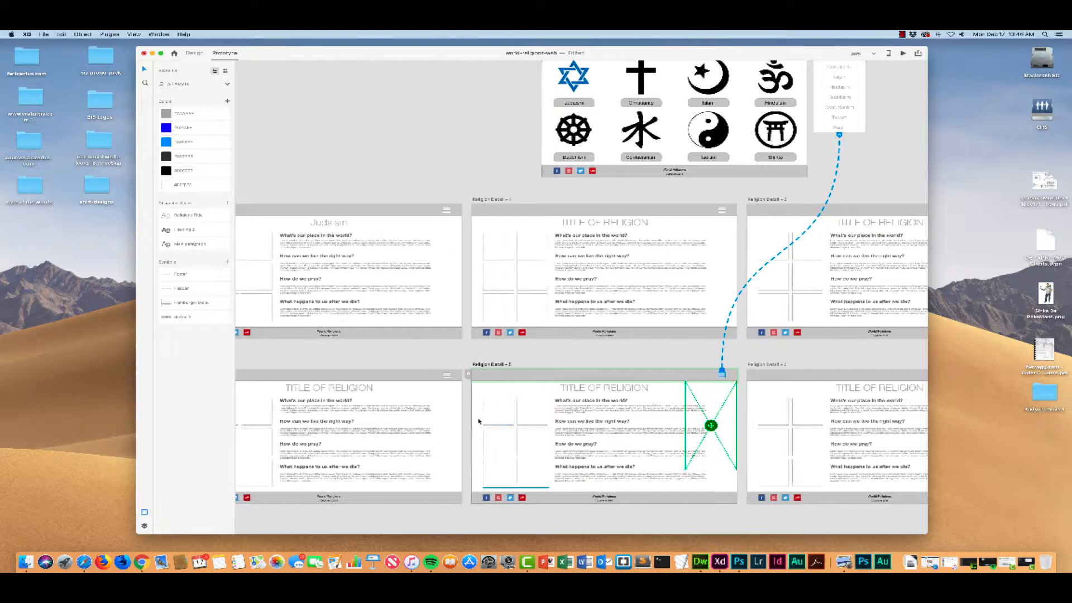
click(450, 379)
drag(464, 375, 839, 132)
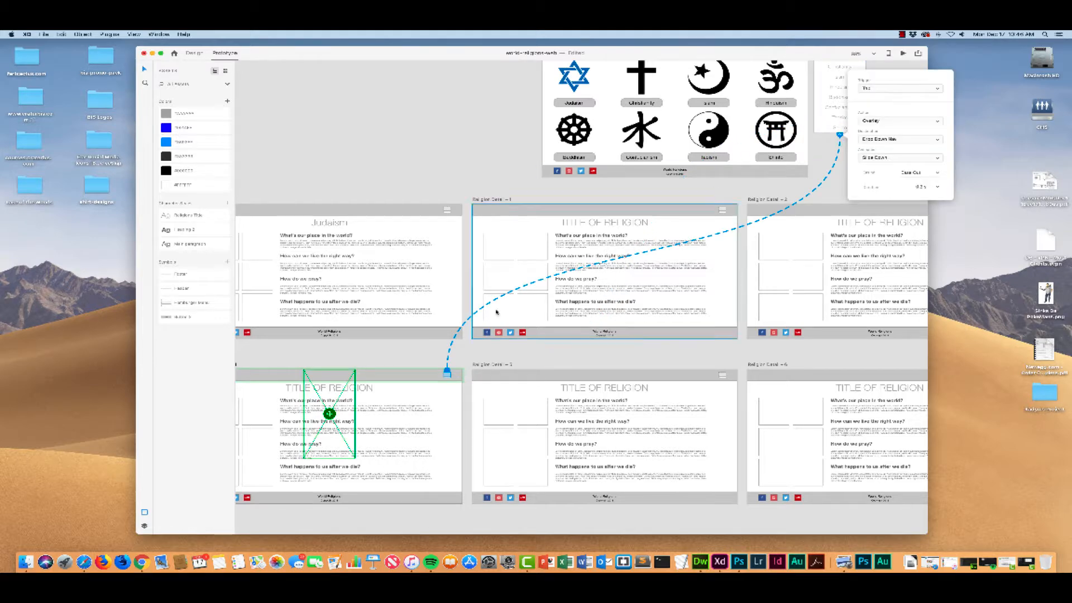
click(329, 414)
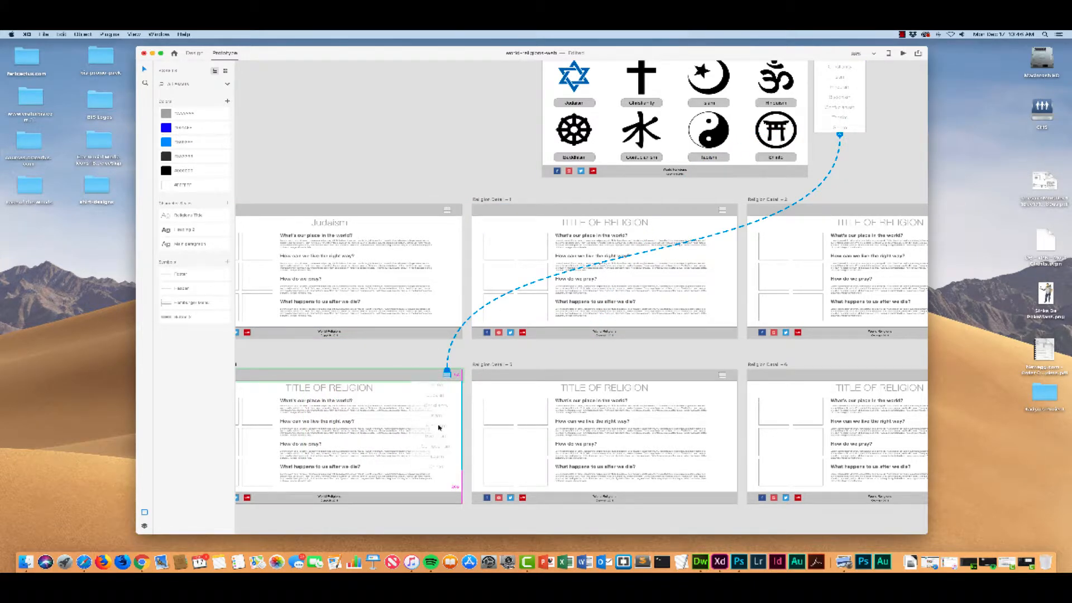
mouse_move(437, 426)
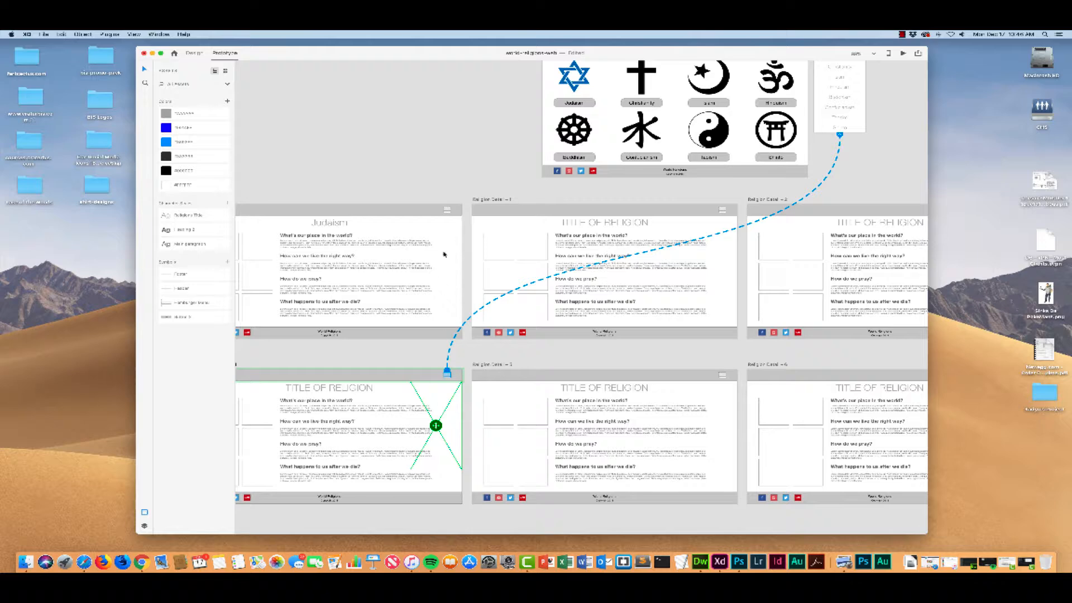
Step: Select the Judaism page's hamburger icon and align its Drop Down Nav overlay just below the header at the artboard's right edge
click(447, 211)
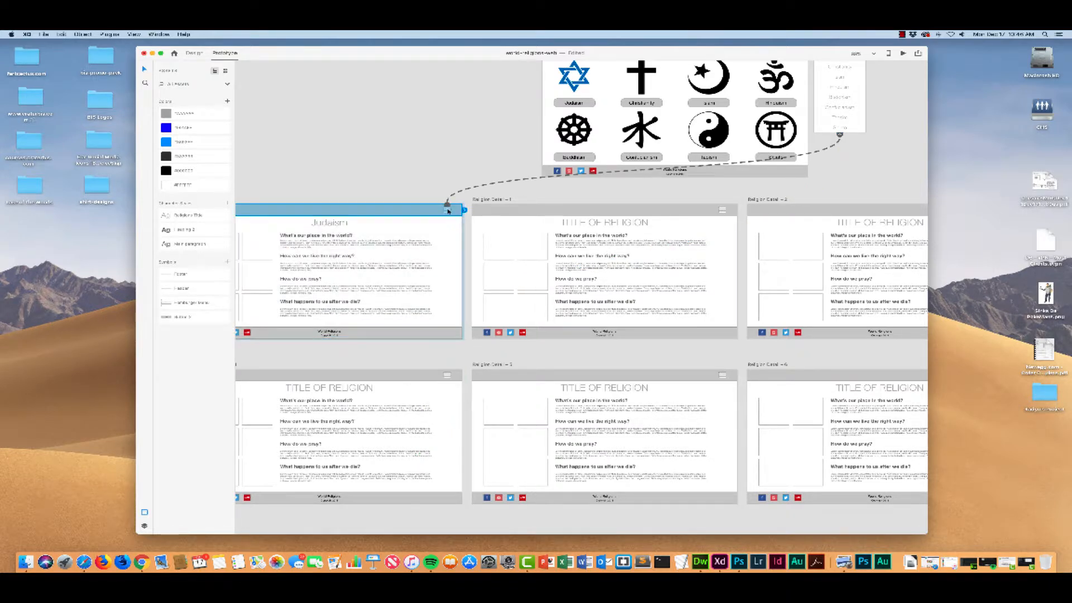
double_click(448, 211)
drag(437, 260, 436, 261)
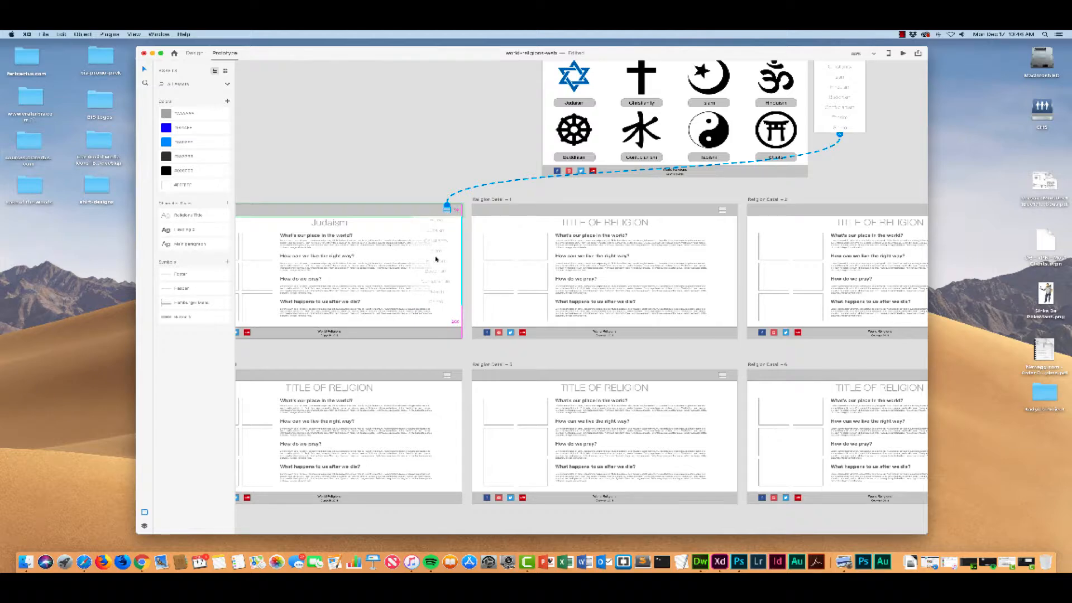
drag(437, 259, 437, 260)
Step: Link the Christianity item in the Drop Down Nav to Religion Detail – 1 with the Transition action and change its animation from Slide Down
scroll(804, 189, right, 5)
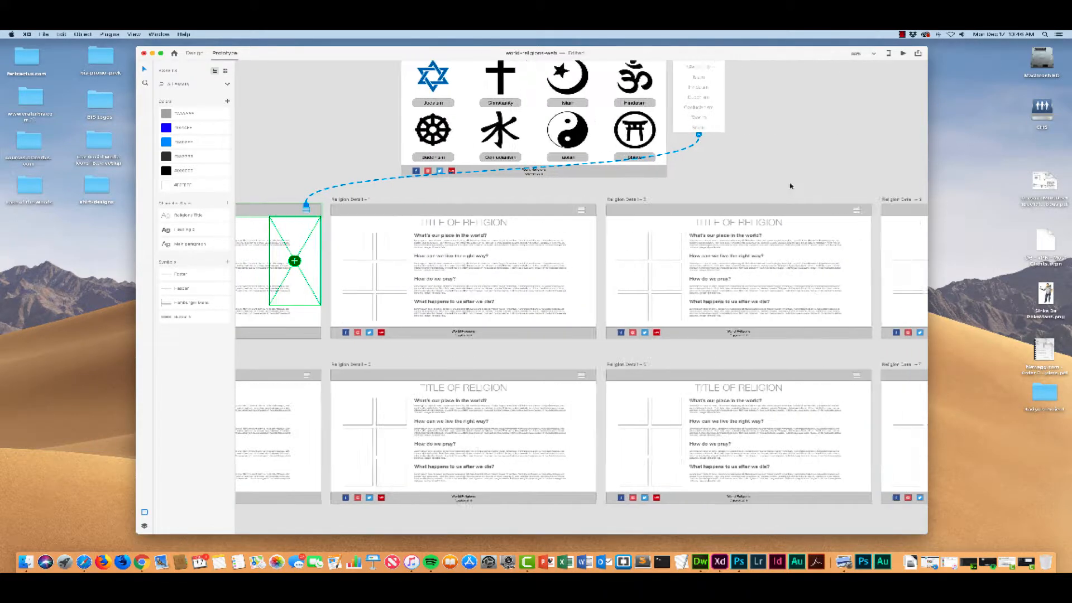
scroll(793, 187, up, 3)
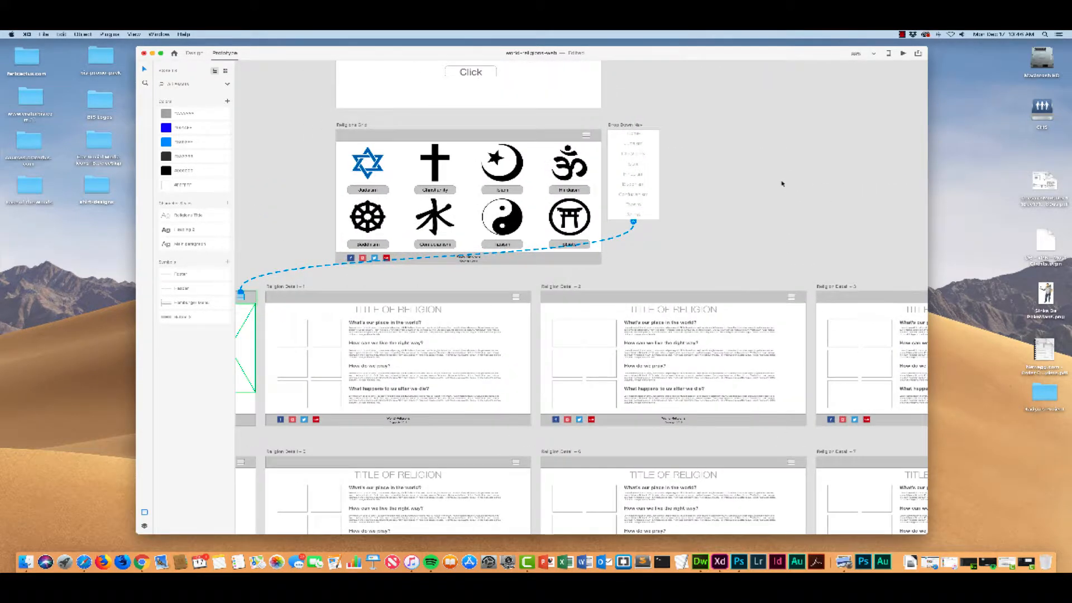
click(643, 167)
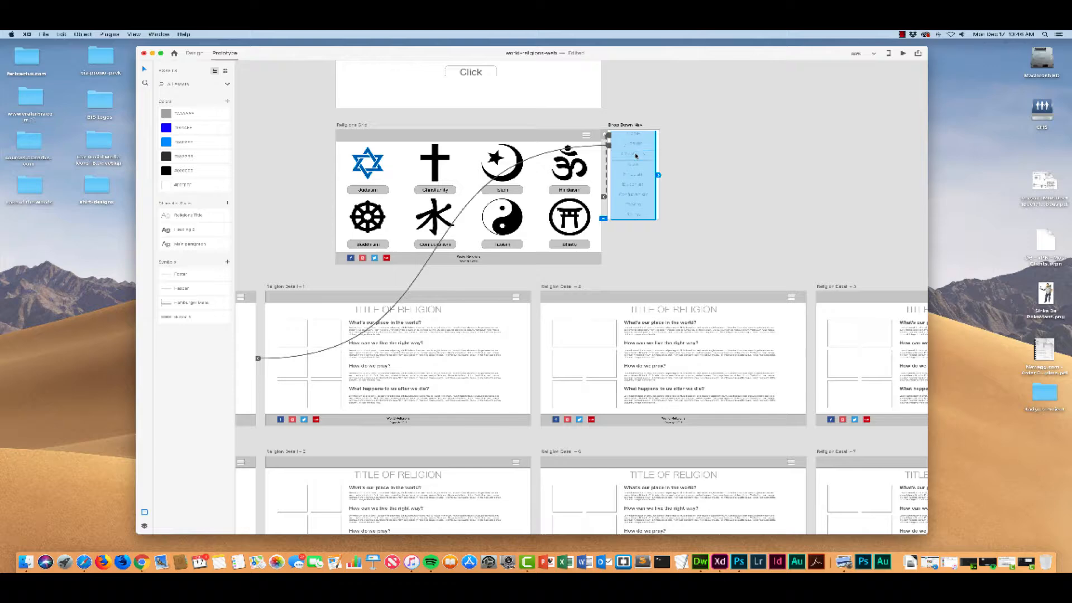
scroll(634, 157, left, 3)
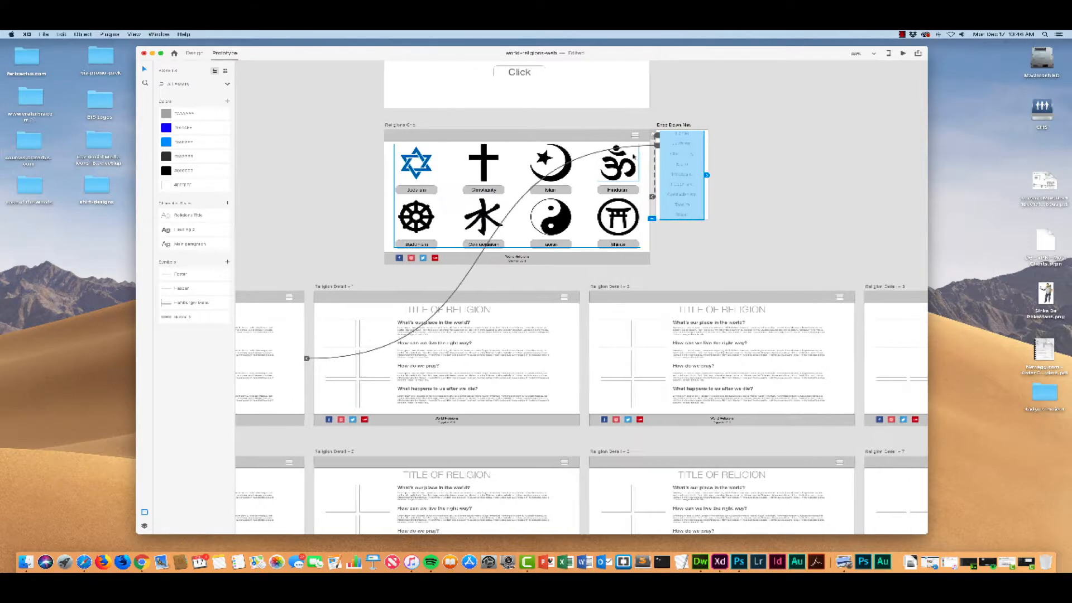
click(684, 154)
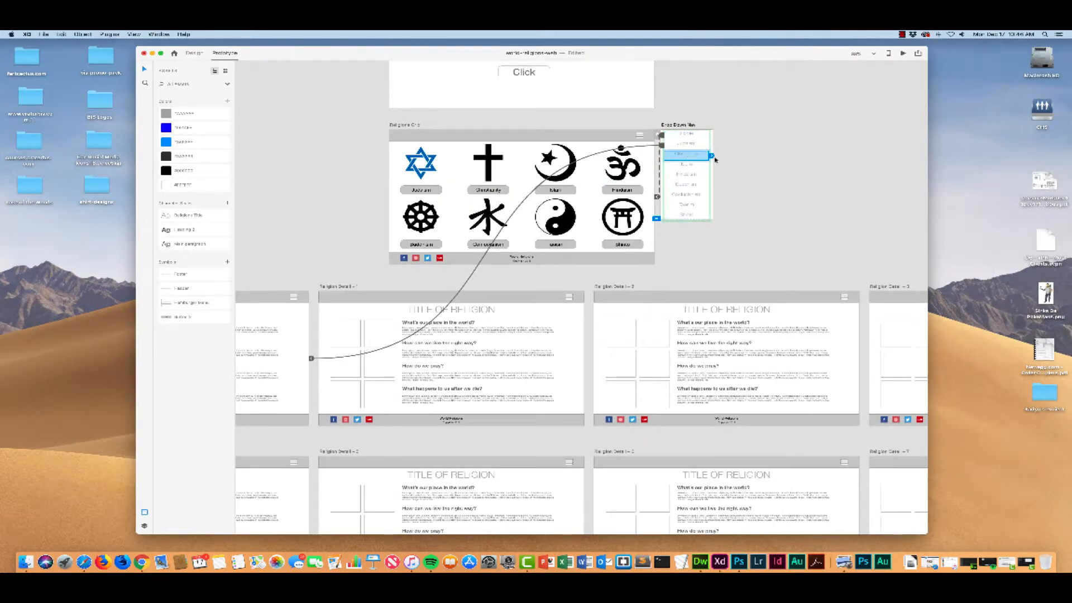
drag(686, 247, 581, 318)
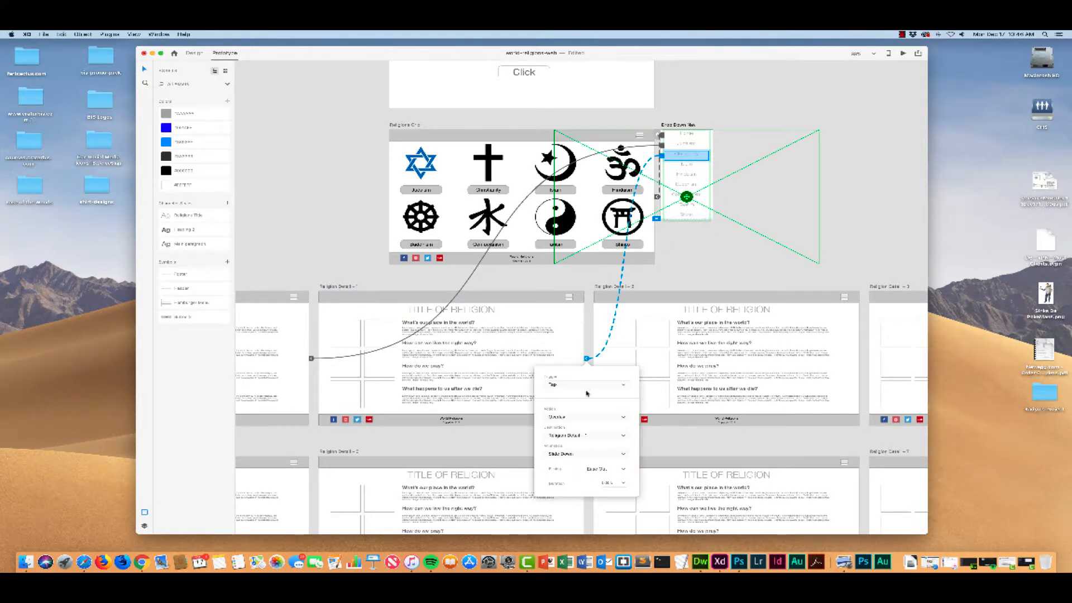
click(583, 415)
click(569, 407)
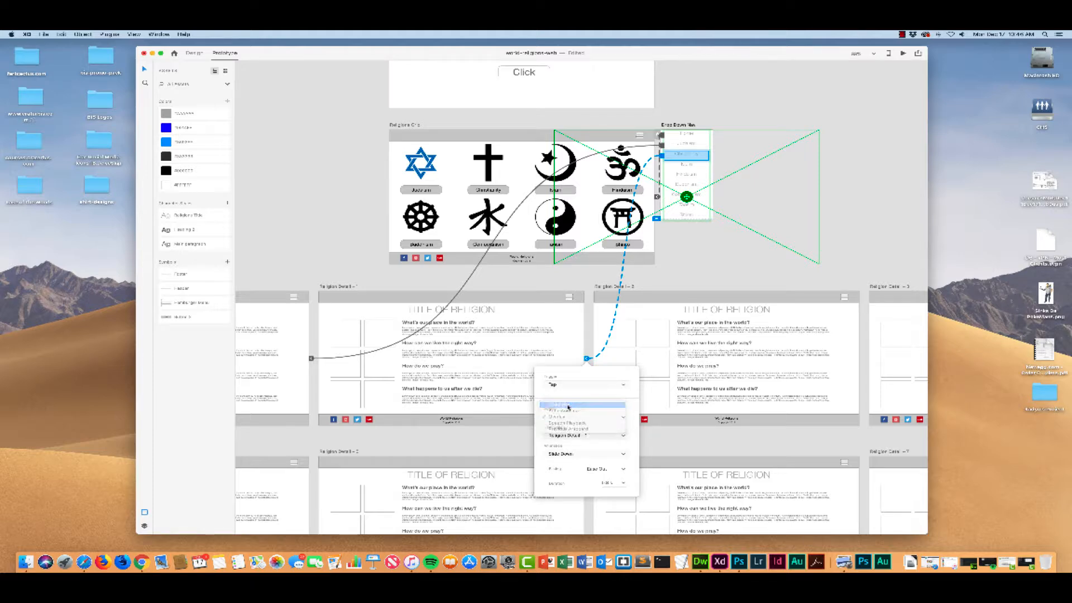
click(572, 455)
click(568, 423)
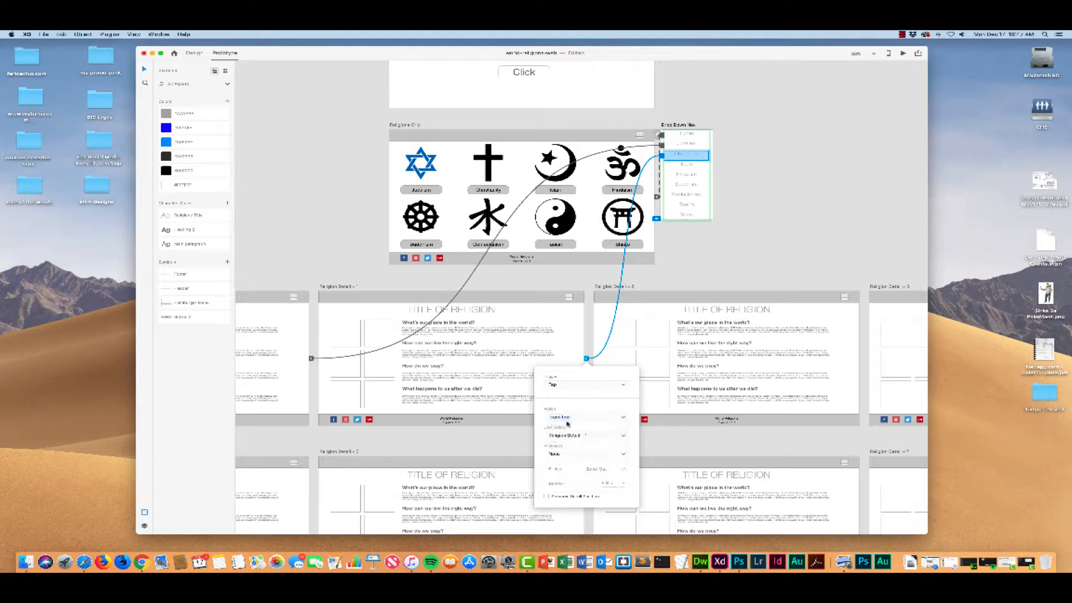
scroll(712, 276, right, 5)
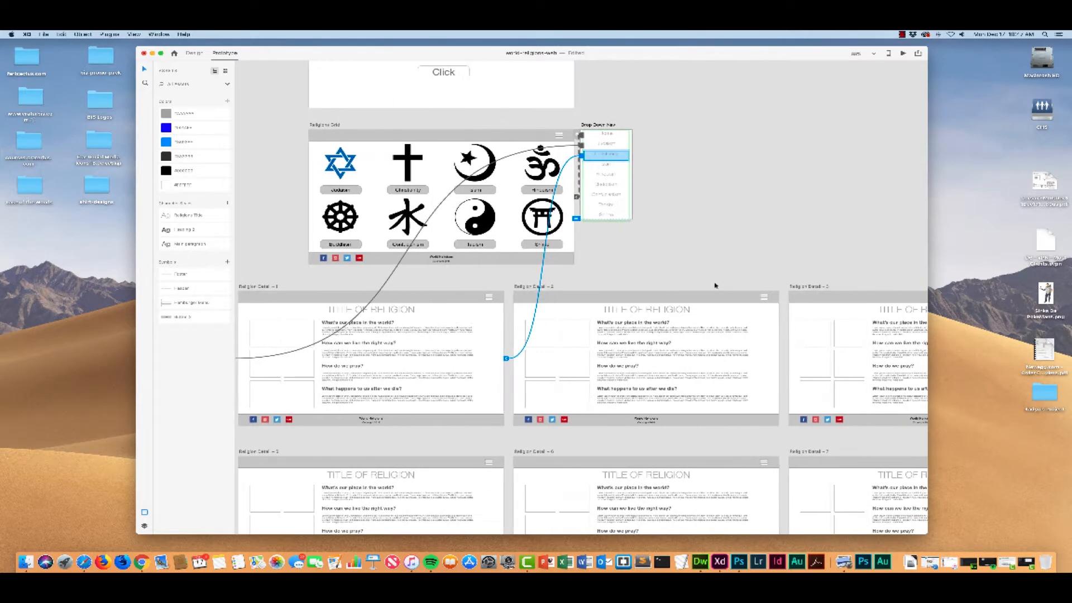
Step: Link the Drop Down Nav's Islam item to Religion Detail – 2 and its Hinduism item to Religion Detail – 3
click(574, 166)
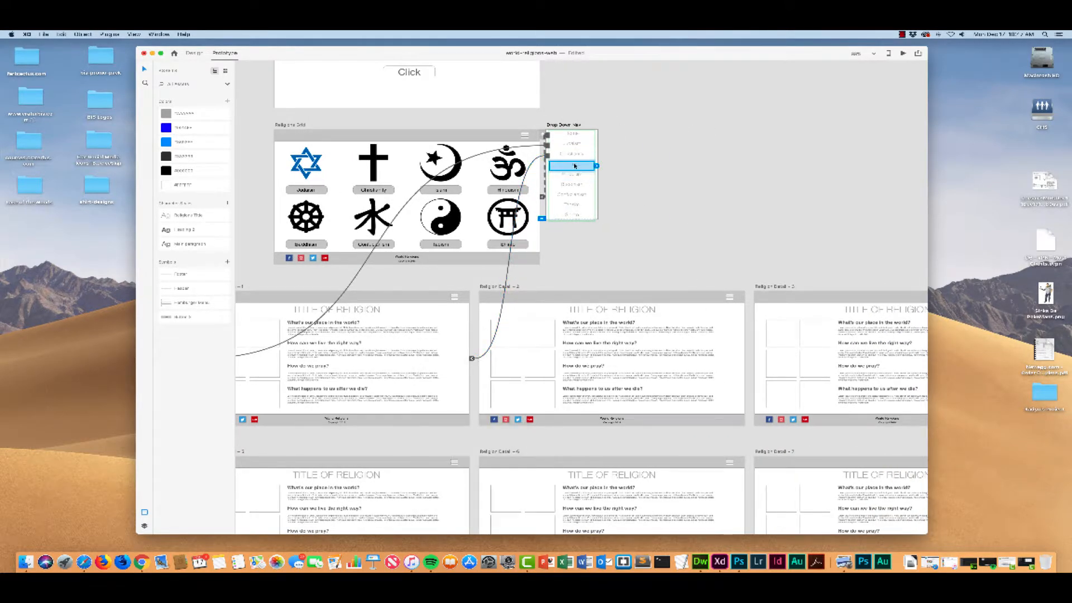
drag(597, 166, 612, 289)
scroll(633, 176, down, 1)
click(581, 159)
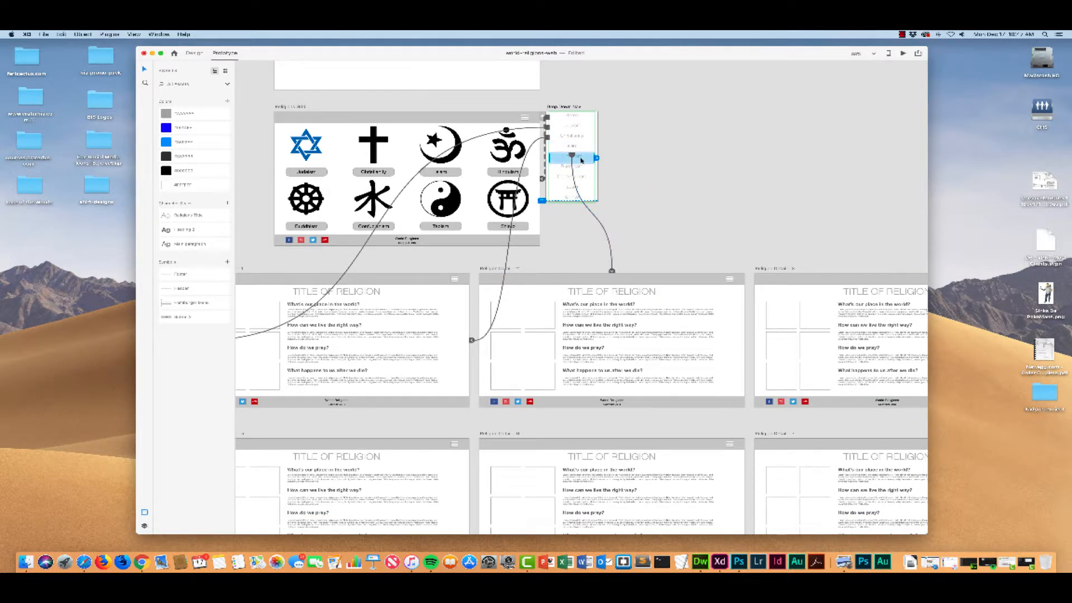
drag(596, 159, 773, 274)
Step: Link the Drop Down Nav's Buddhism item to the Religion Detail – 4 artboard
scroll(653, 179, down, 3)
click(593, 118)
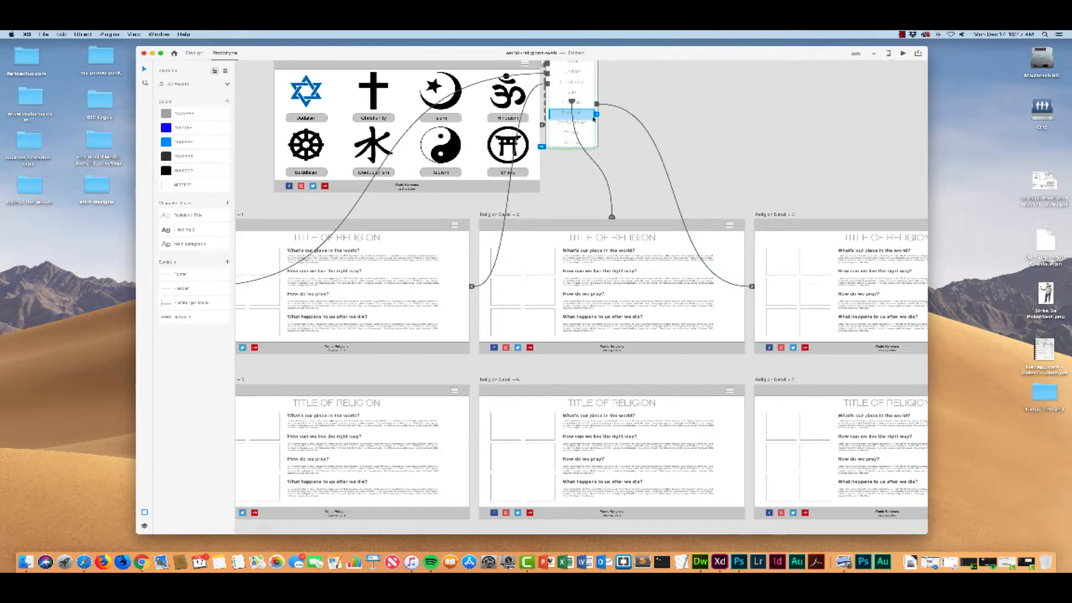
drag(597, 115, 393, 360)
key(super+minus)
click(562, 156)
scroll(446, 232, left, 3)
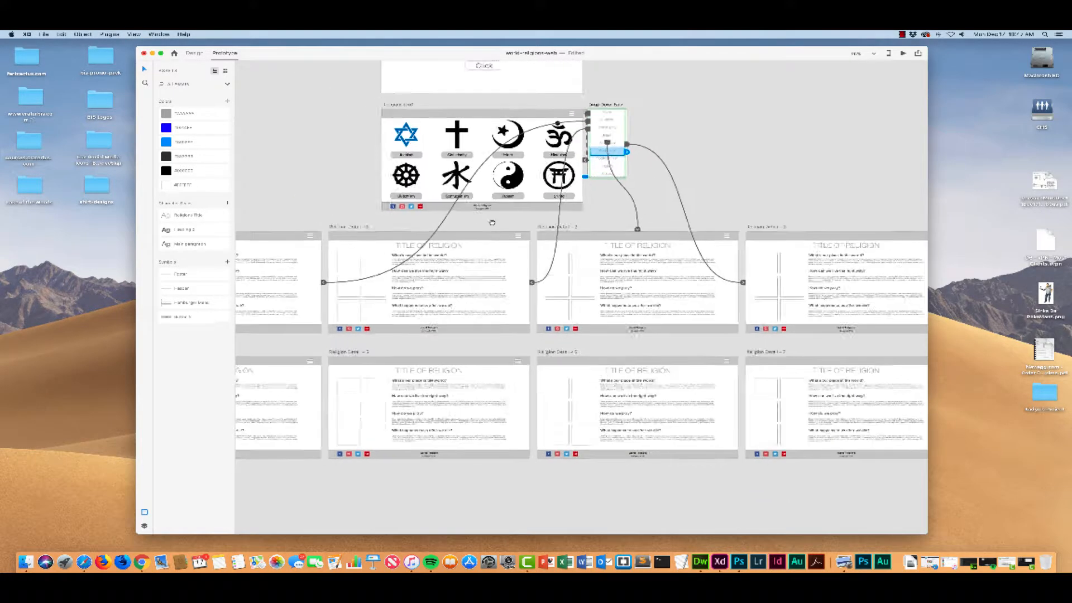
drag(652, 148, 335, 394)
Step: Link the Drop Down Nav's Confucianism, Taoism and Shinto items to Religion Detail – 5, 6 and 7 respectively
click(633, 155)
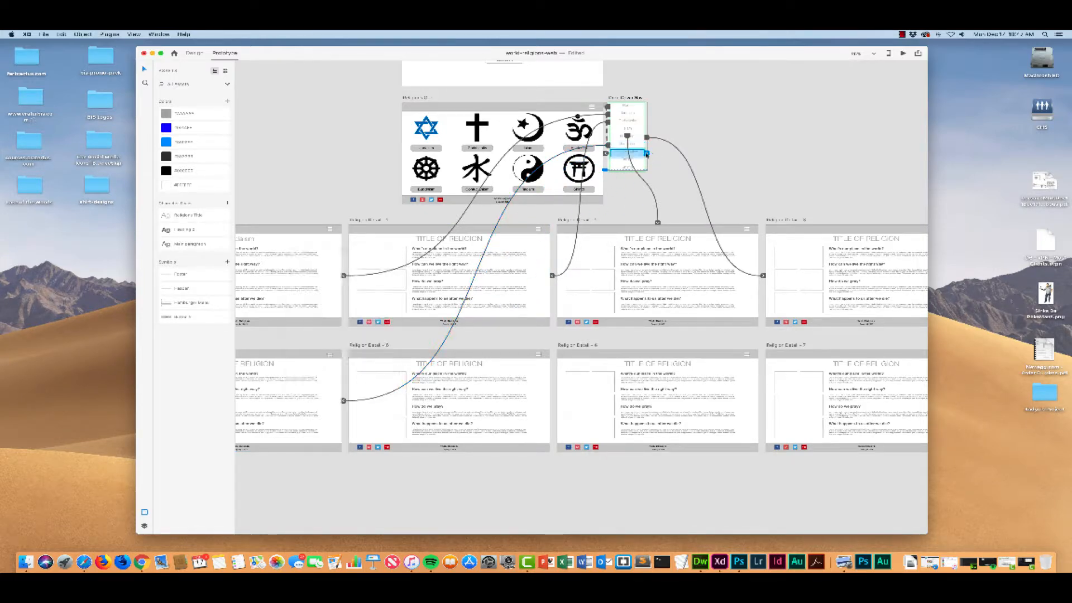
drag(648, 155, 561, 366)
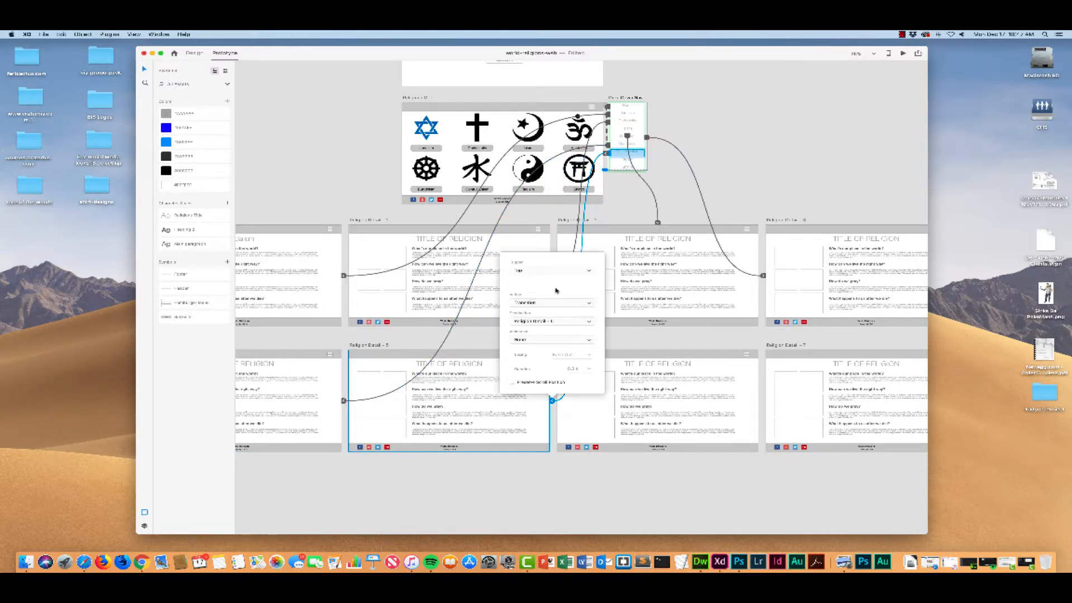
click(631, 162)
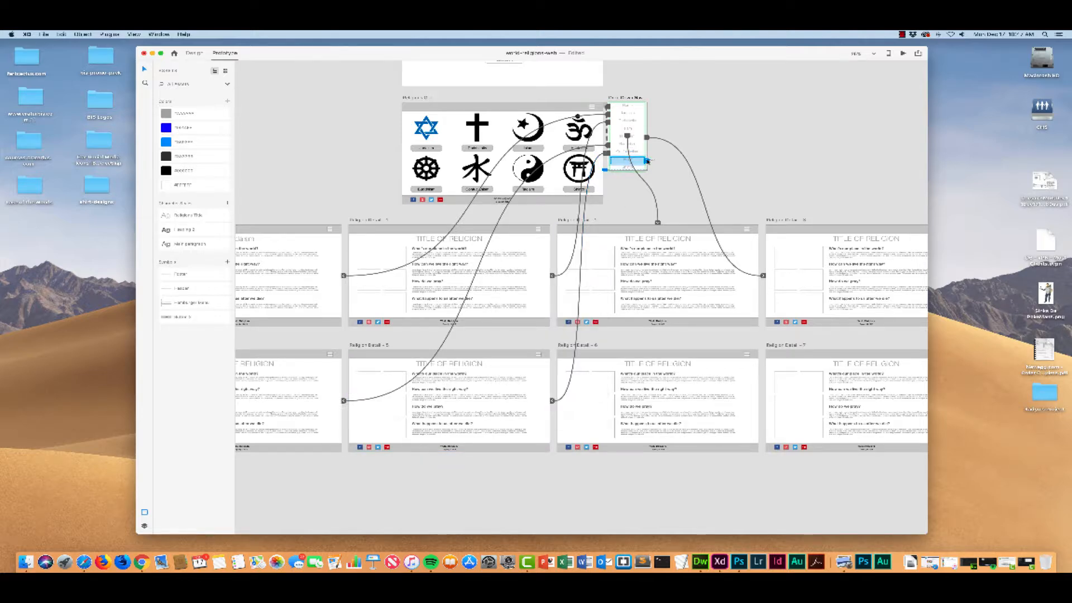
drag(648, 162, 659, 385)
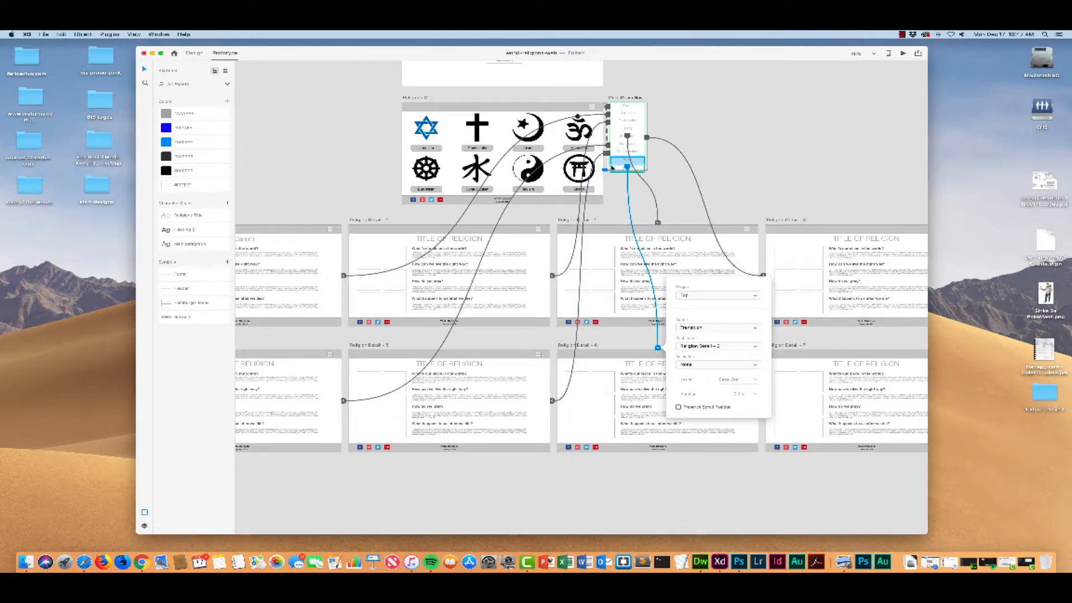
click(615, 168)
drag(648, 168, 790, 360)
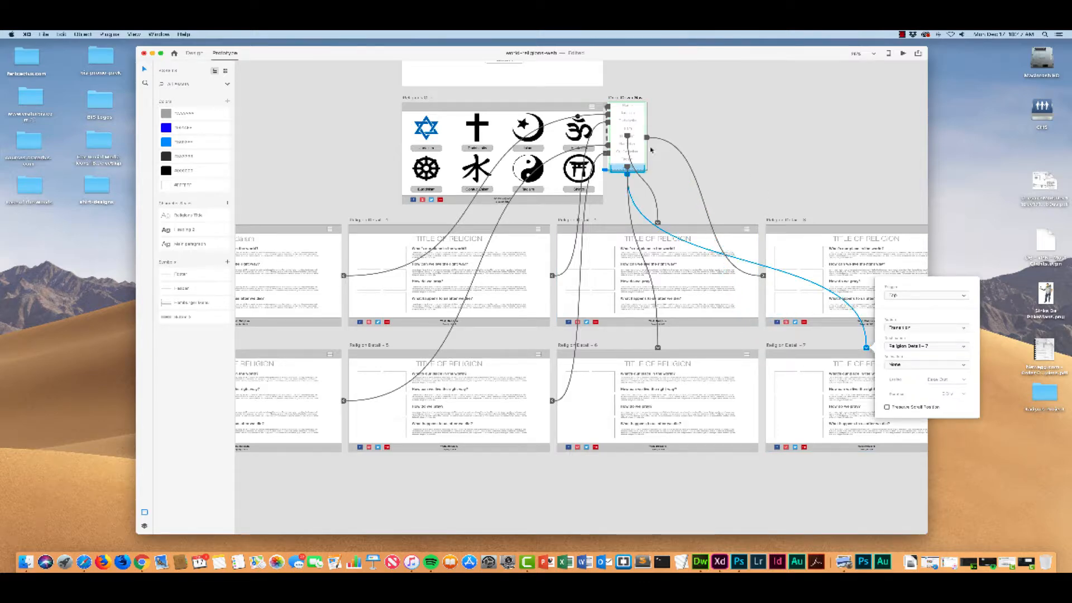
Step: Link the Religions Grid's Christianity, Islam and Hinduism buttons to Religion Detail – 1, 2 and 3 respectively
click(426, 134)
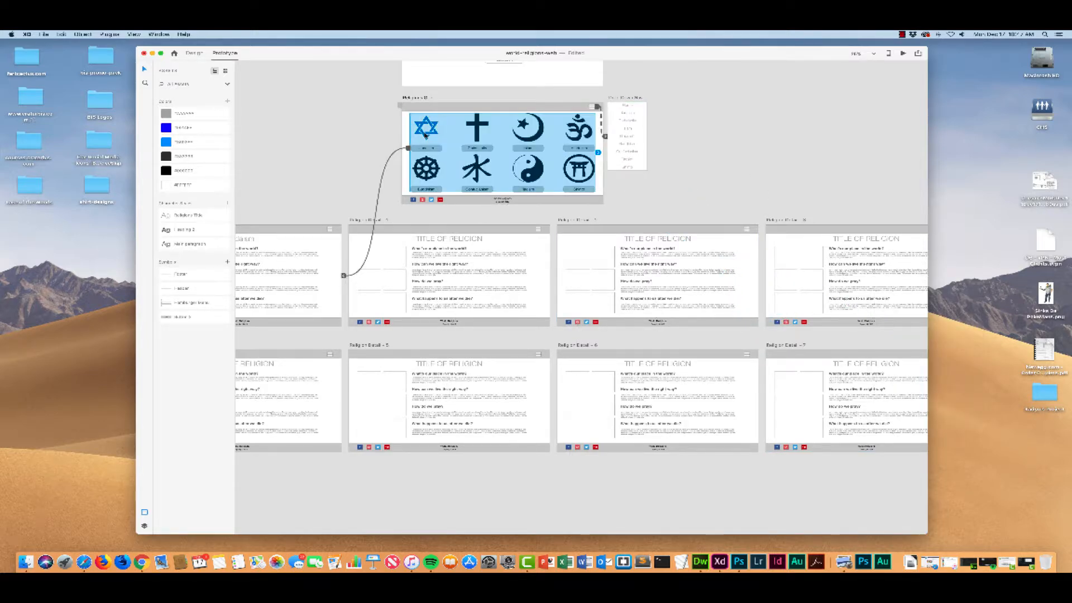
click(424, 150)
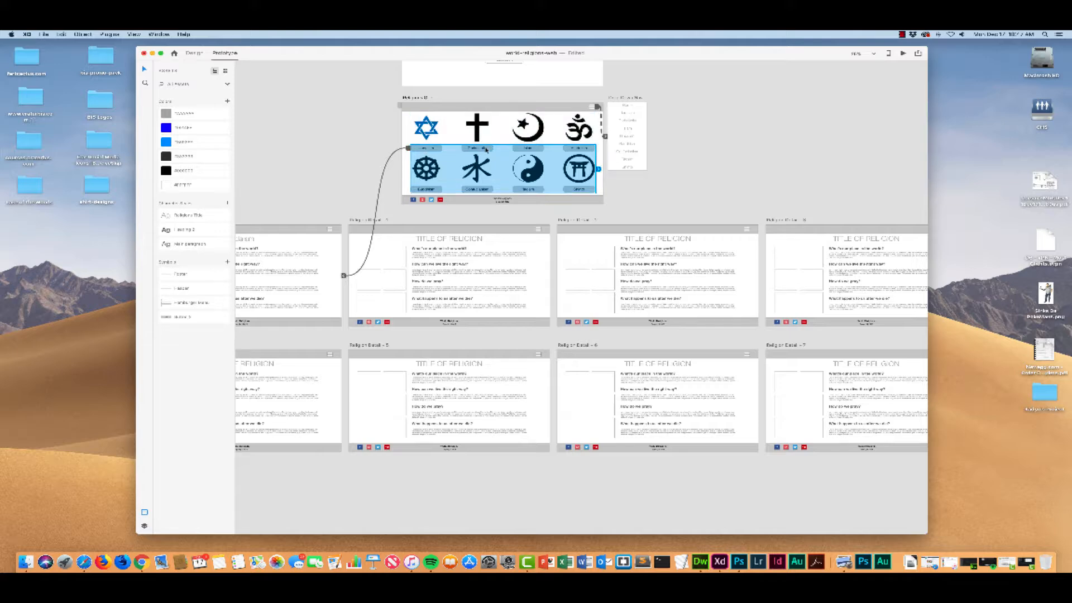
double_click(486, 149)
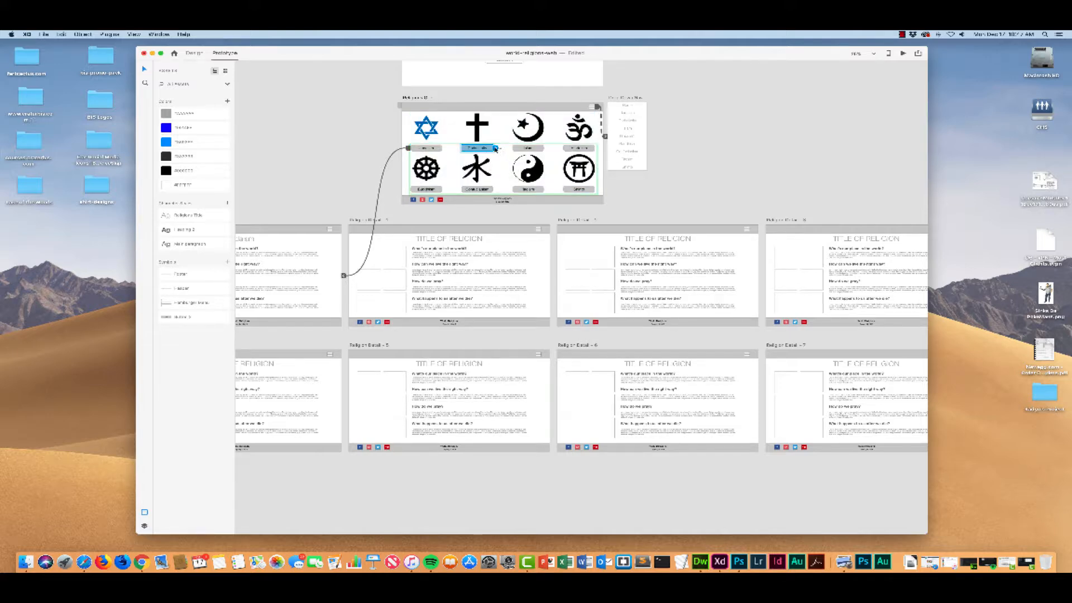
drag(496, 149, 451, 223)
click(528, 148)
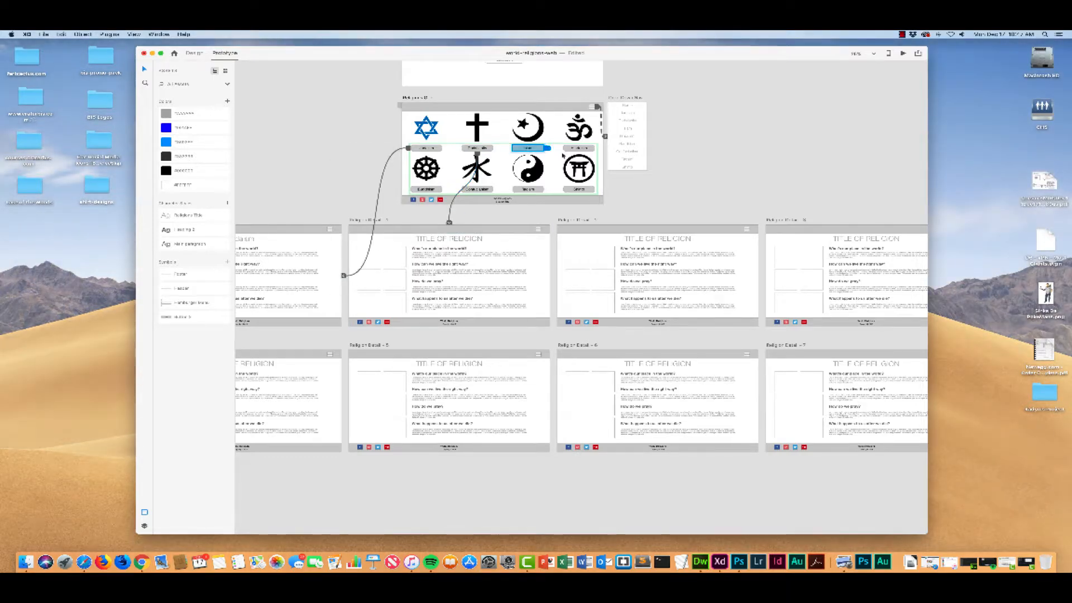
drag(548, 148, 597, 212)
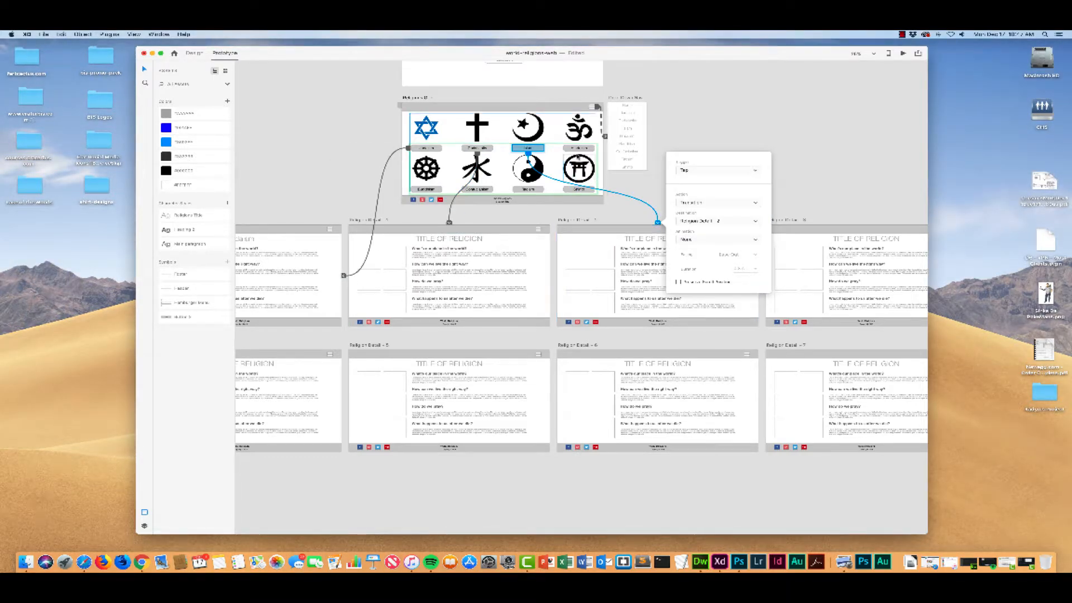
click(576, 147)
drag(597, 149, 819, 227)
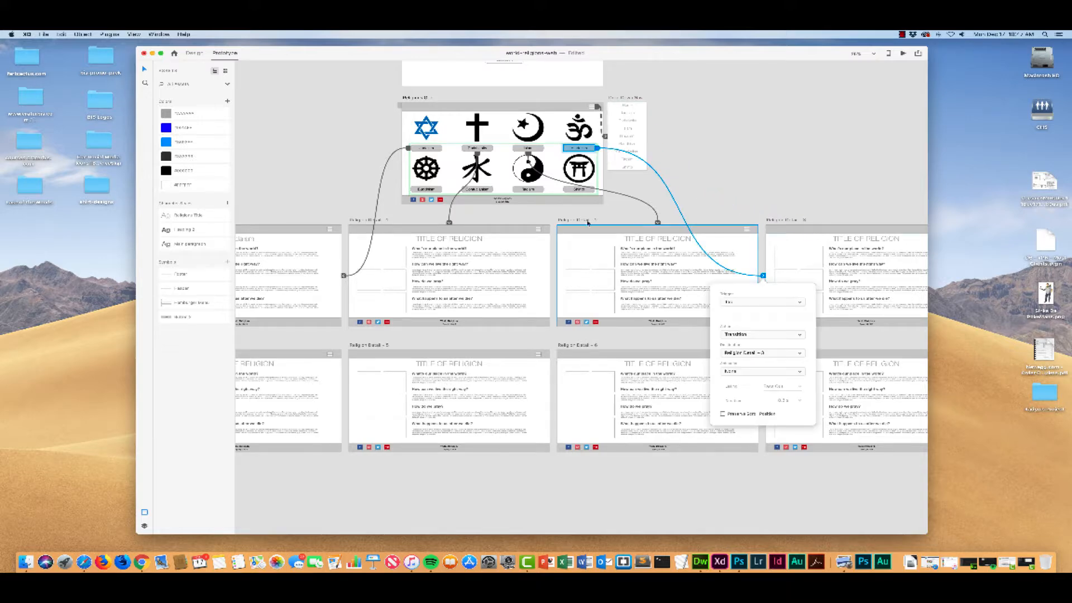
Step: Rename the Religion Detail – 1, 2 and 3 artboards as Christianity, Islam and Hinduism
click(369, 220)
double_click(369, 219)
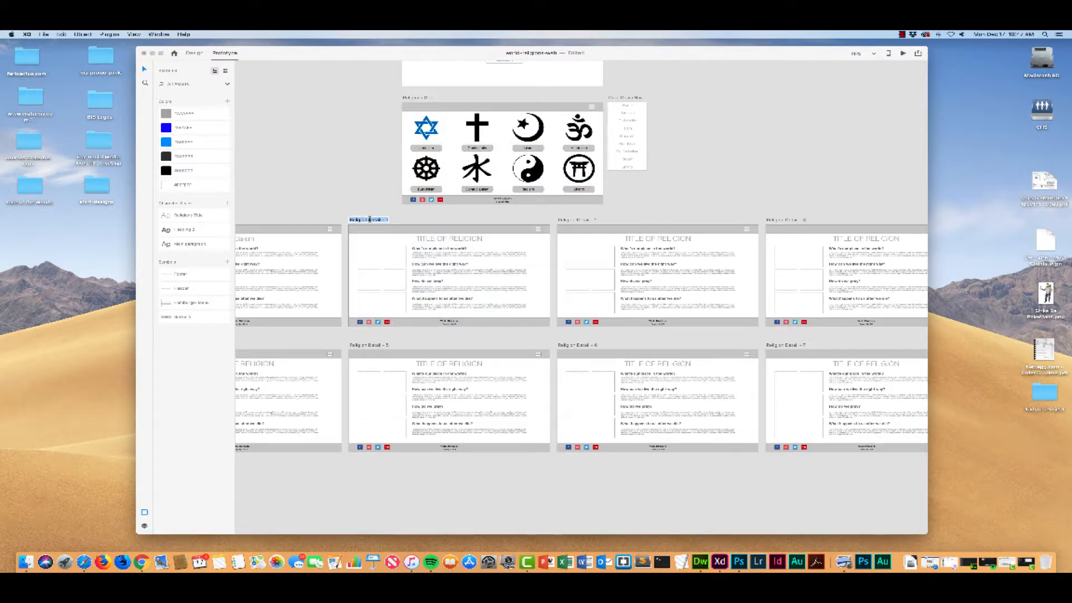
key(BackSpace)
key(Return)
double_click(586, 218)
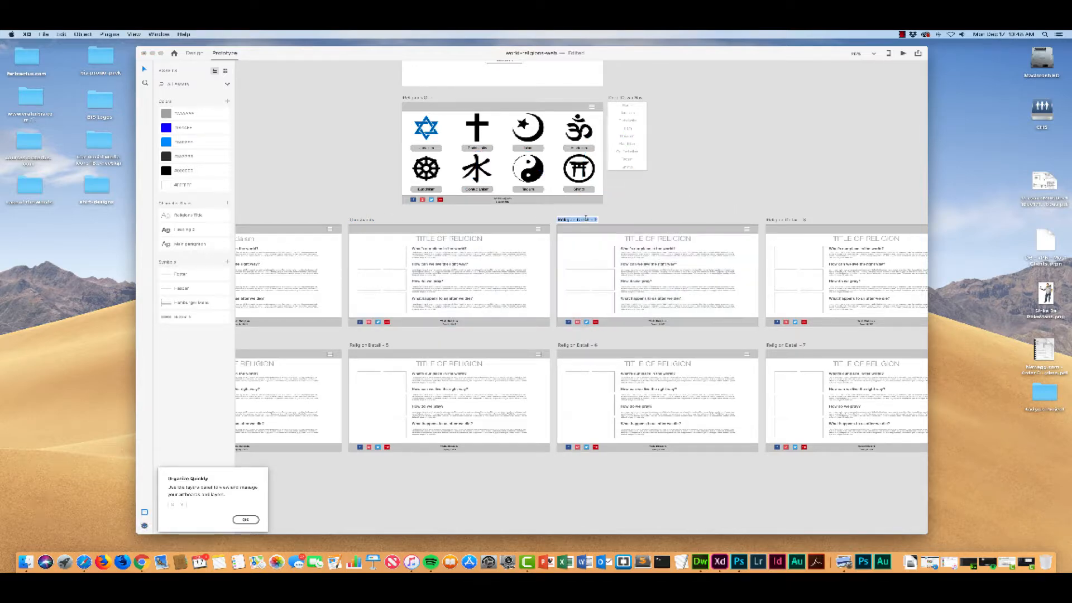
key(BackSpace)
key(Return)
double_click(776, 219)
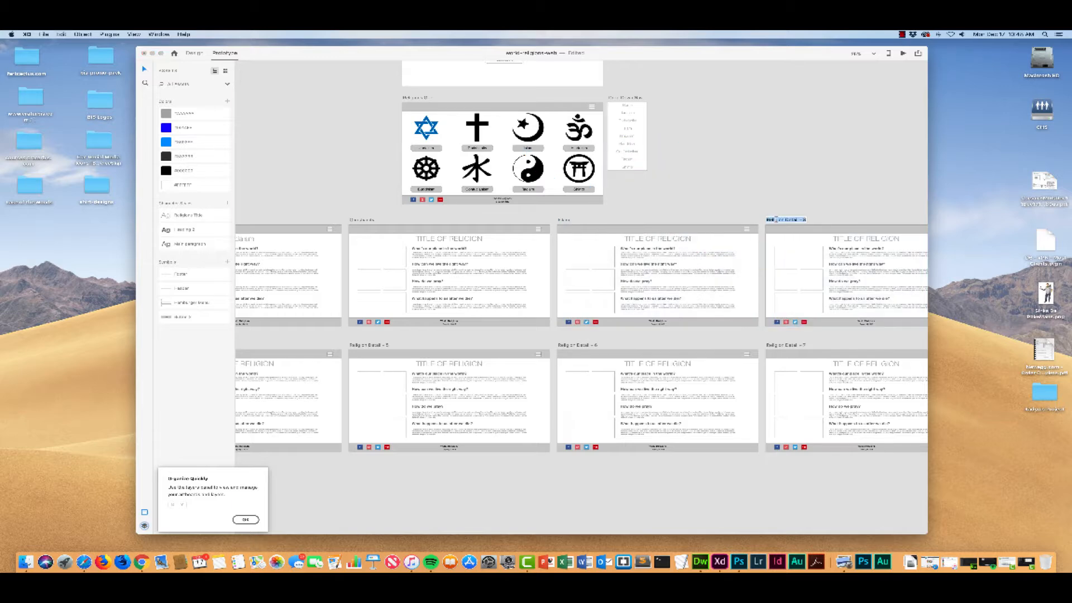
text(Hinduism)
key(Return)
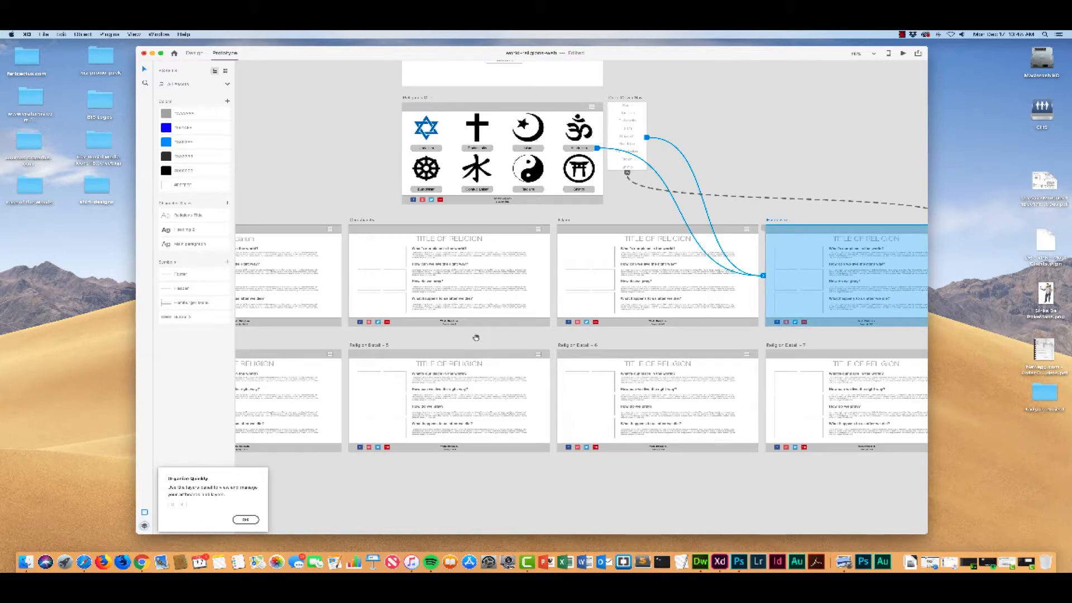
Step: Rename the Religion Detail – 4 artboard as Buddhism and Religion Detail – 5 as Confucianism
drag(476, 335, 588, 327)
scroll(589, 327, right, 1)
double_click(264, 335)
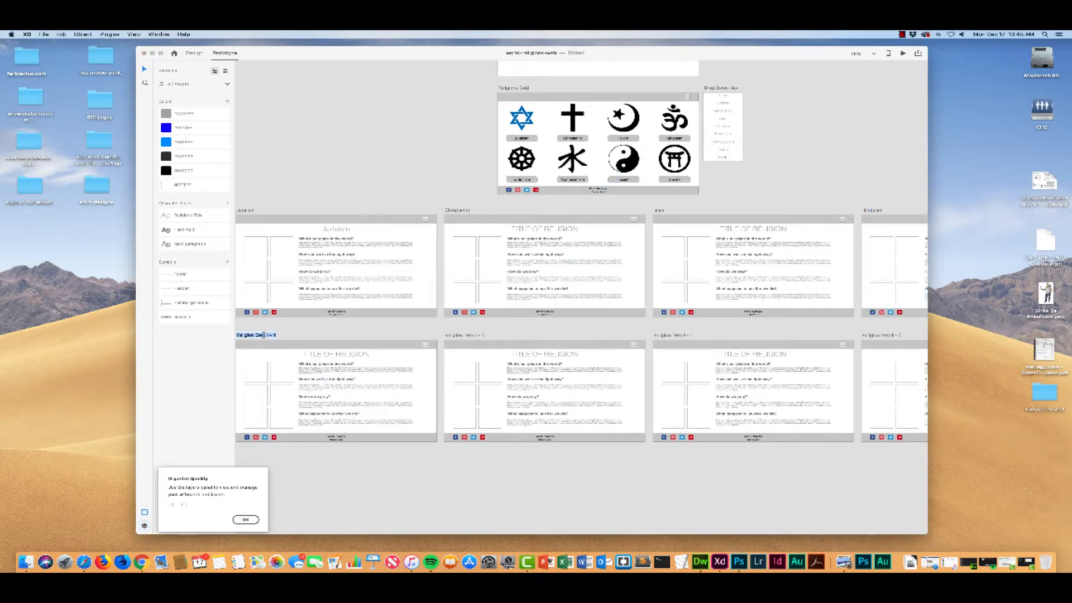
text(B)
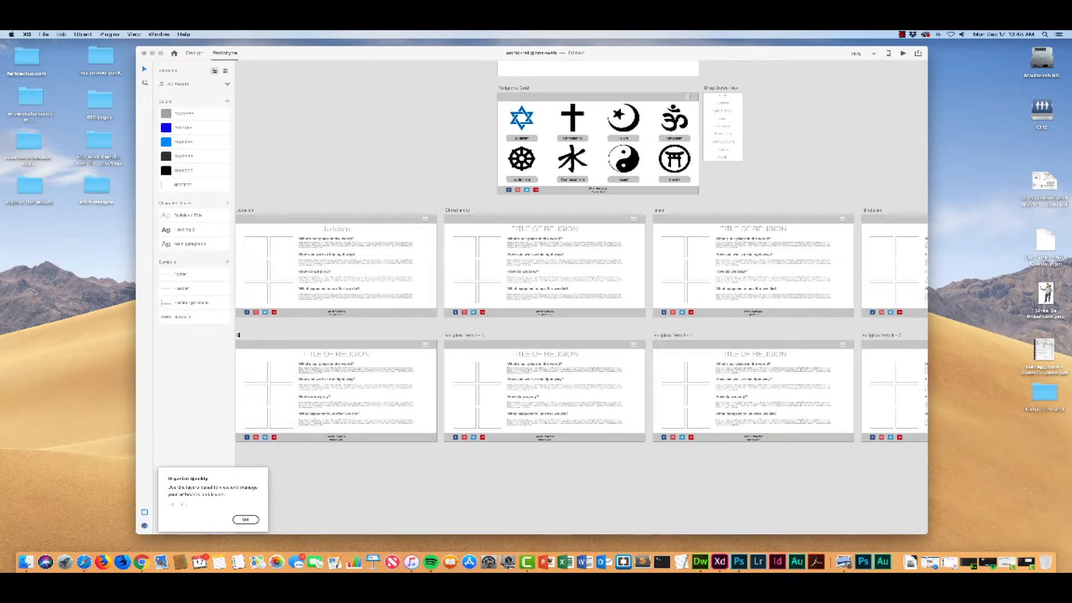
text(uddhism)
key(Return)
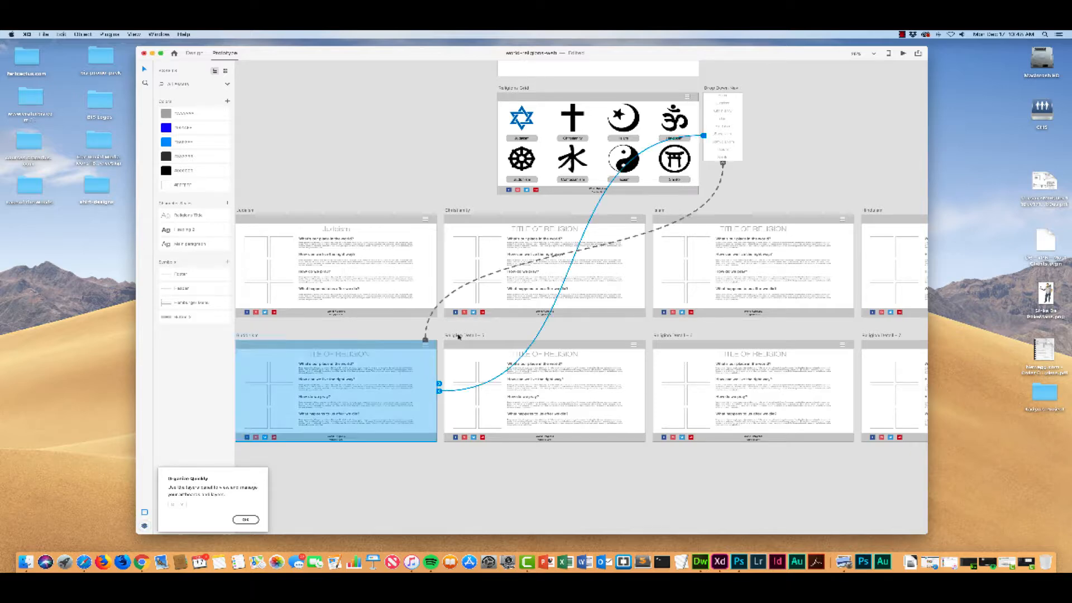
double_click(458, 335)
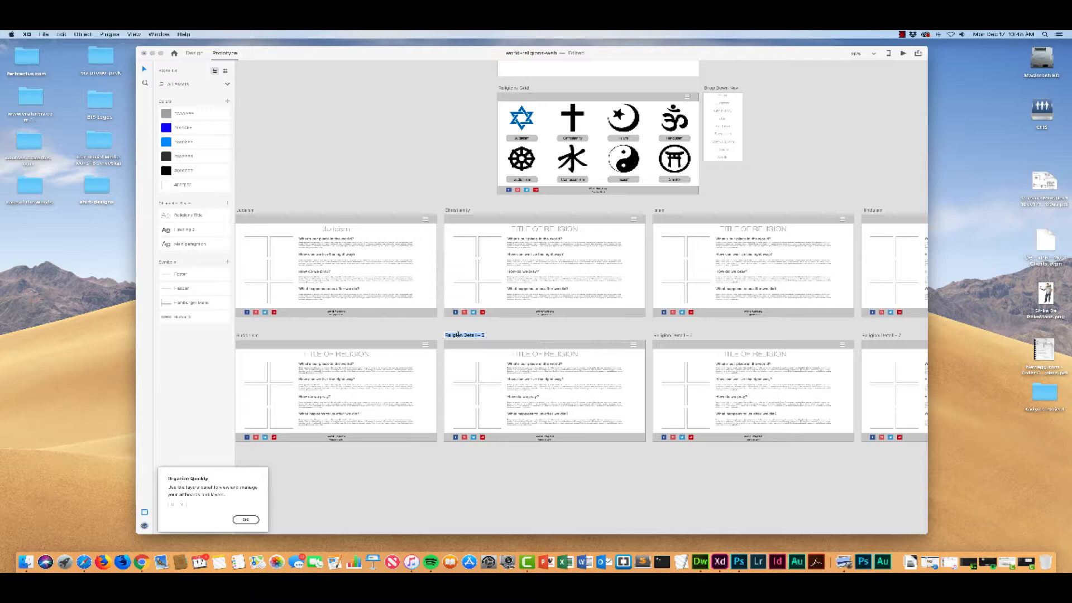
text(Confucianism)
Step: Rename the Religion Detail – 6 artboard as Taoism and Religion Detail – 7 as Shinto
click(674, 338)
double_click(673, 335)
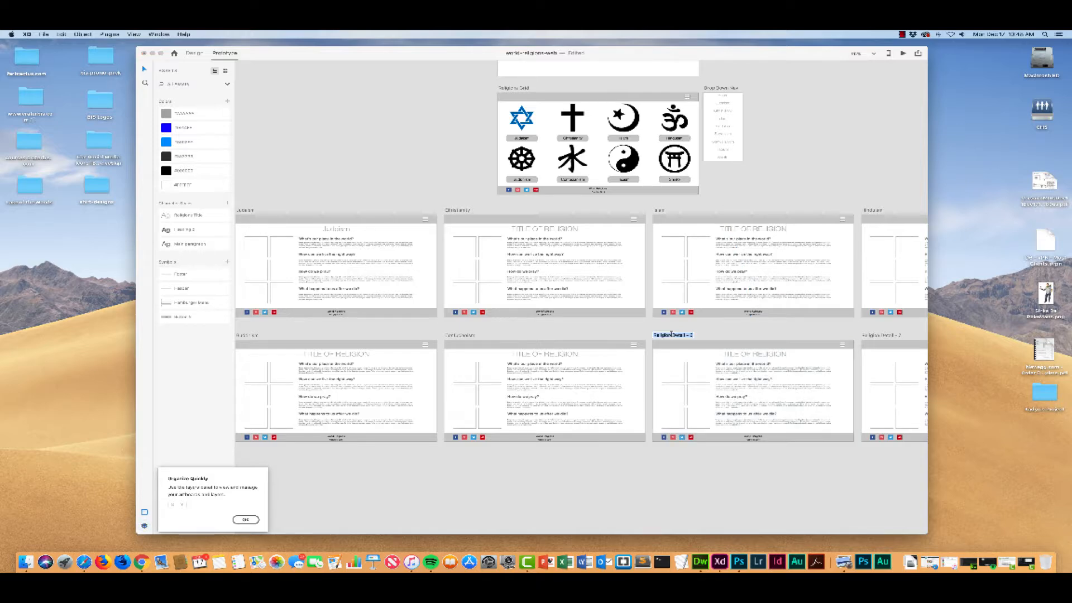
key(BackSpace)
text(Taoism)
key(Return)
scroll(738, 333, right, 5)
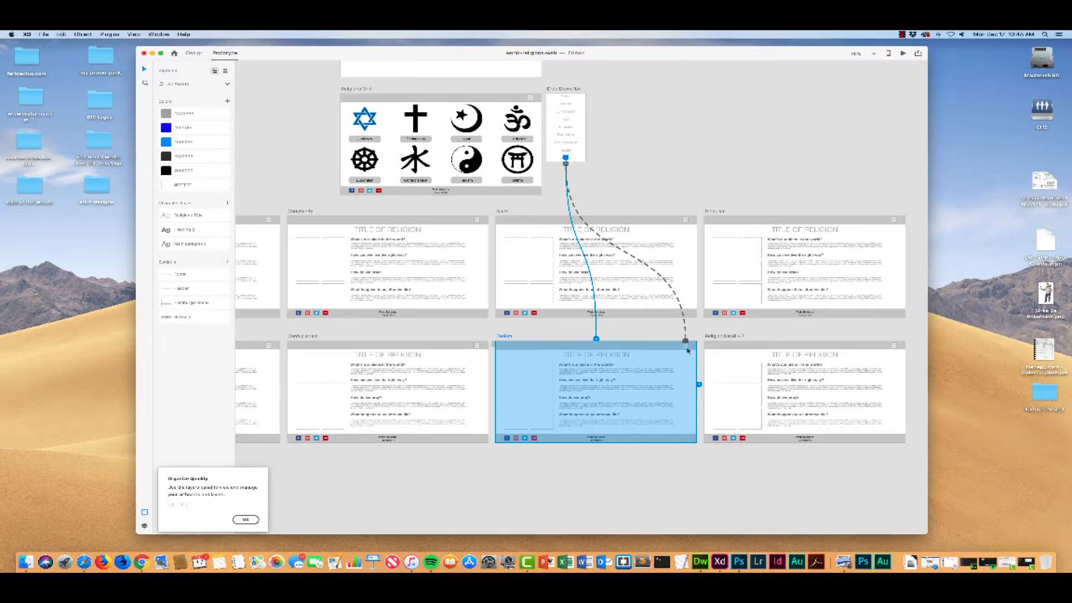
click(727, 337)
click(726, 336)
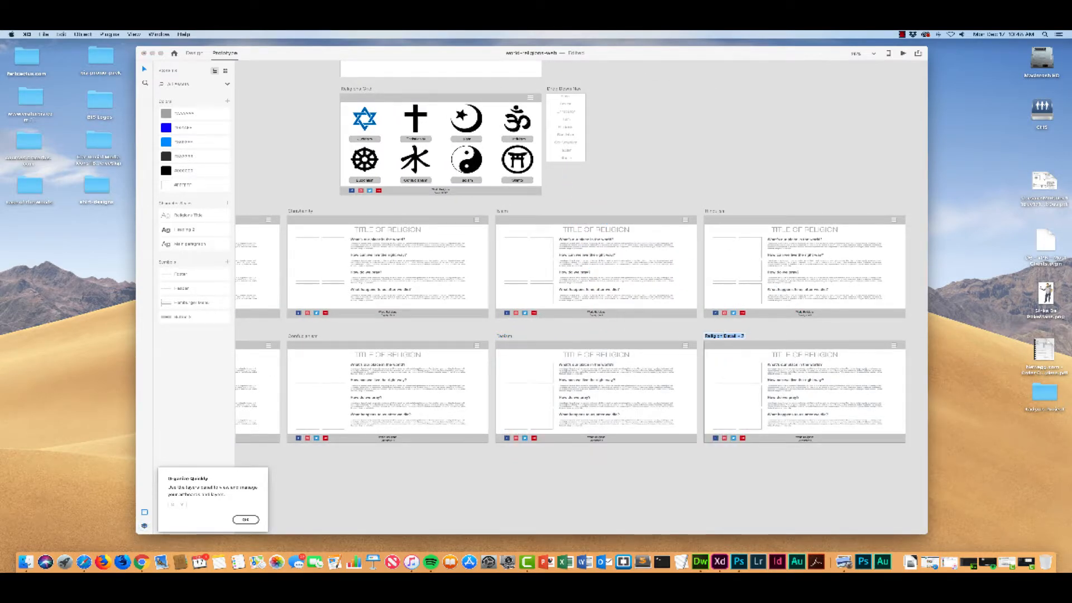
text(S)
text(hinto)
key(Return)
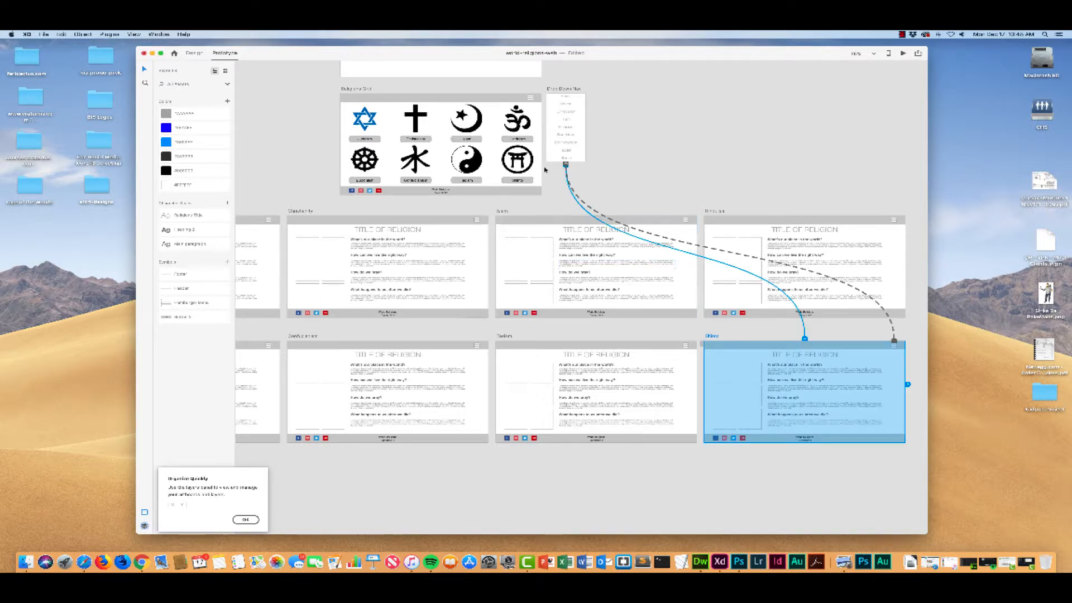
Step: Link the Religions Grid's Buddhism, Confucianism, Taoism and Shinto buttons to their matching artboards and save the file
click(517, 140)
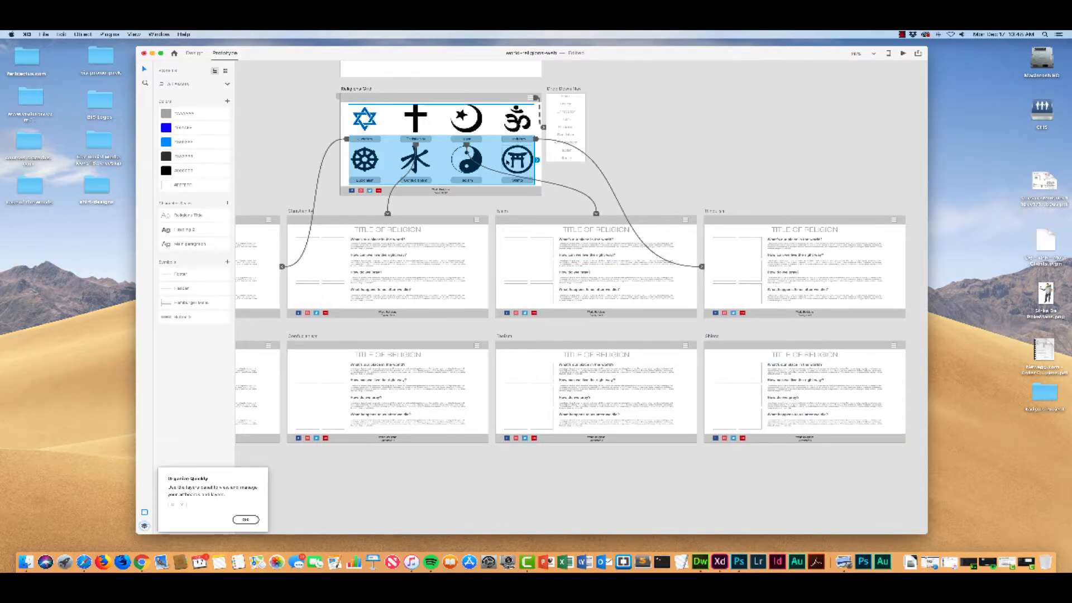
scroll(754, 136, left, 5)
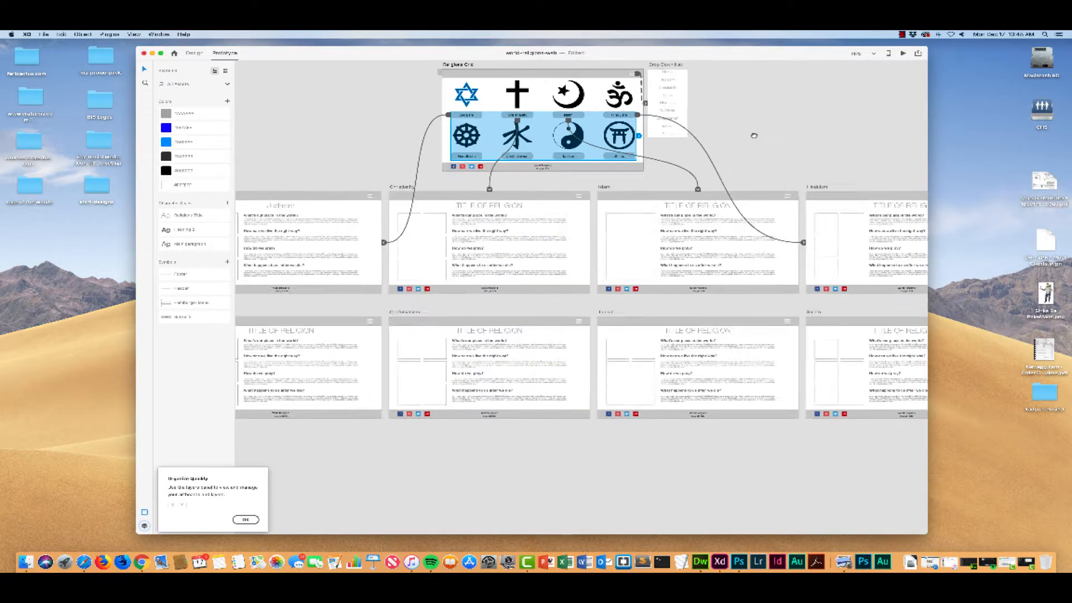
click(465, 158)
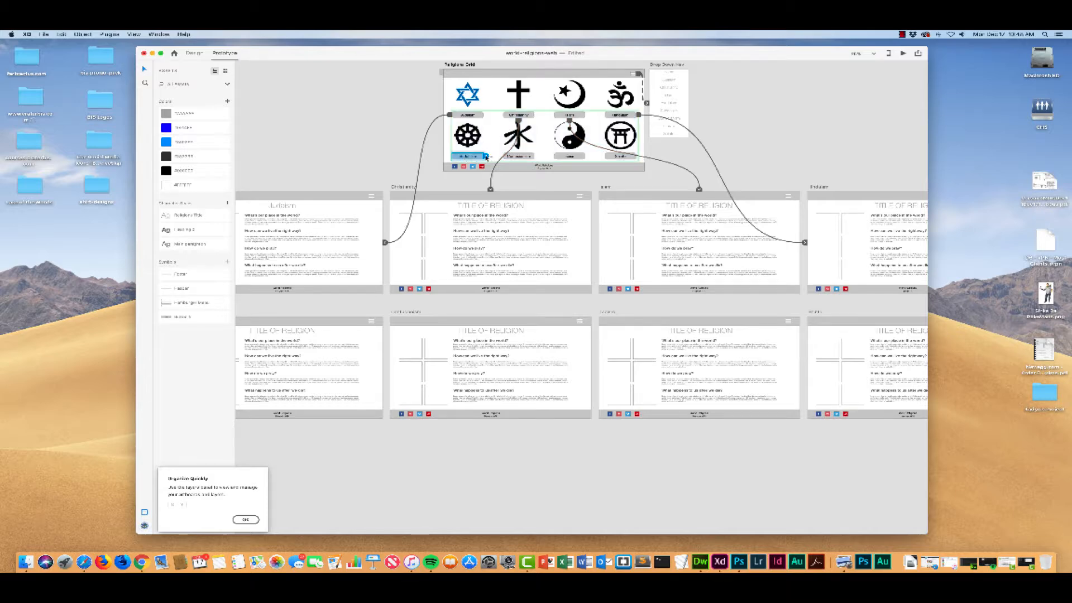
drag(487, 156, 408, 327)
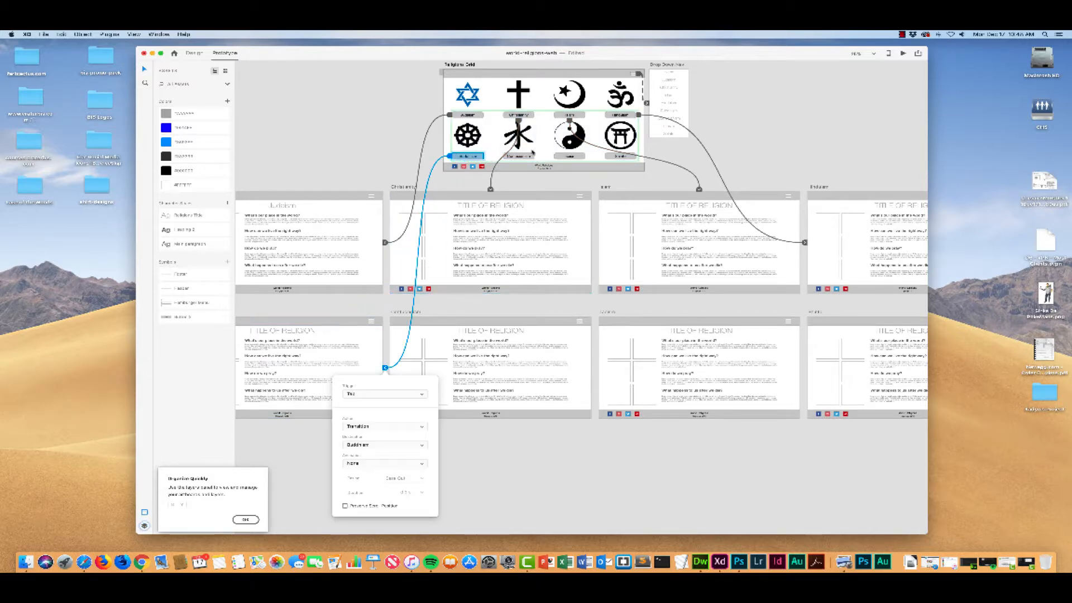
click(528, 156)
drag(537, 156, 499, 322)
click(578, 156)
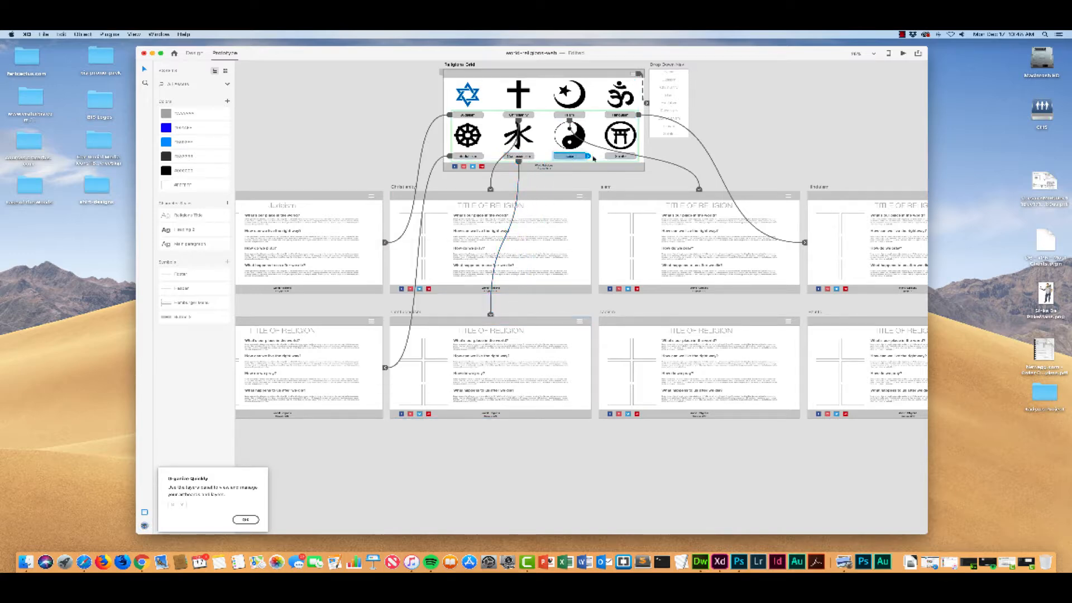
drag(588, 157, 698, 319)
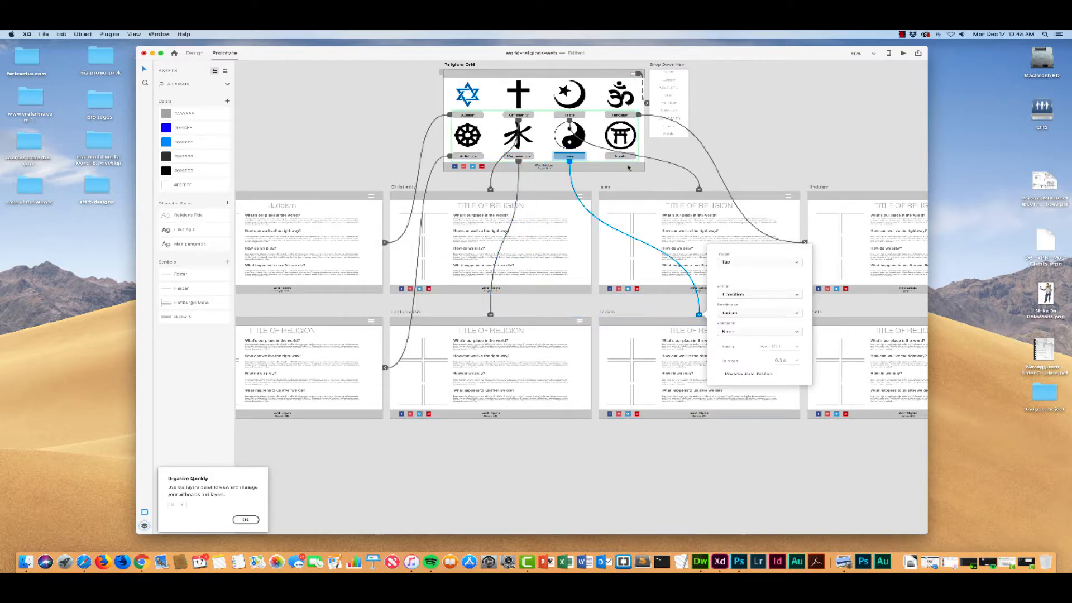
click(619, 157)
drag(640, 157, 840, 329)
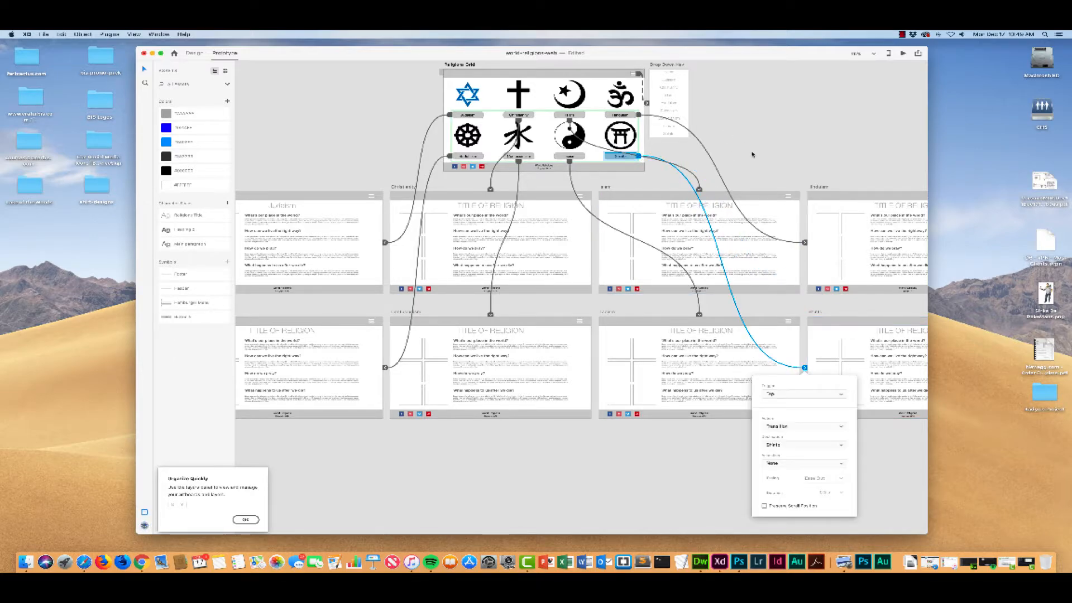
key(super+s)
Step: Preview the prototype from the splash page and test its Click button's link to the Religions Grid
scroll(735, 136, up, 5)
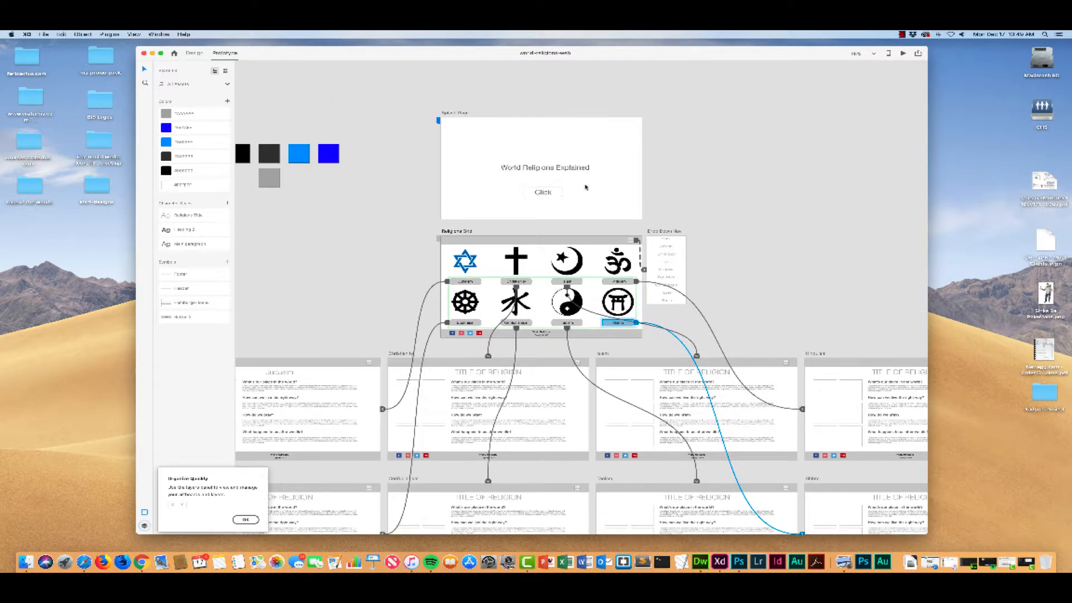
click(548, 195)
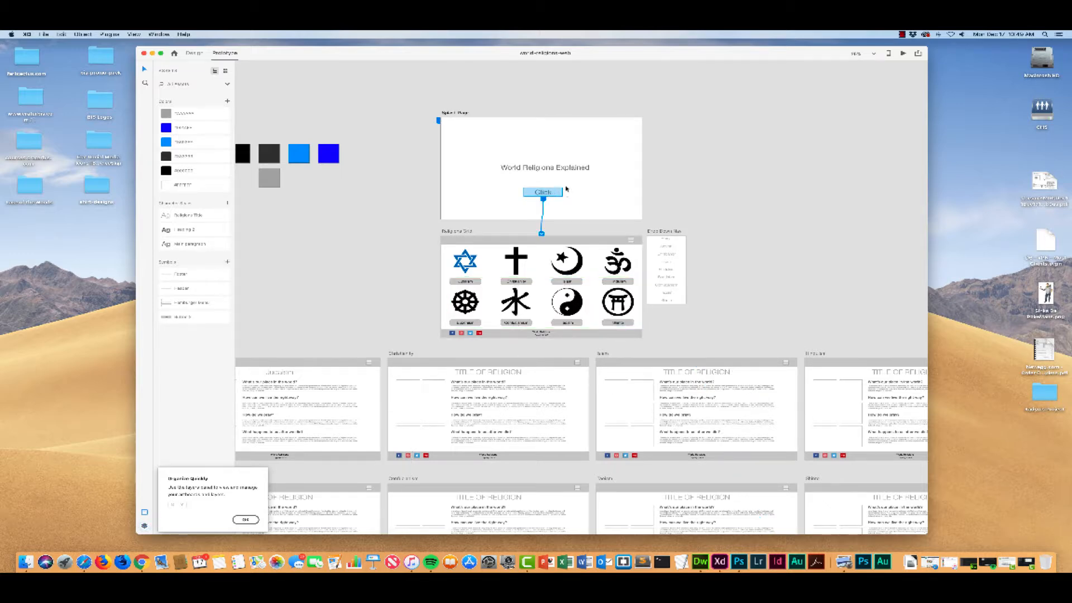
click(609, 157)
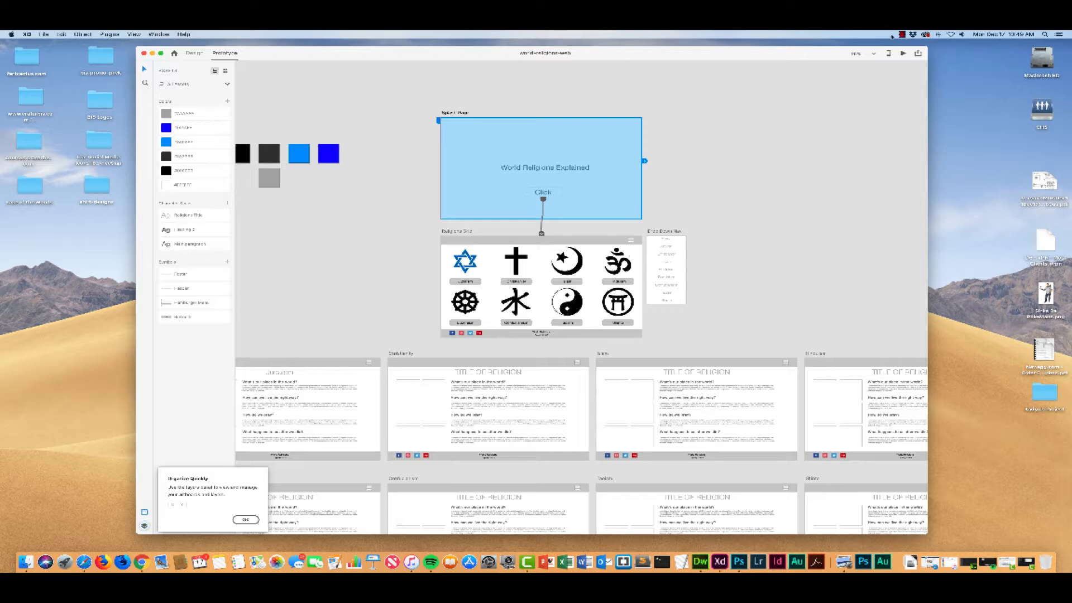
click(902, 54)
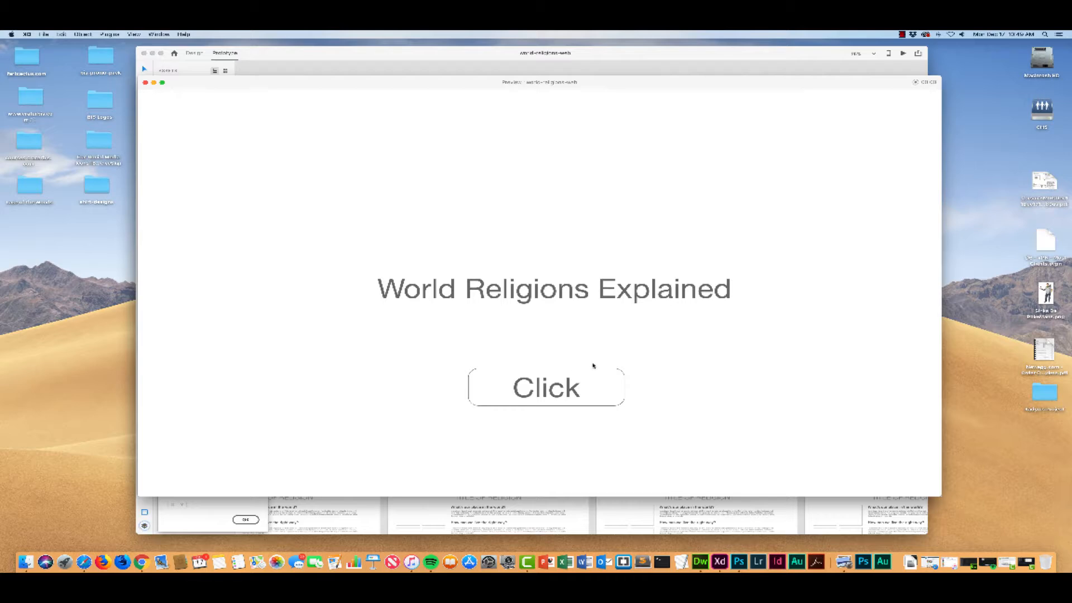
click(561, 390)
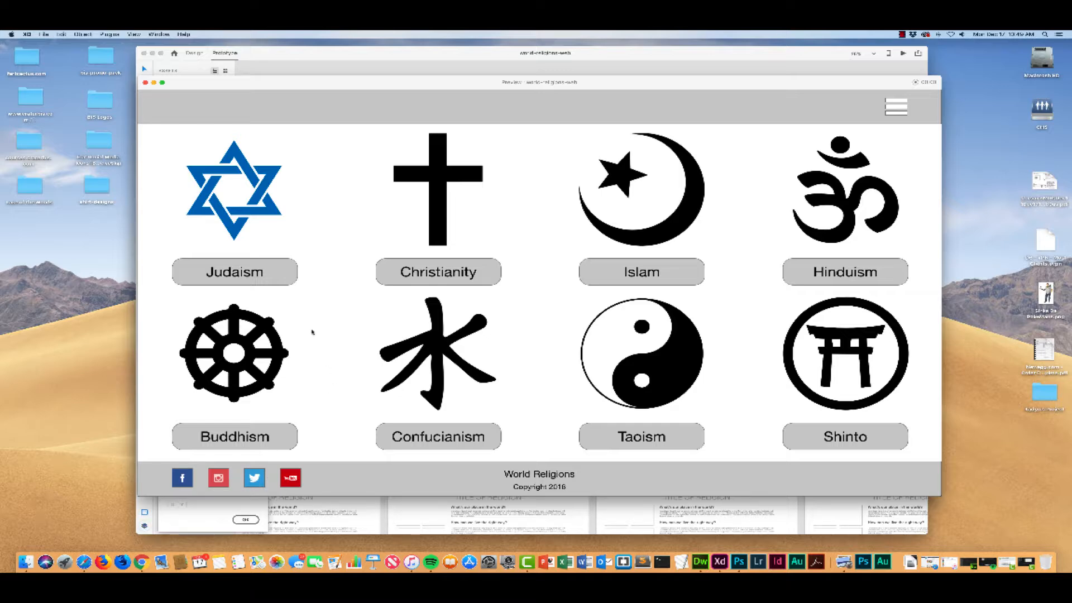
Step: Test the Judaism button and the drop-down menu's Home link in the preview, and close the preview
click(269, 273)
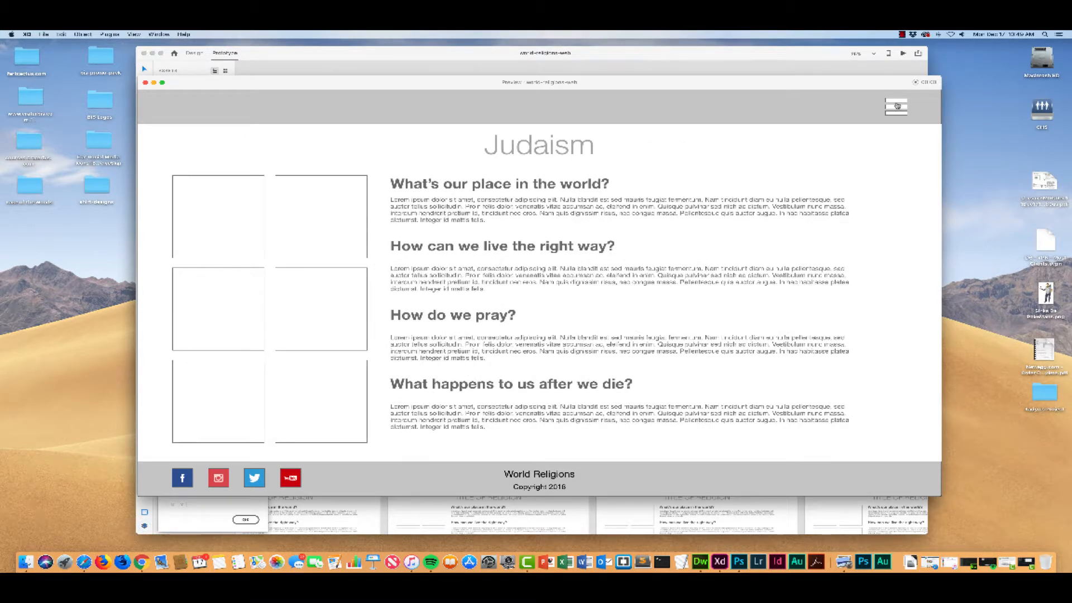
click(896, 106)
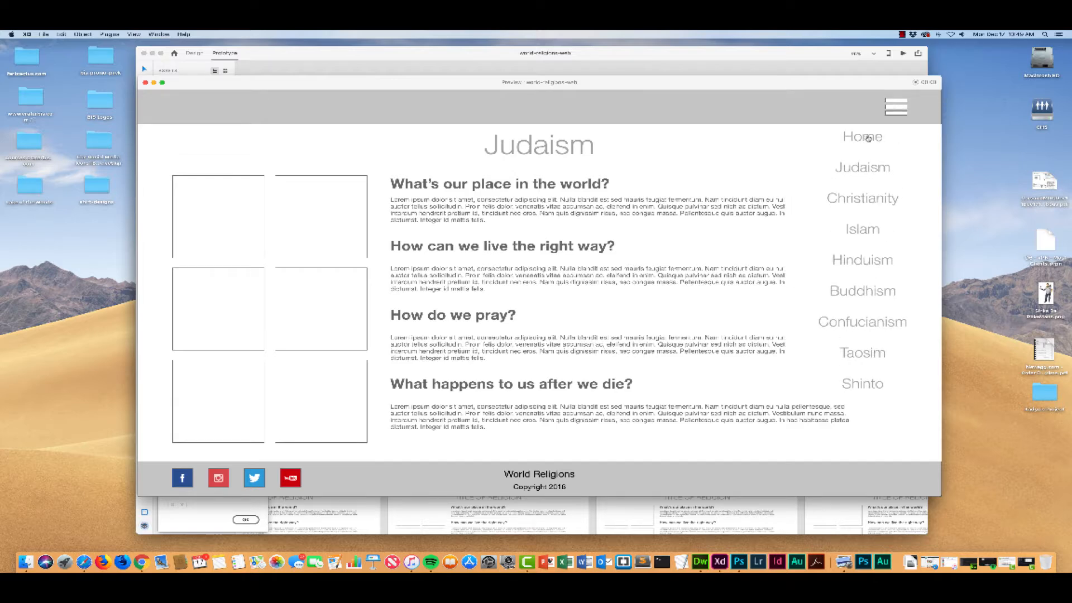
click(868, 138)
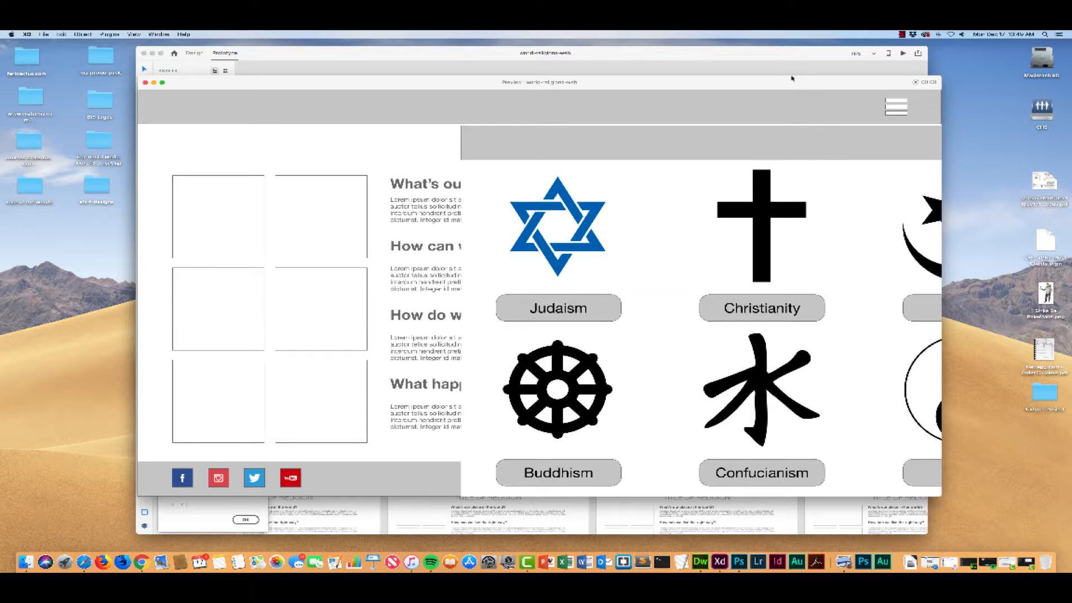
mouse_move(792, 79)
mouse_down()
mouse_move(693, 79)
mouse_move(794, 76)
mouse_up()
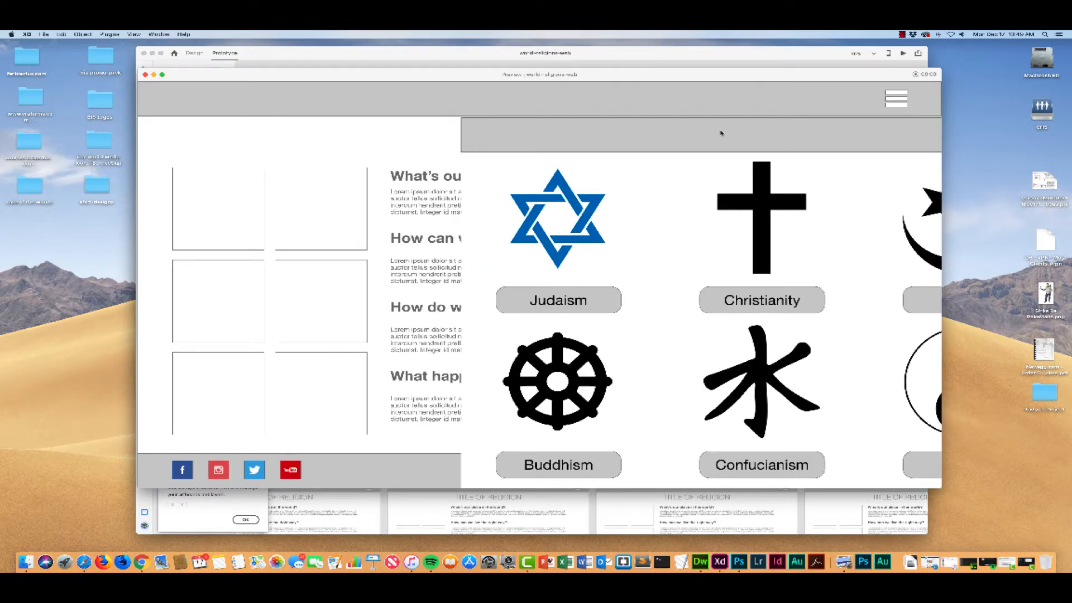
drag(701, 77, 712, 104)
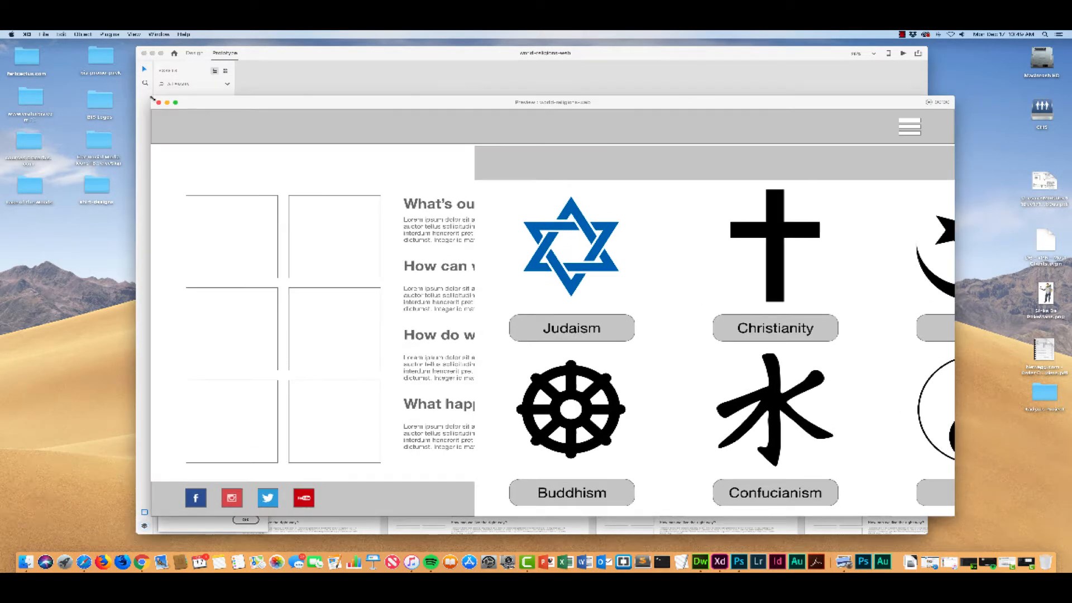
click(159, 102)
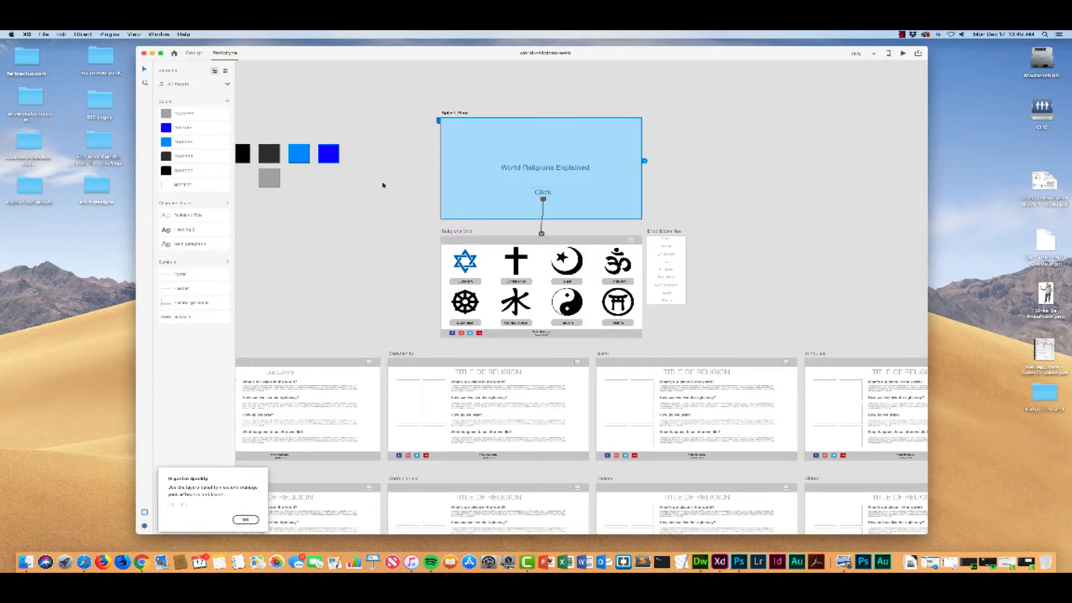
Step: Inspect the overlay link from the Judaism artboard's hamburger icon to the Drop Down Nav
scroll(452, 242, left, 5)
scroll(452, 242, down, 2)
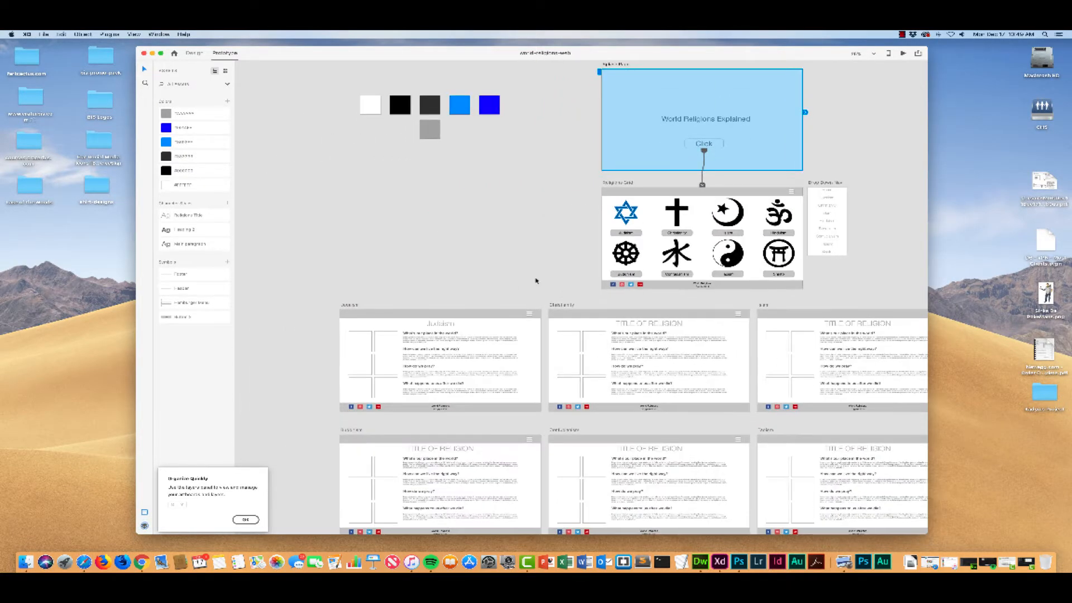
click(530, 316)
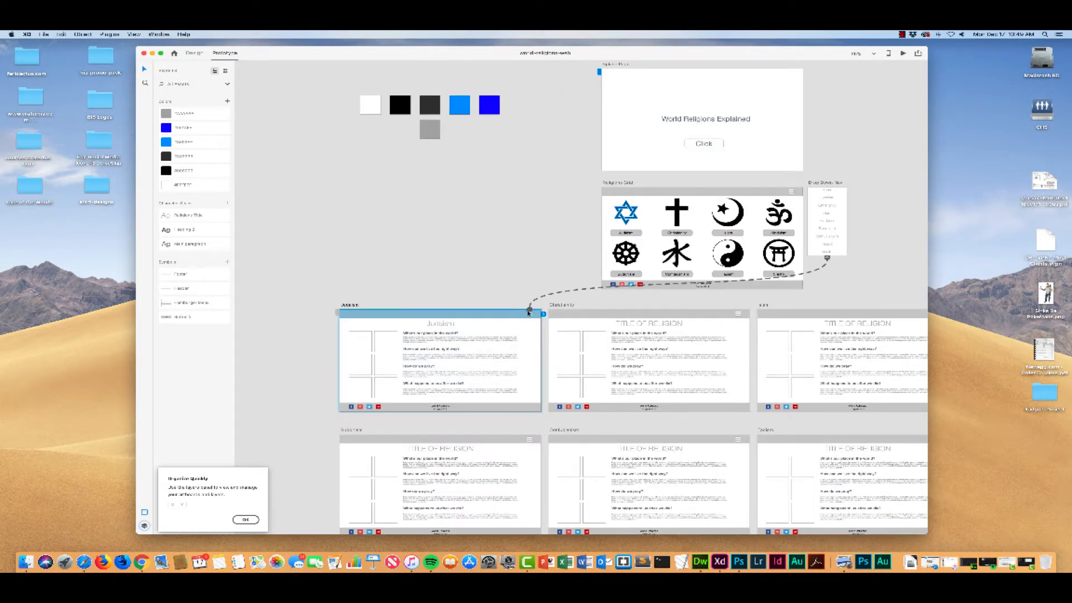
scroll(488, 240, left, 2)
click(589, 314)
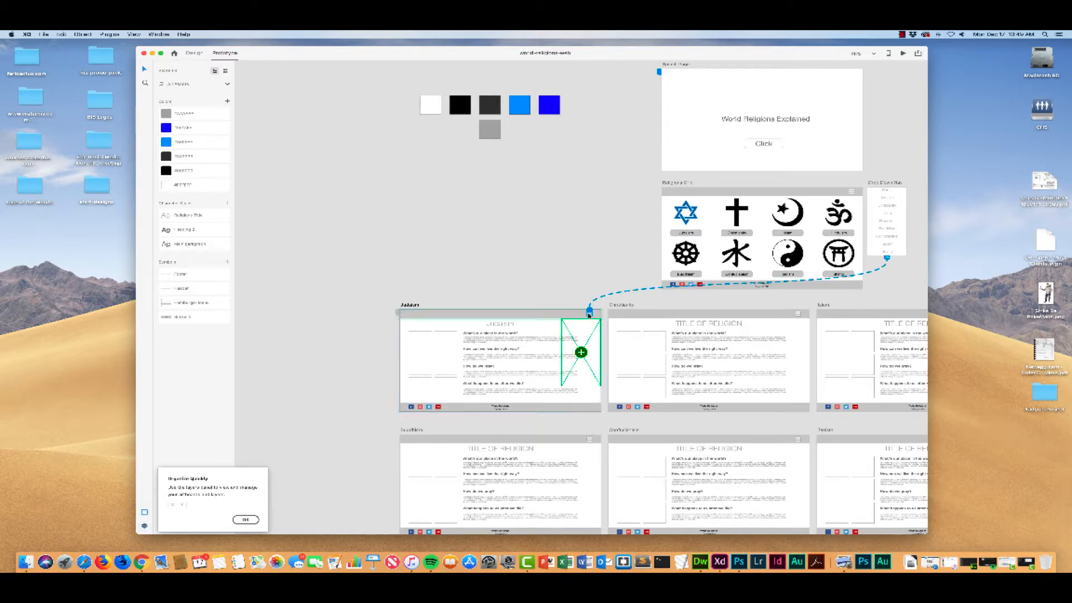
scroll(535, 278, right, 2)
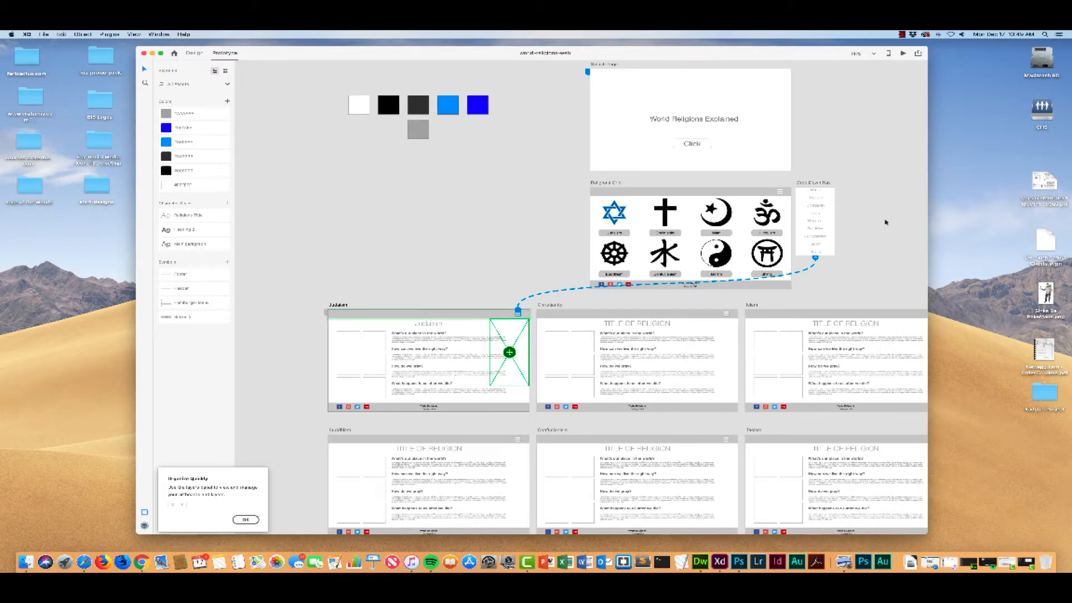
Step: Change the Drop Down Nav's Home link to the Religions Grid into a Transition with animation None
click(819, 193)
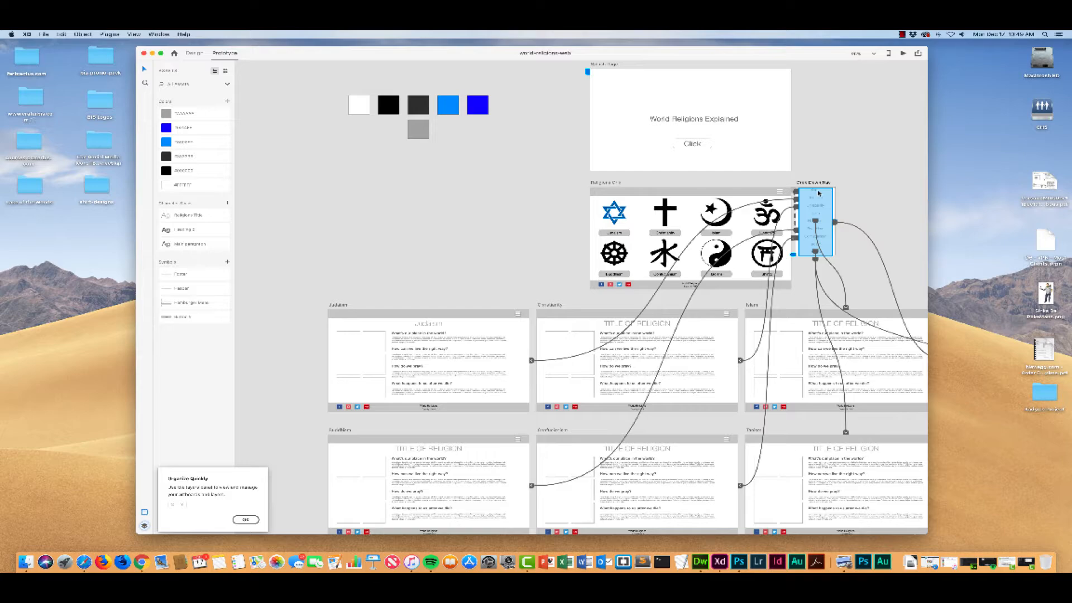
scroll(820, 192, right, 2)
scroll(819, 193, down, 1)
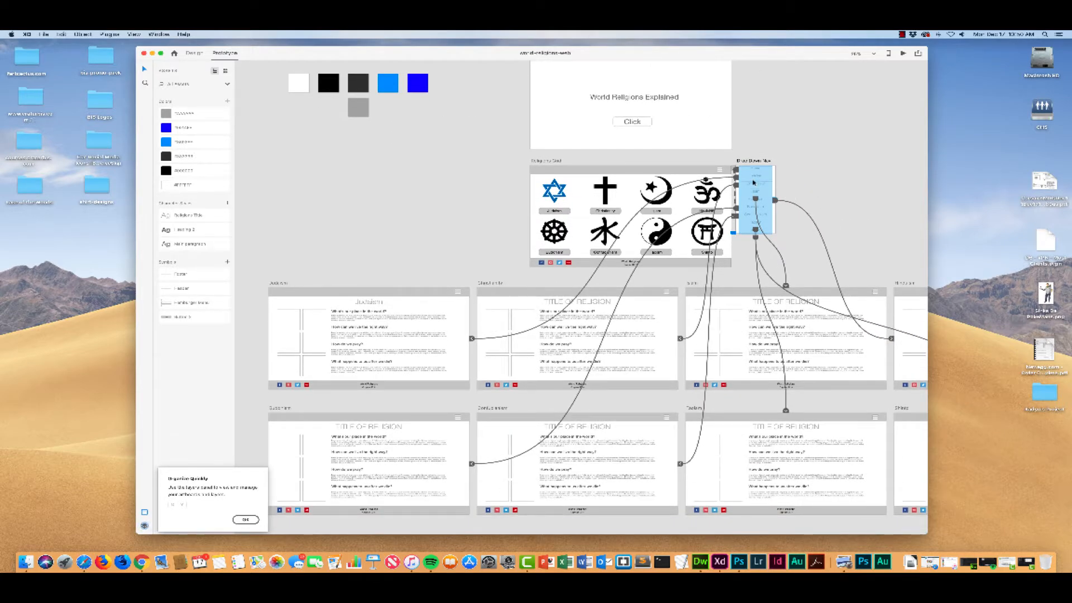
key(super+equal)
key(space)
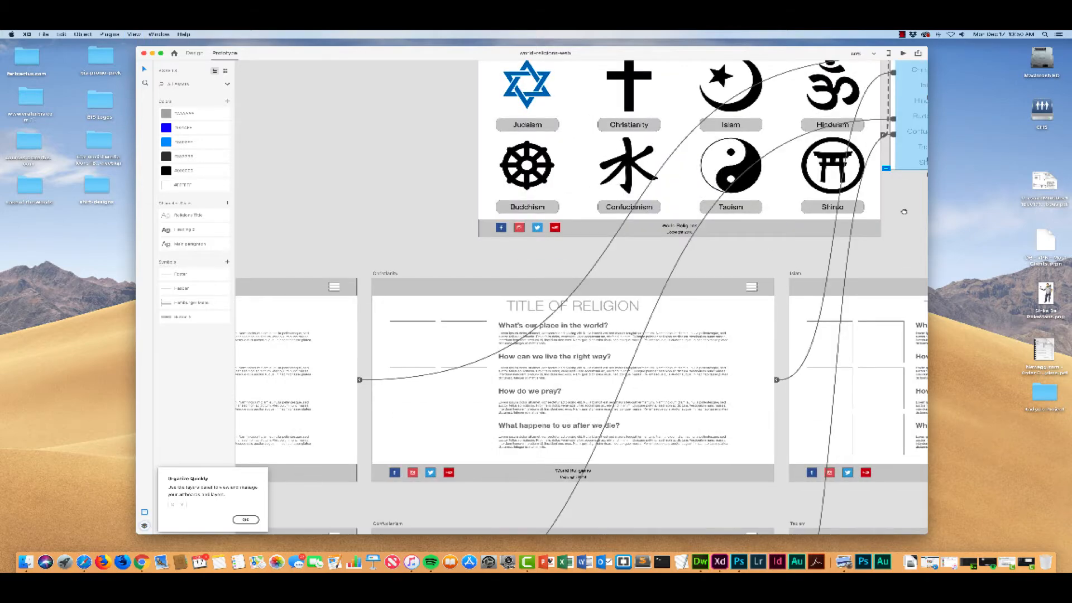
drag(903, 211, 630, 260)
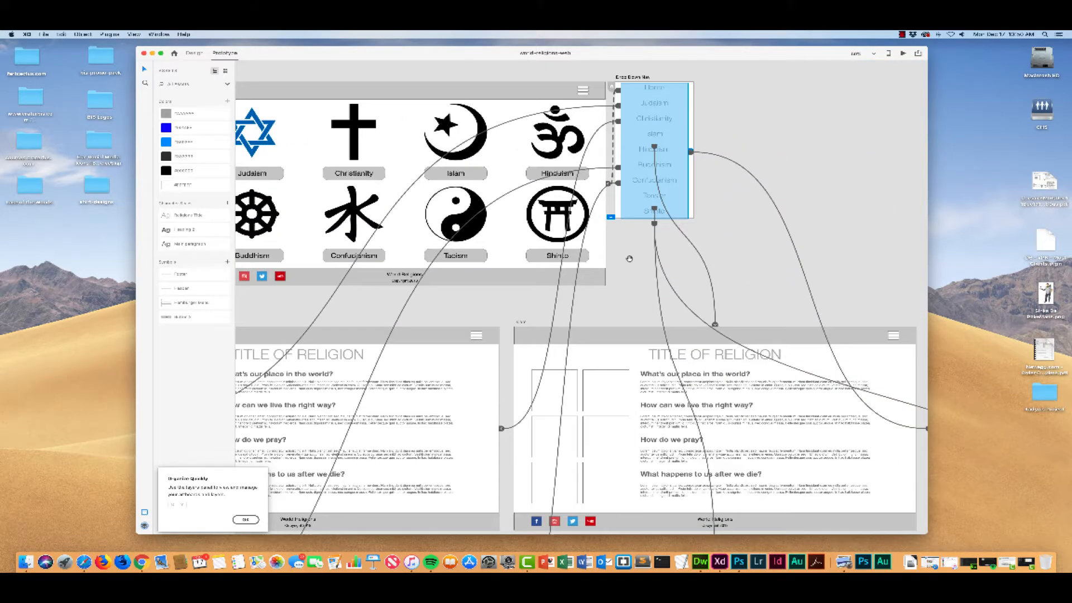
click(608, 185)
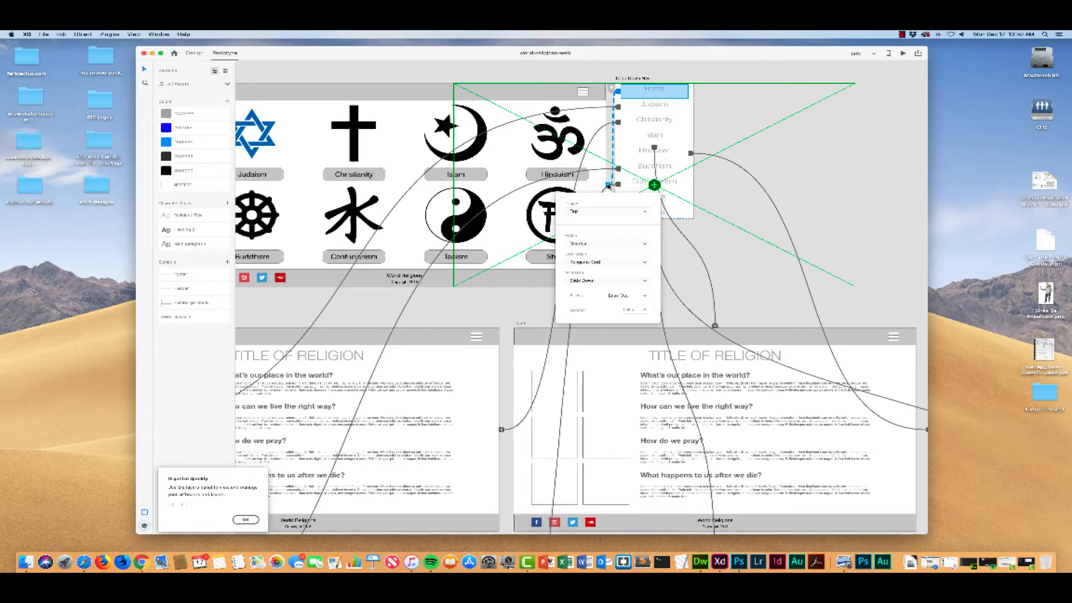
click(596, 244)
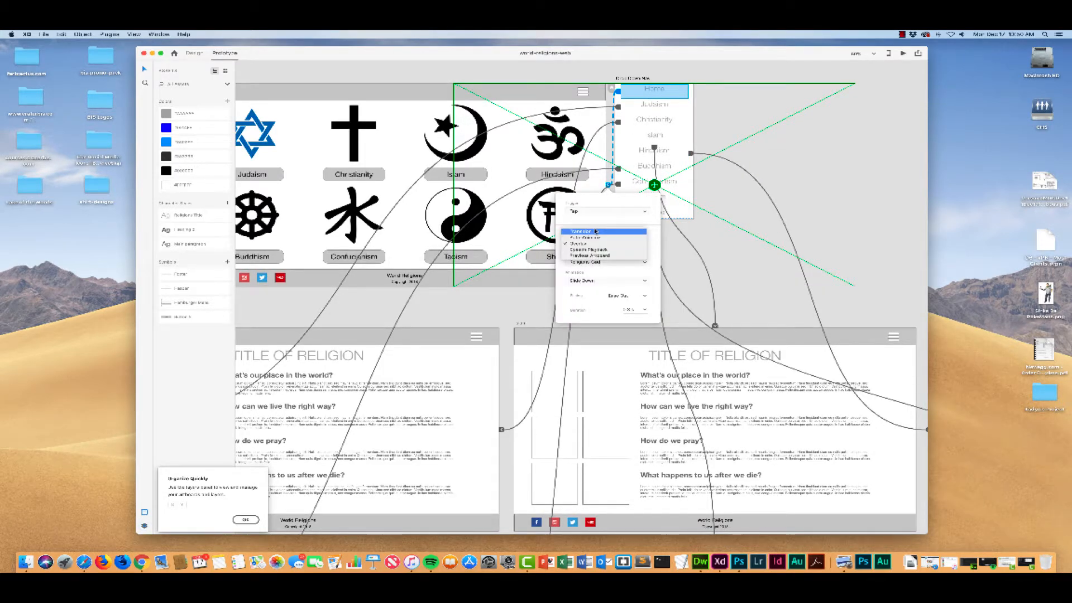
click(596, 231)
click(596, 283)
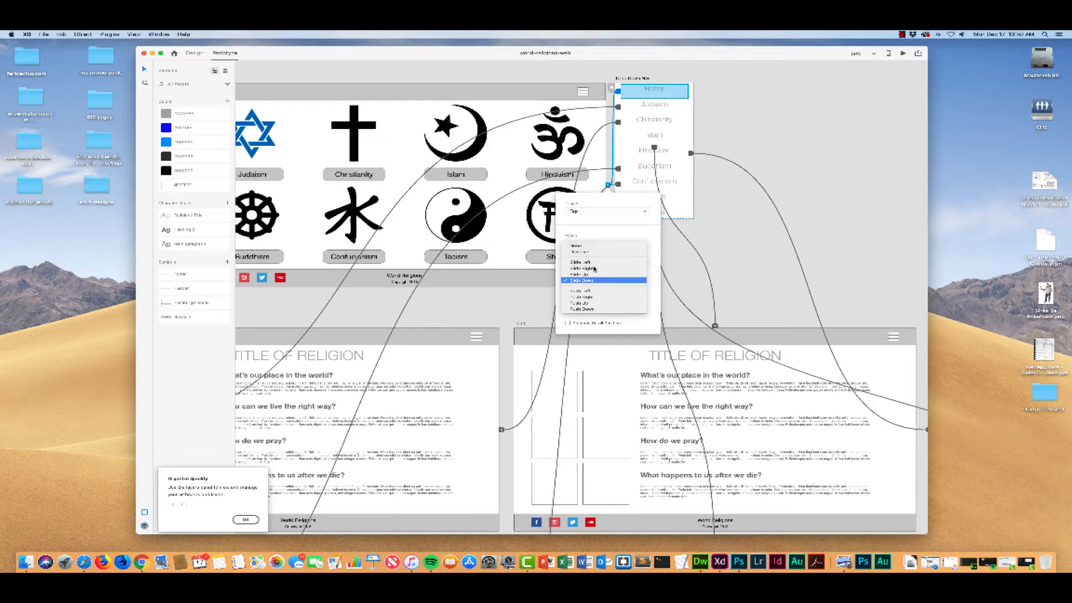
click(597, 247)
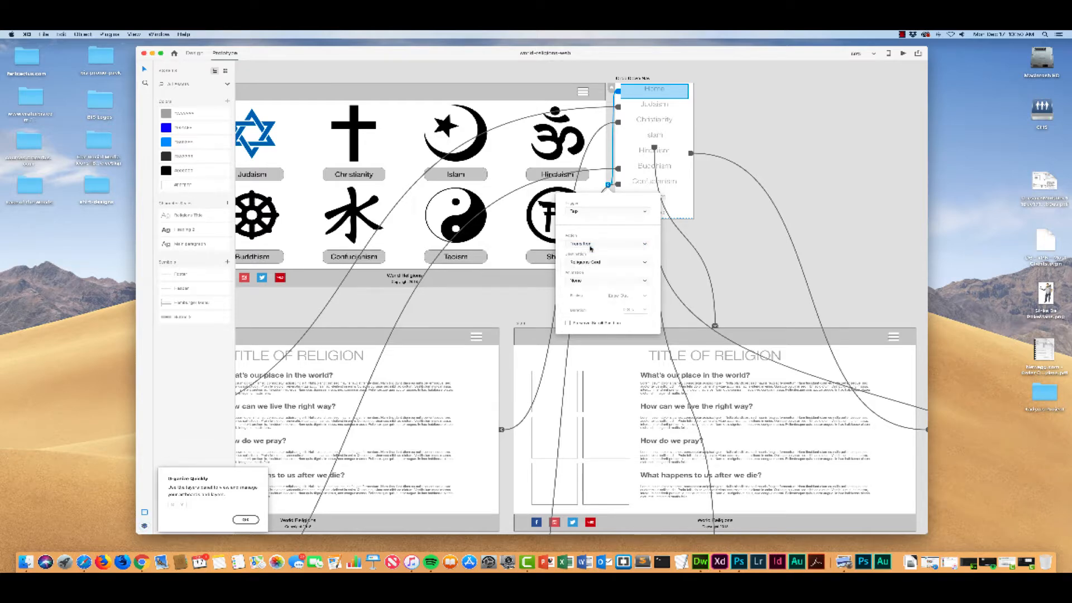
click(732, 270)
Step: Preview the prototype from the splash page and test the Click button, Christianity button and drop-down Home link
scroll(473, 202, up, 5)
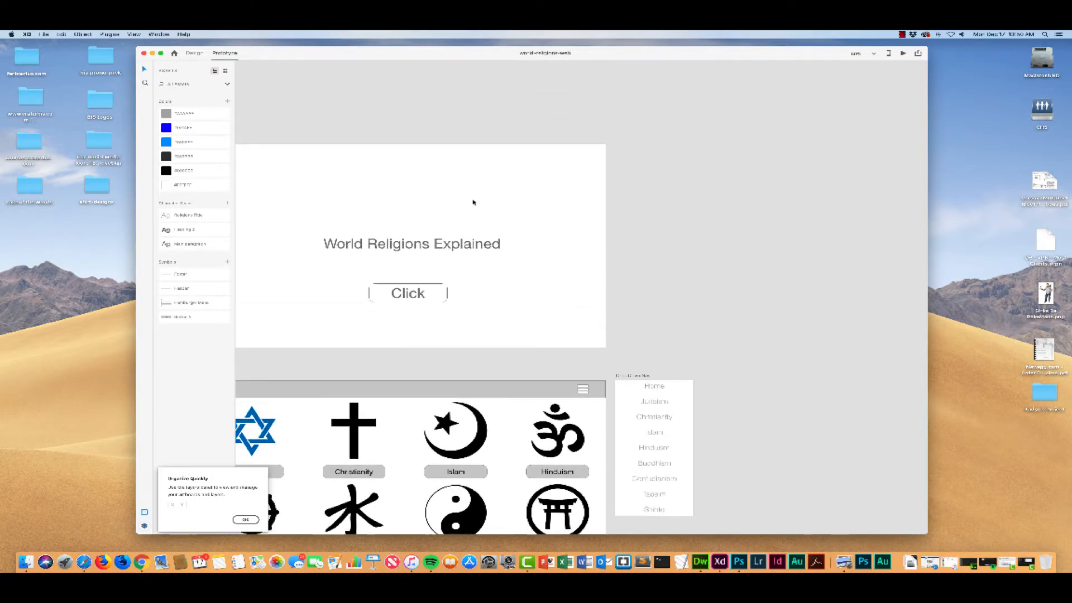
scroll(473, 202, up, 2)
scroll(742, 130, left, 6)
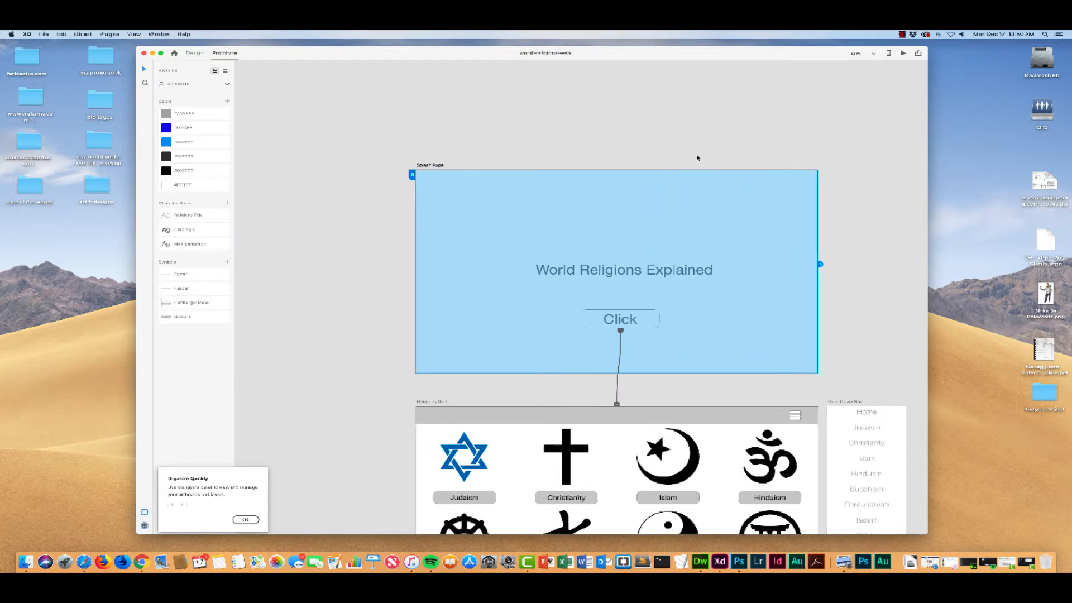
click(903, 54)
click(548, 427)
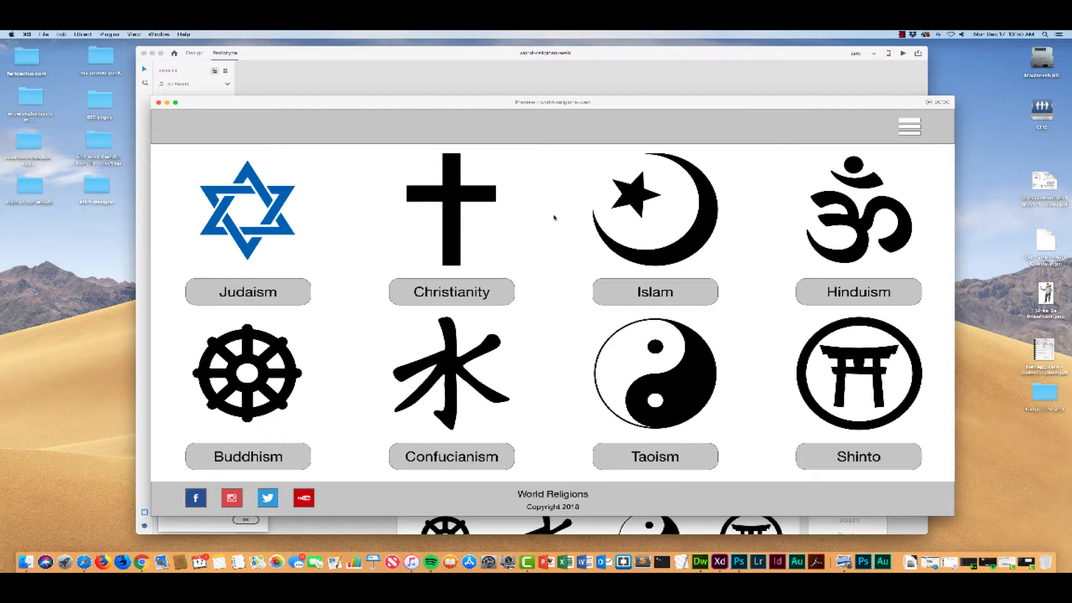
click(470, 290)
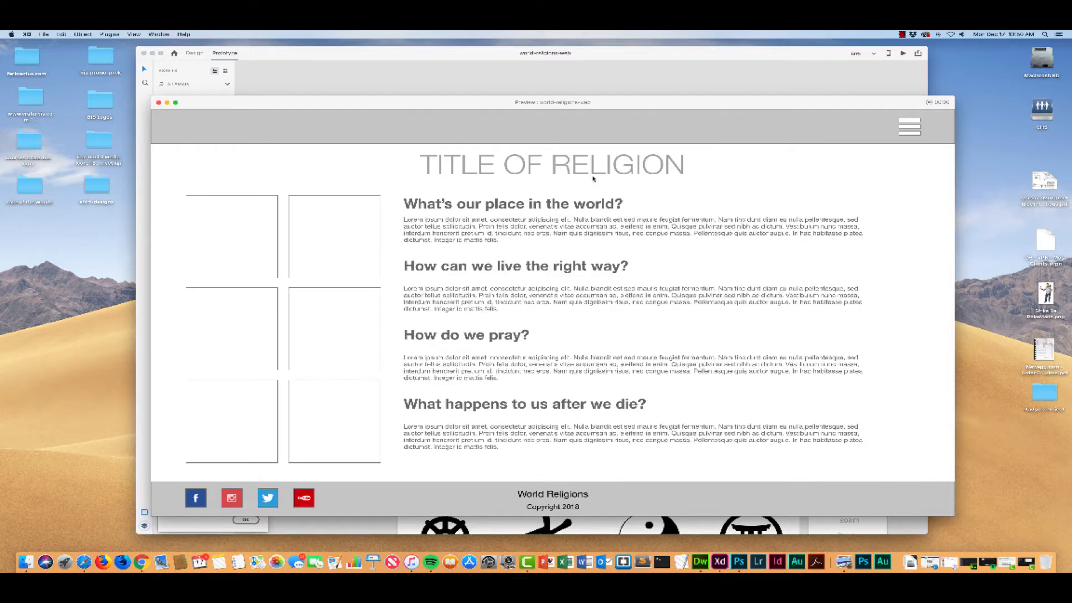
click(915, 129)
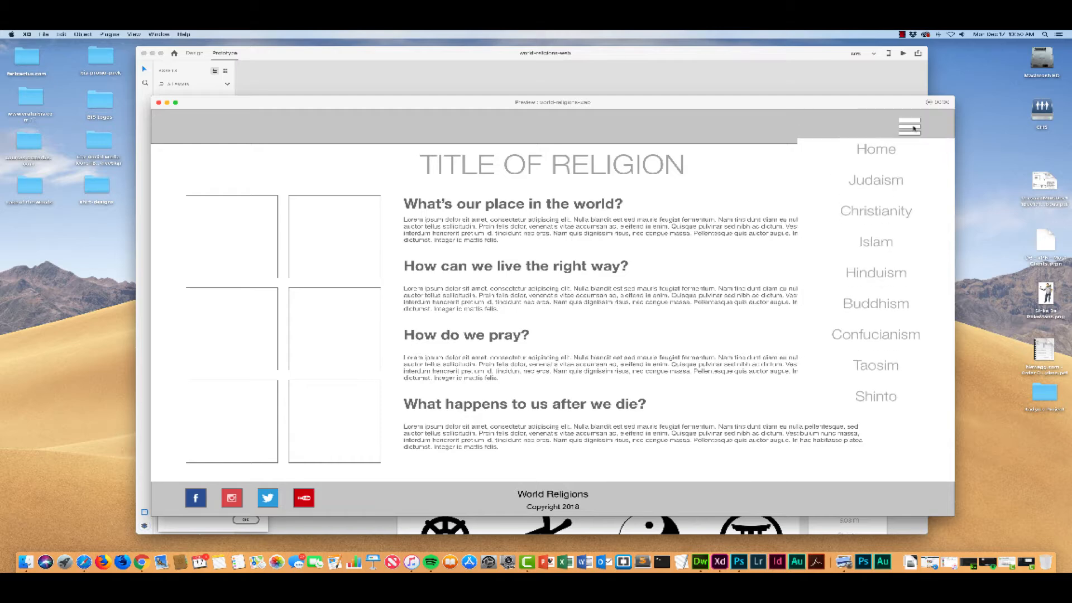
click(880, 157)
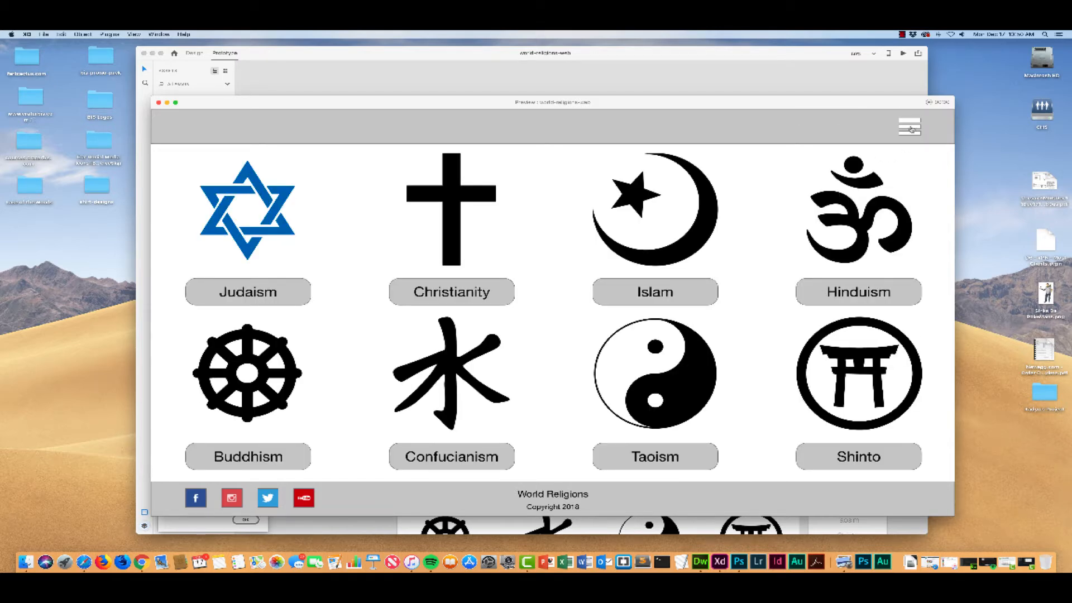
Step: Test the drop-down menu's Buddhism, Shinto and Home links in the preview
click(912, 129)
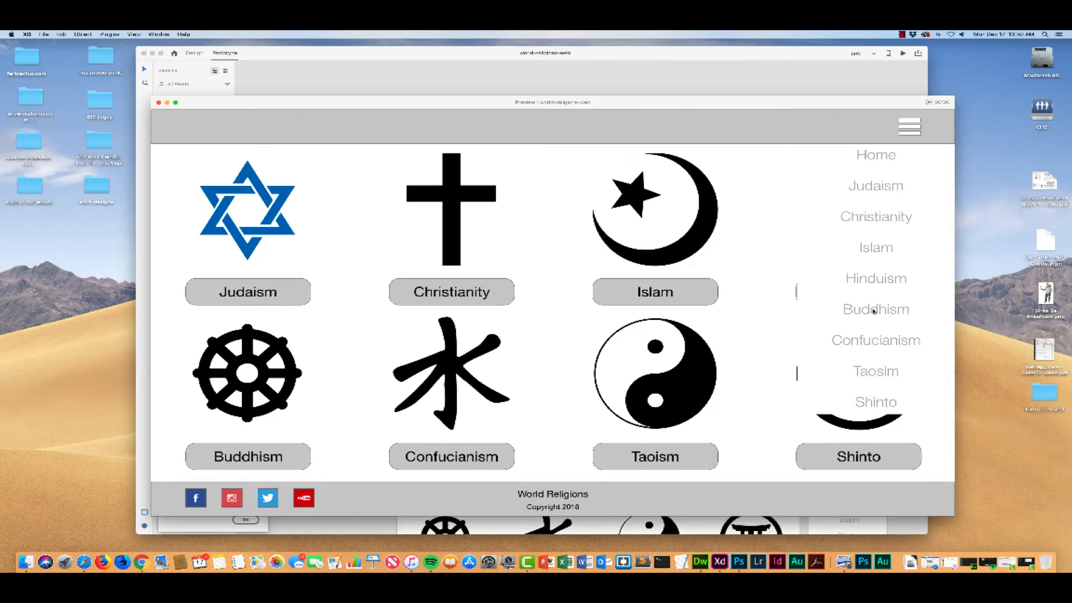
click(871, 308)
click(912, 129)
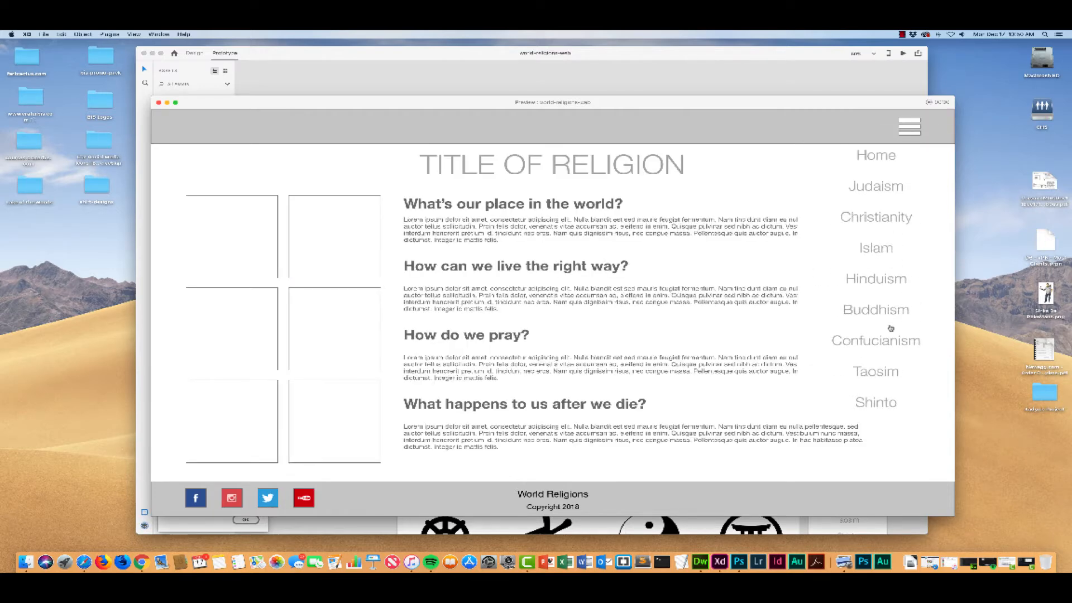
click(878, 403)
click(916, 137)
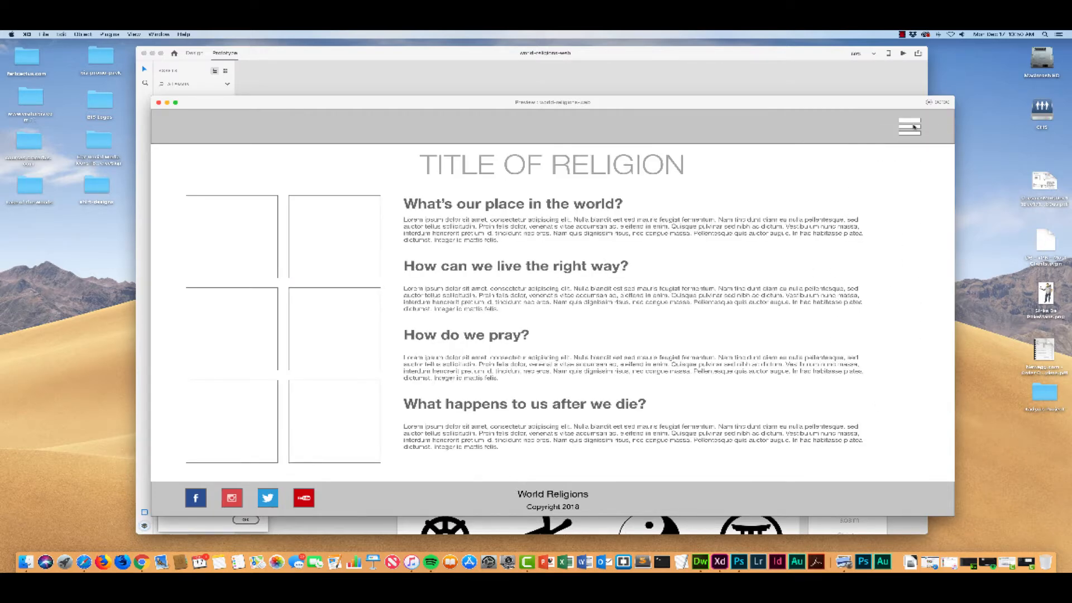
click(878, 158)
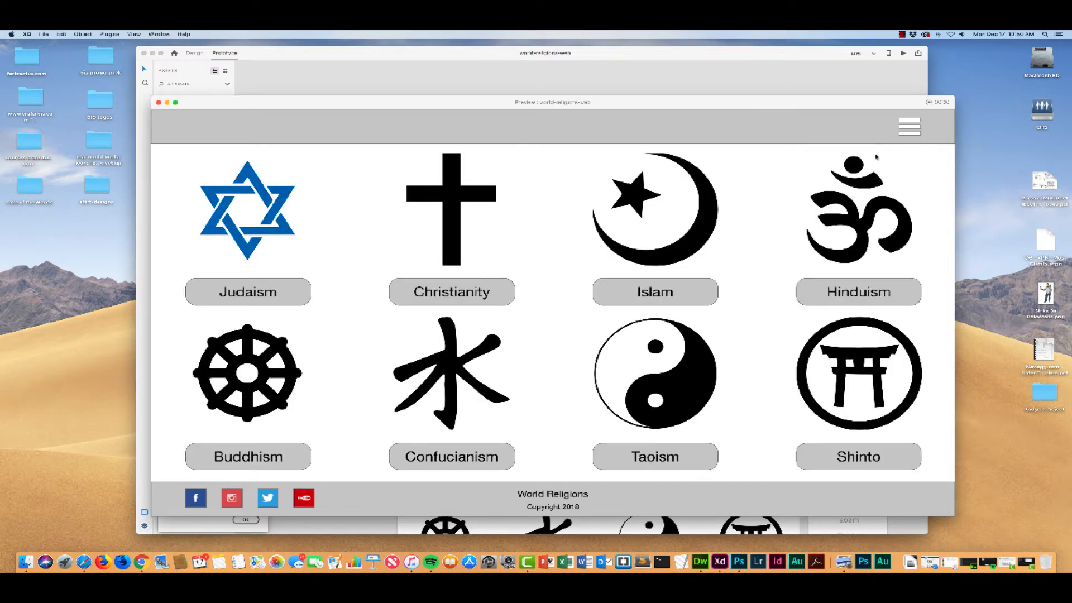
Step: Test the drop-down menu's Judaism link in the preview and close the preview
click(909, 129)
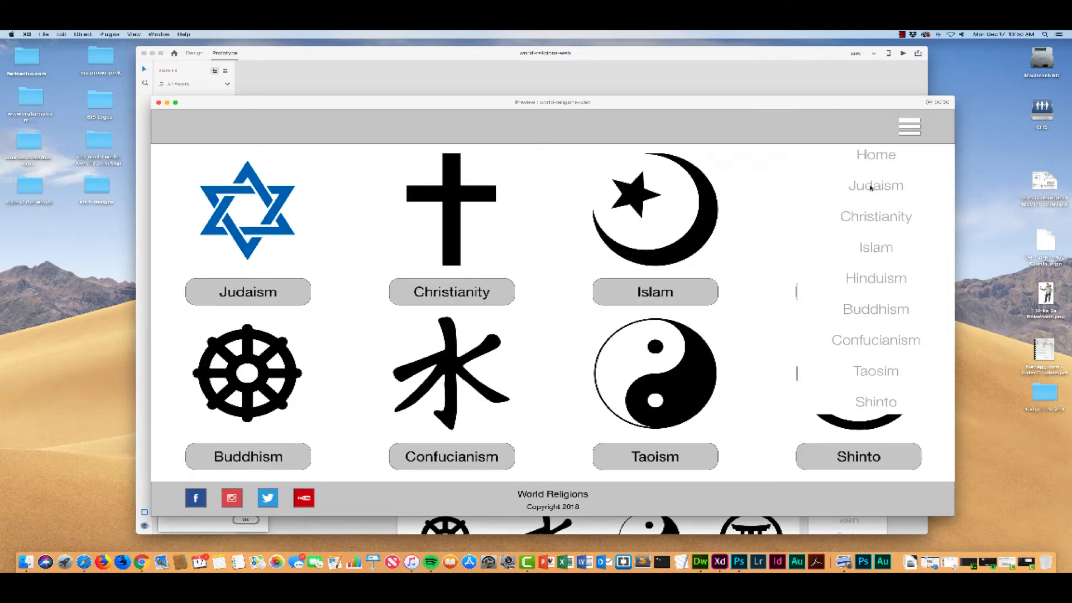
click(873, 189)
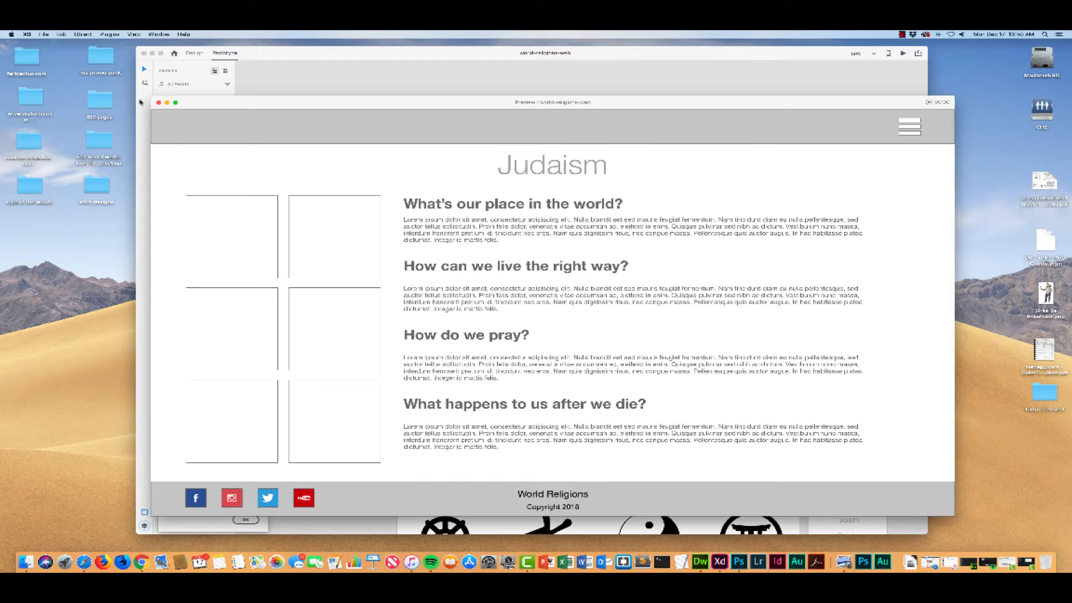
click(159, 102)
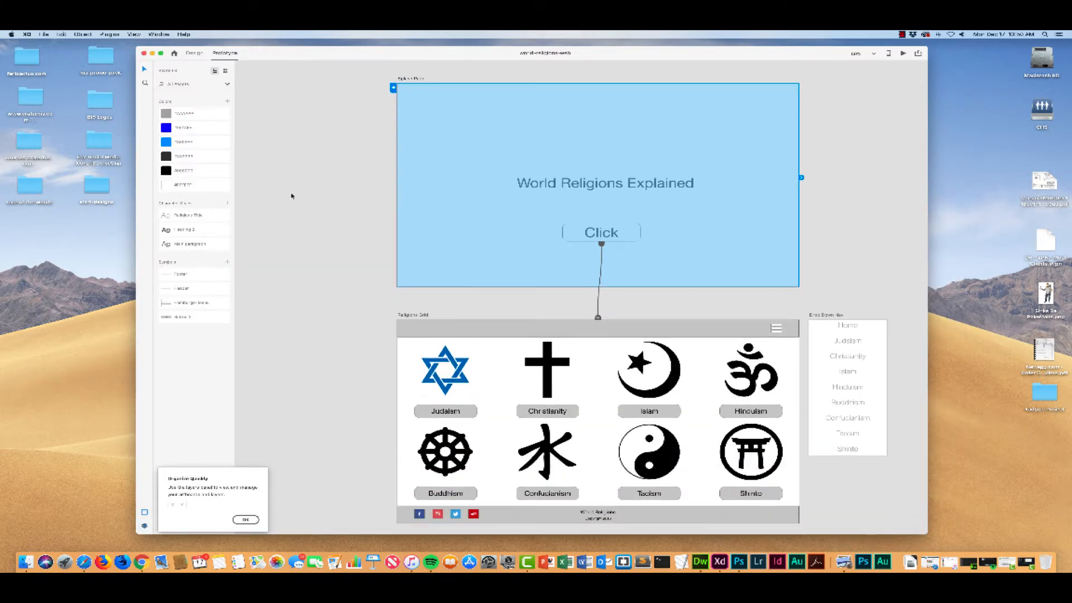
Step: Switch to Design mode and bring the Judaism artboard into view
scroll(291, 196, down, 5)
click(193, 53)
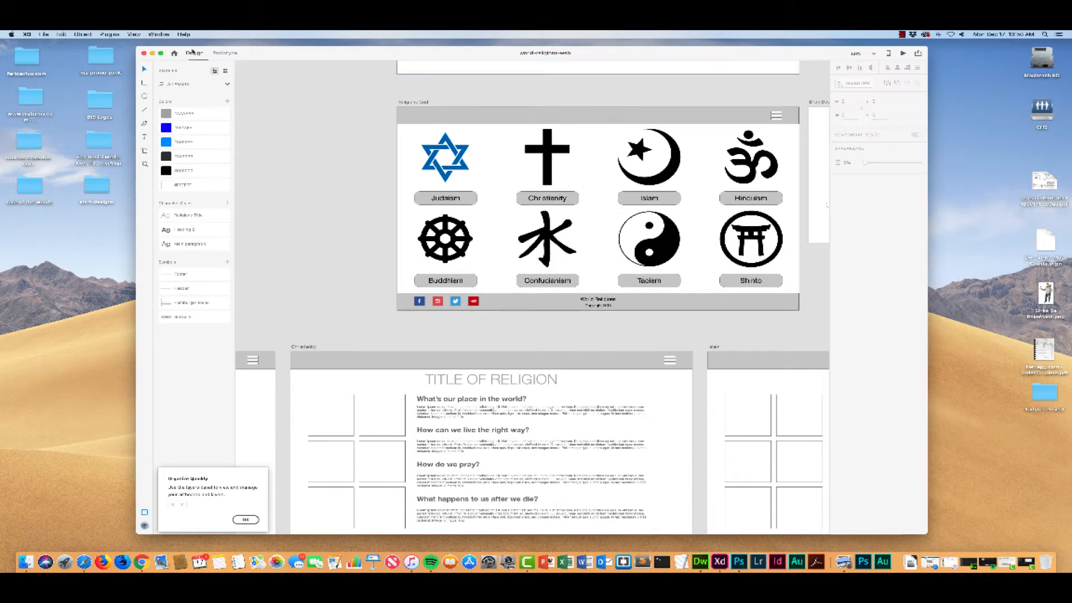
scroll(306, 163, down, 3)
scroll(302, 160, left, 10)
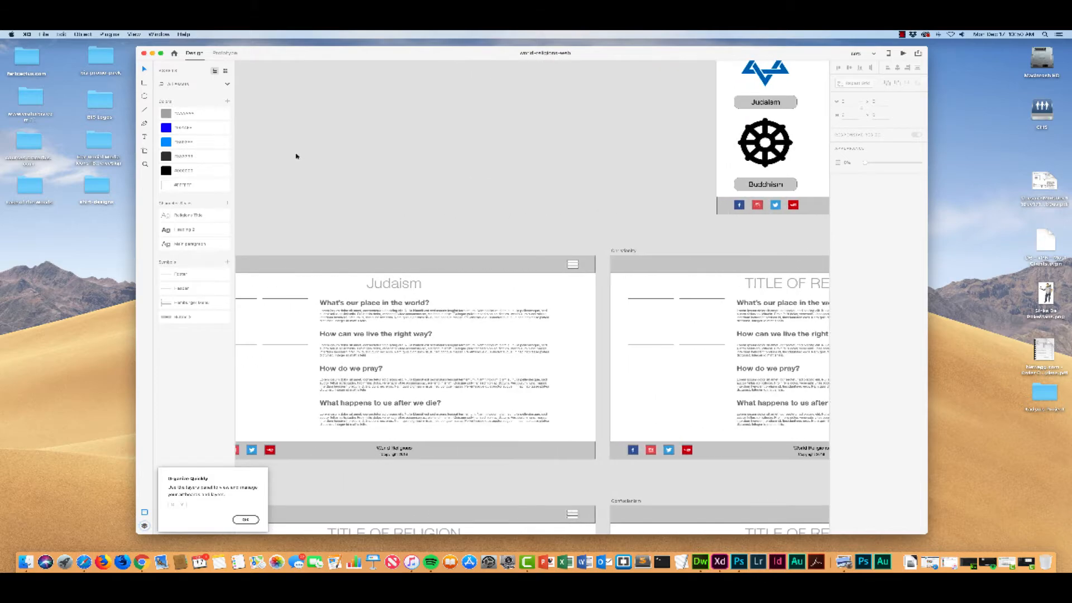
scroll(296, 156, down, 2)
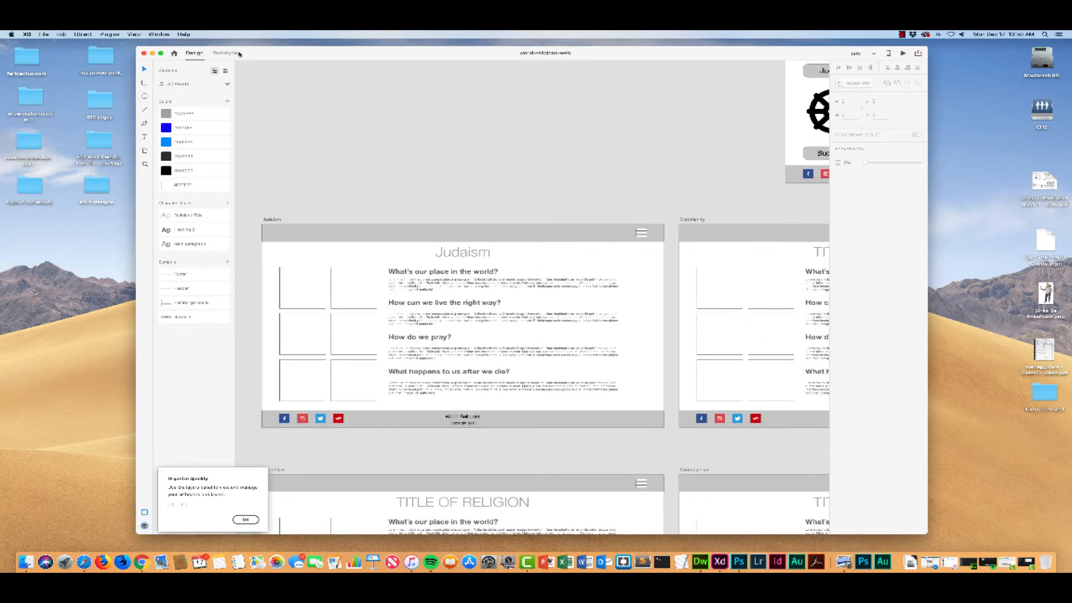
Step: In Finder, open the judaism folder inside the world-religions-project images folder and select all six images
drag(269, 56, 265, 205)
double_click(299, 153)
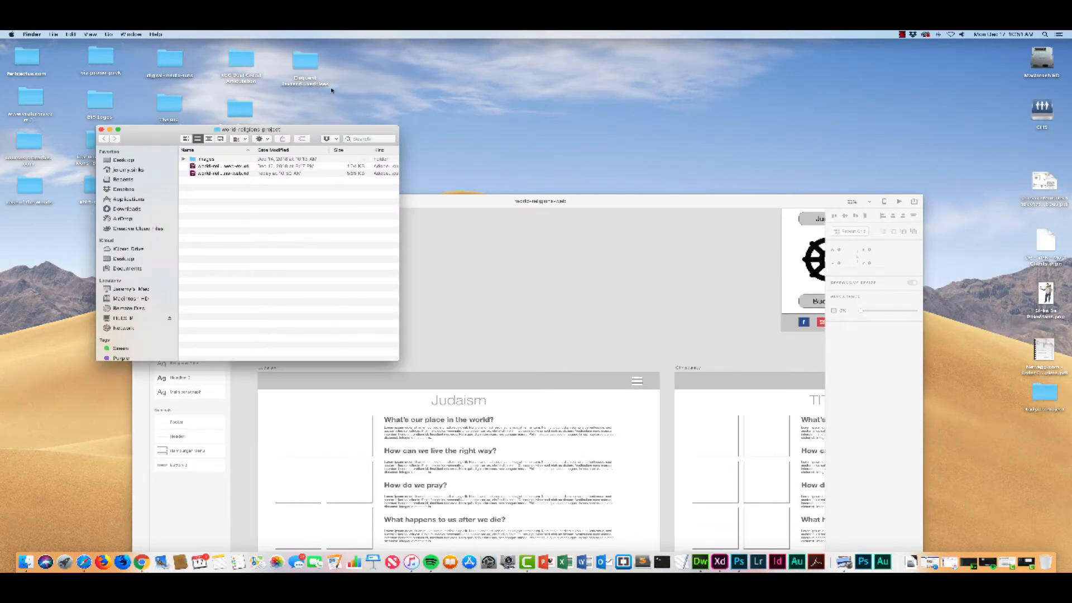
drag(295, 132, 468, 58)
double_click(380, 85)
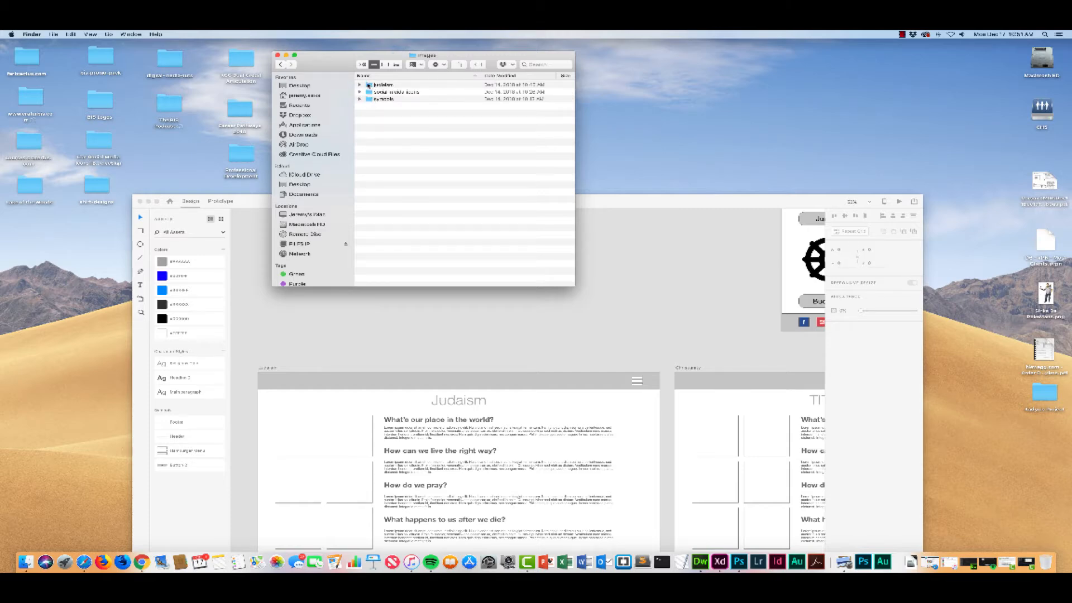
double_click(370, 86)
click(369, 87)
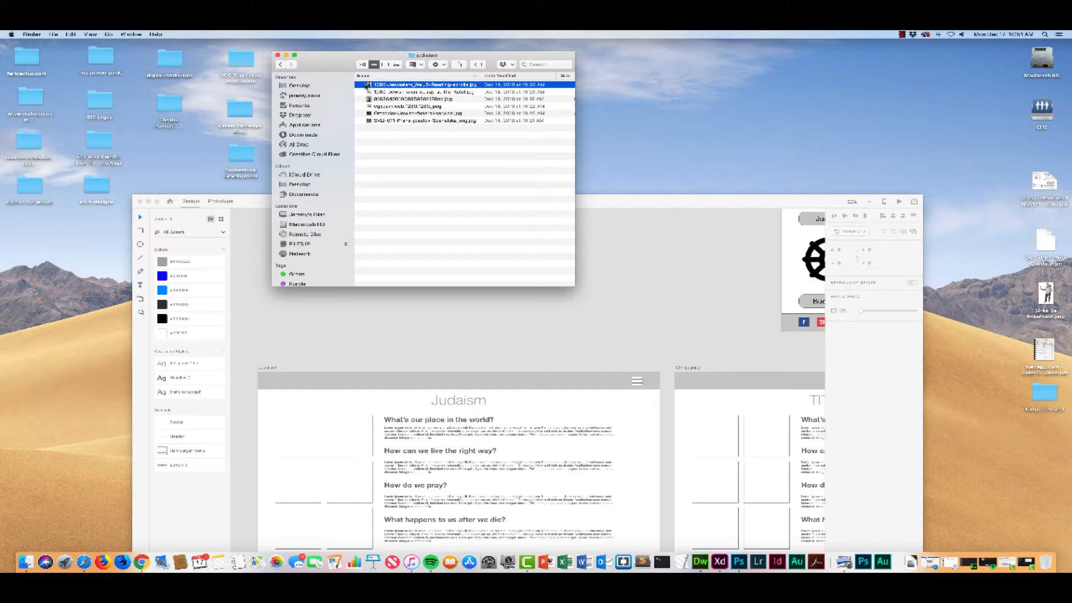
shift+click(372, 122)
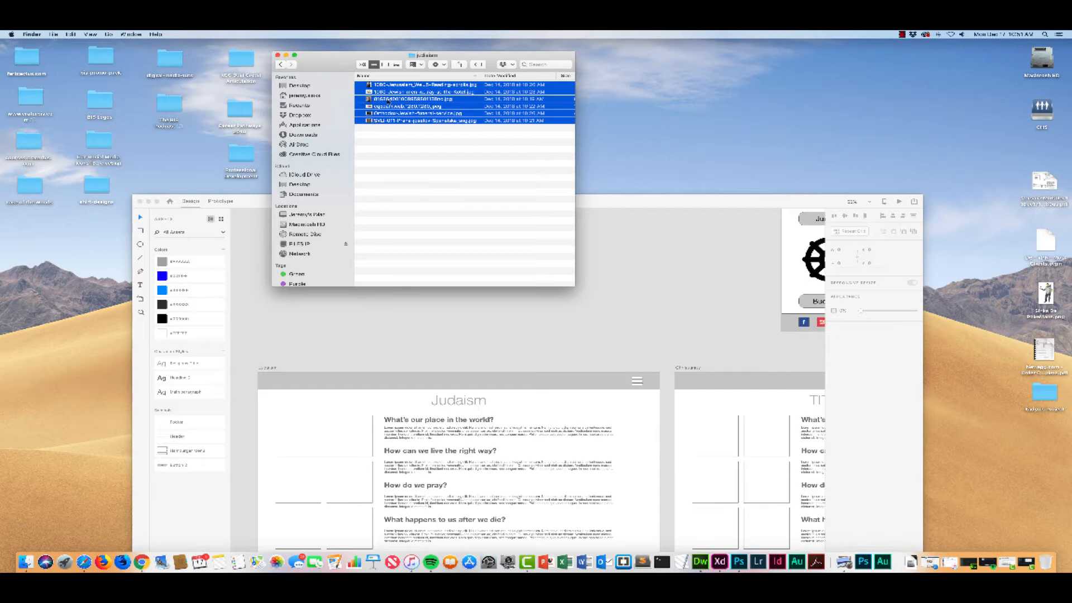
Step: Fill the Judaism artboard's repeat grid with the six selected images and close the folder window
drag(645, 78, 153, 63)
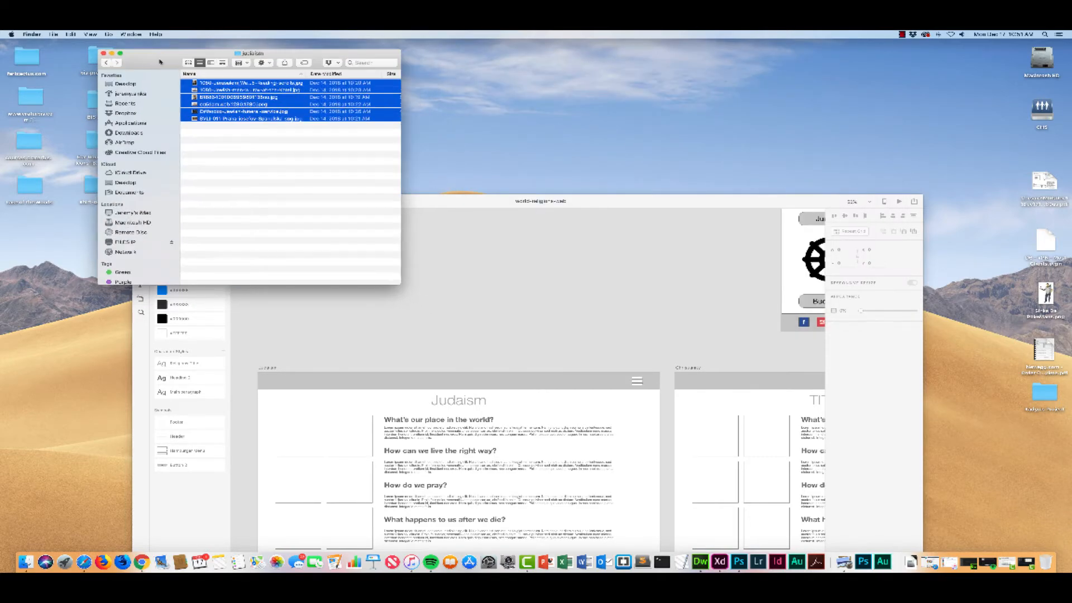
click(477, 197)
drag(477, 197, 543, 37)
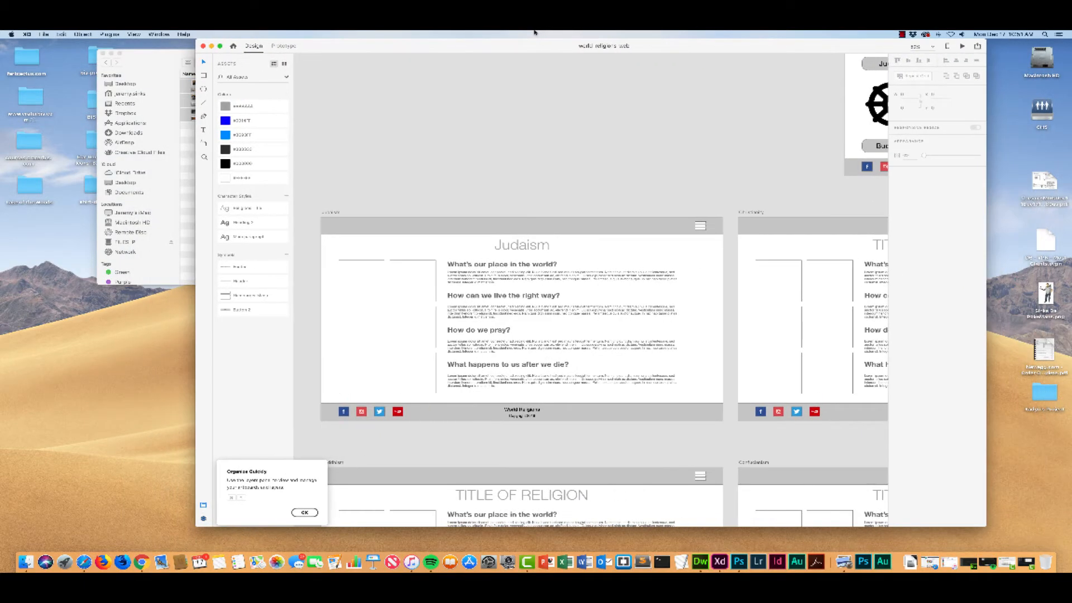
drag(147, 58, 91, 72)
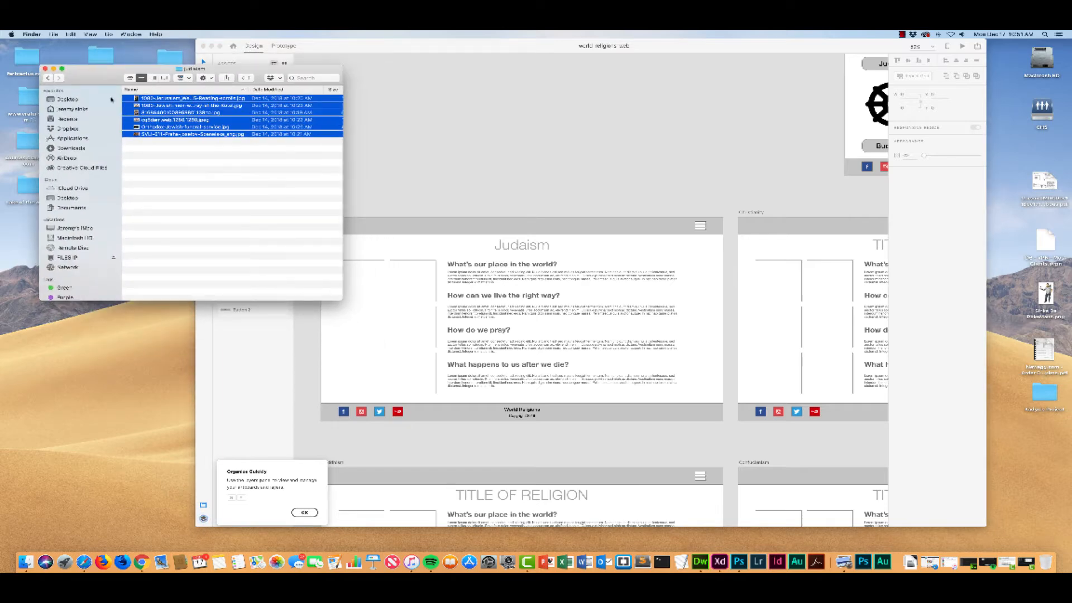
drag(136, 99, 362, 284)
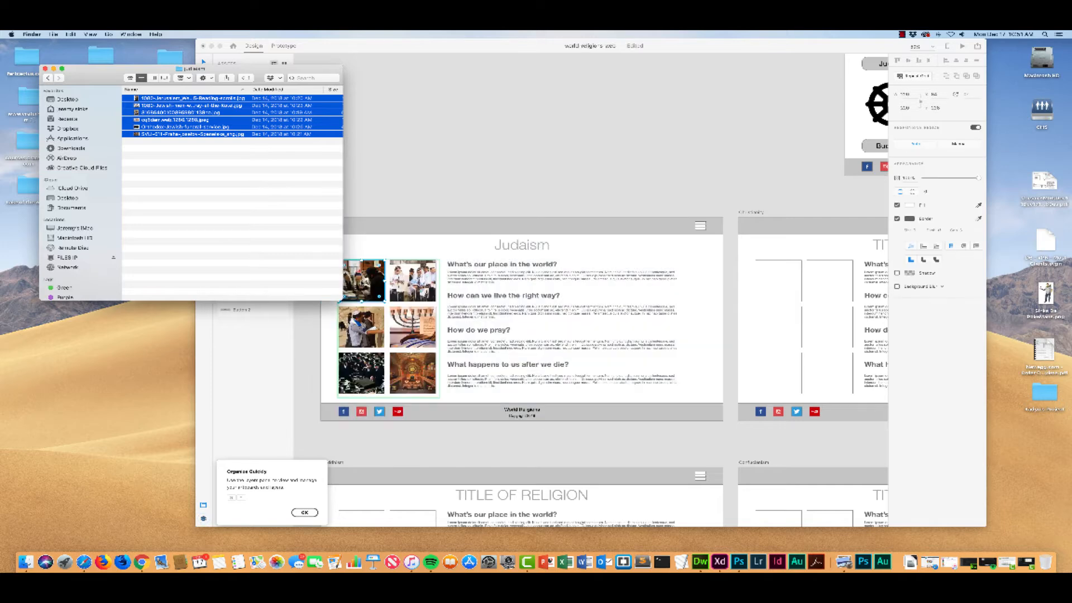
drag(261, 67, 229, 77)
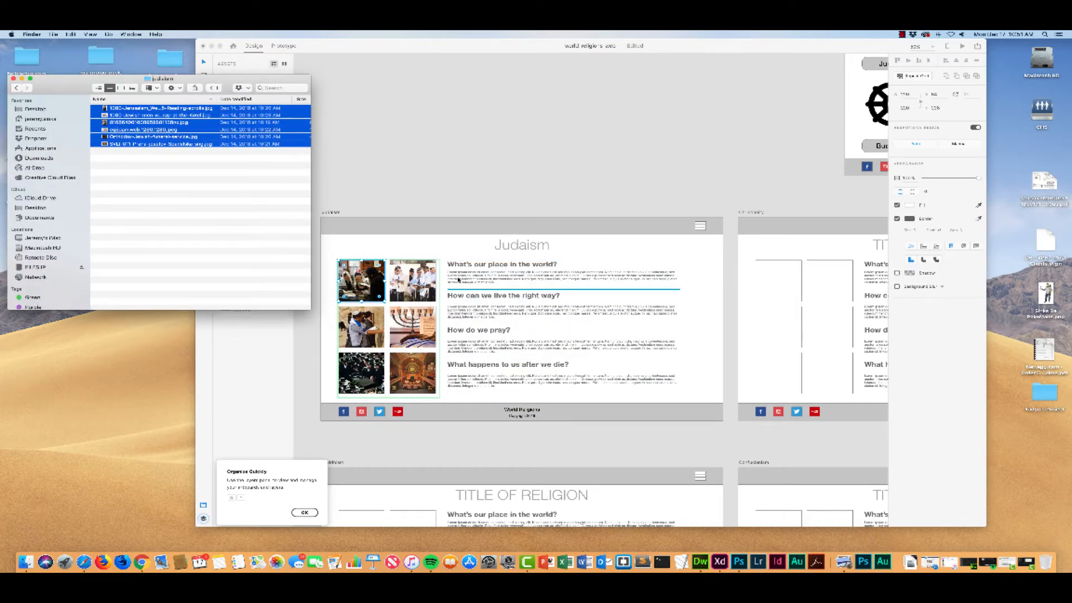
key(super+plus)
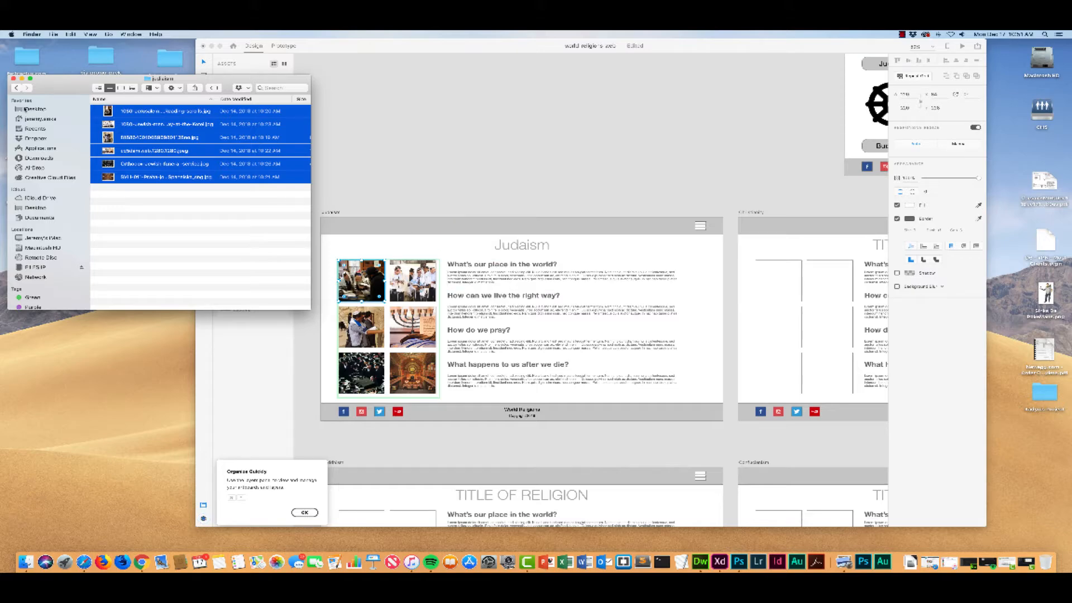
click(14, 78)
Step: Open the synagogue interior photo inside its grid frame on the Judaism artboard and check how it is cropped
drag(329, 49, 255, 57)
key(super+plus)
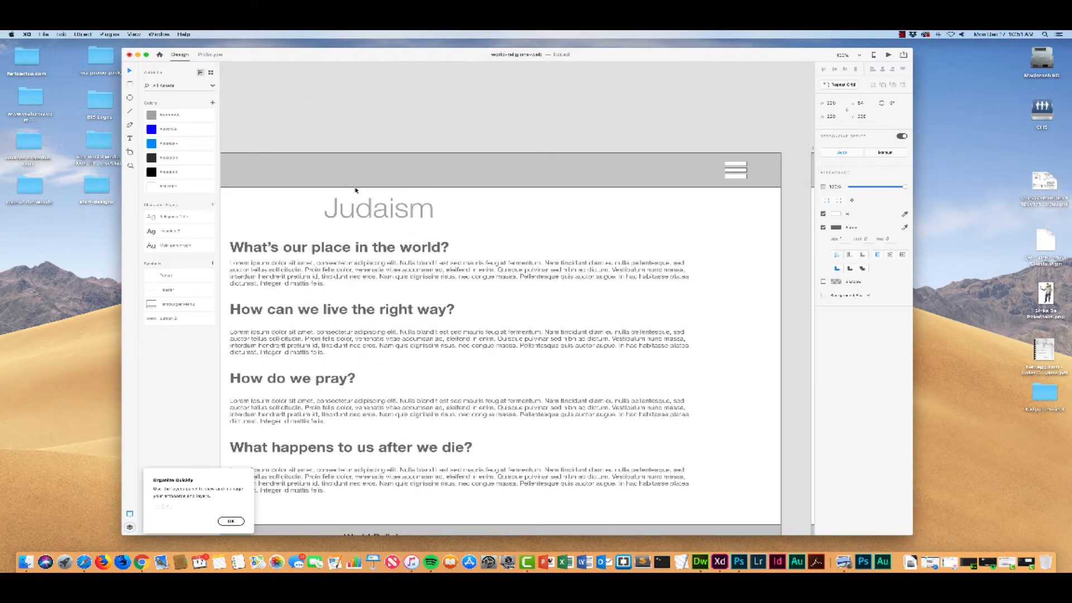
drag(309, 121, 560, 93)
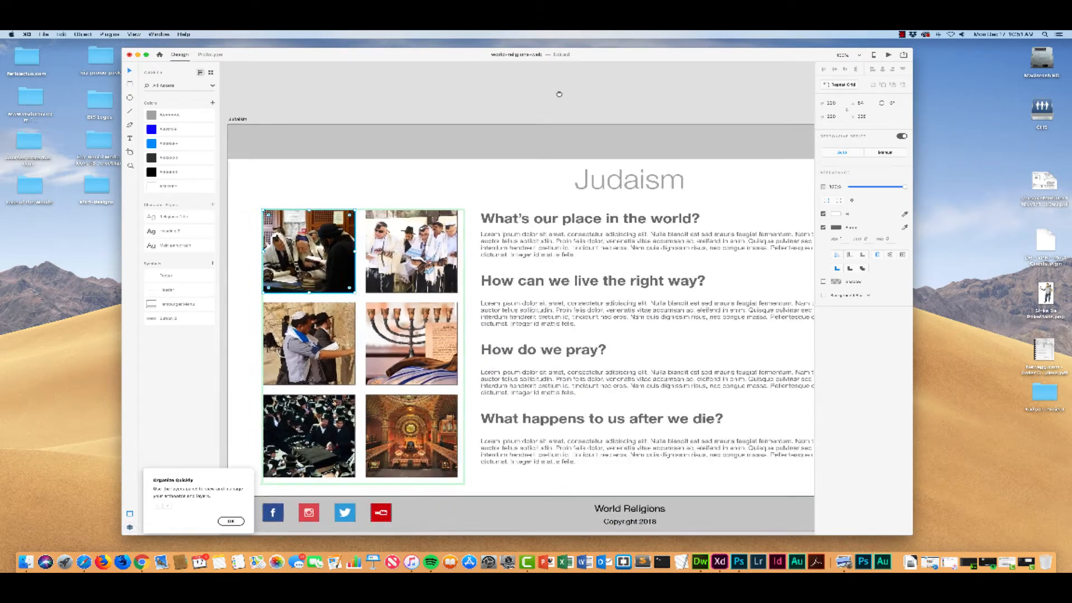
scroll(429, 227, down, 1)
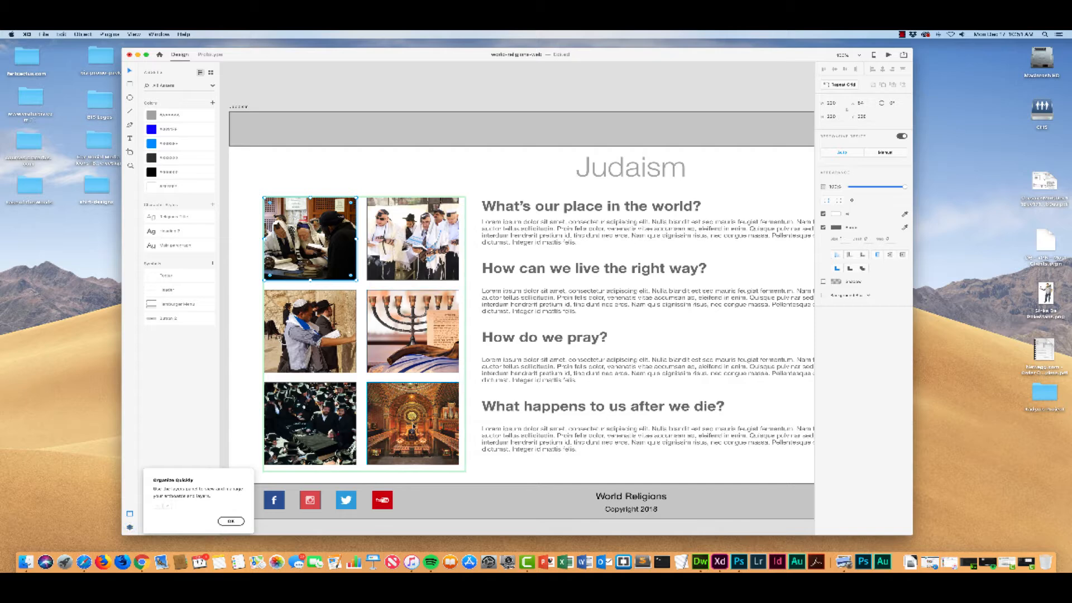
click(411, 420)
double_click(413, 423)
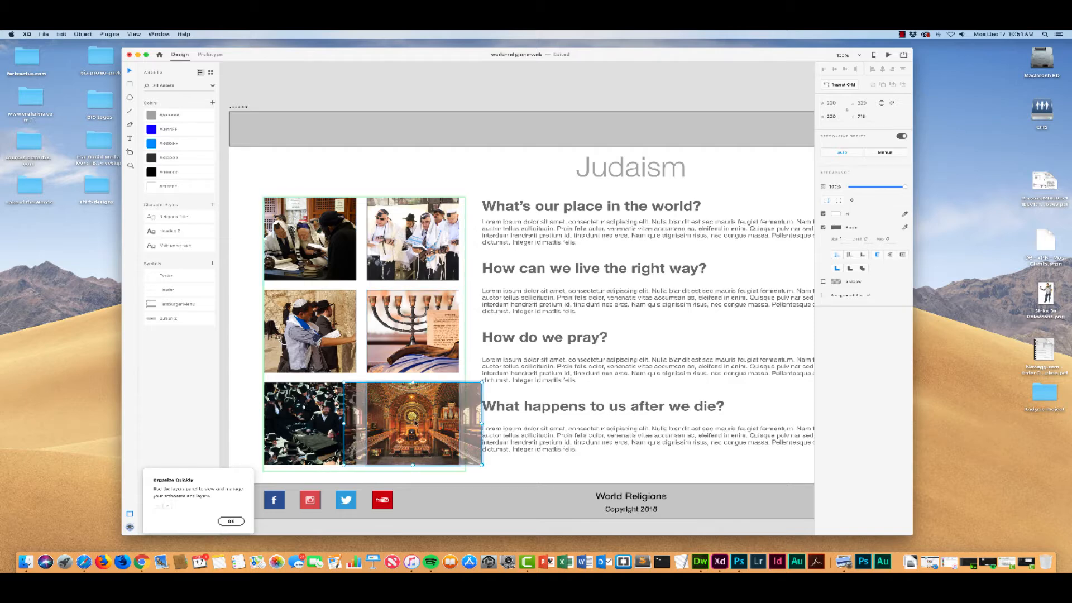
drag(414, 422, 415, 424)
key(Escape)
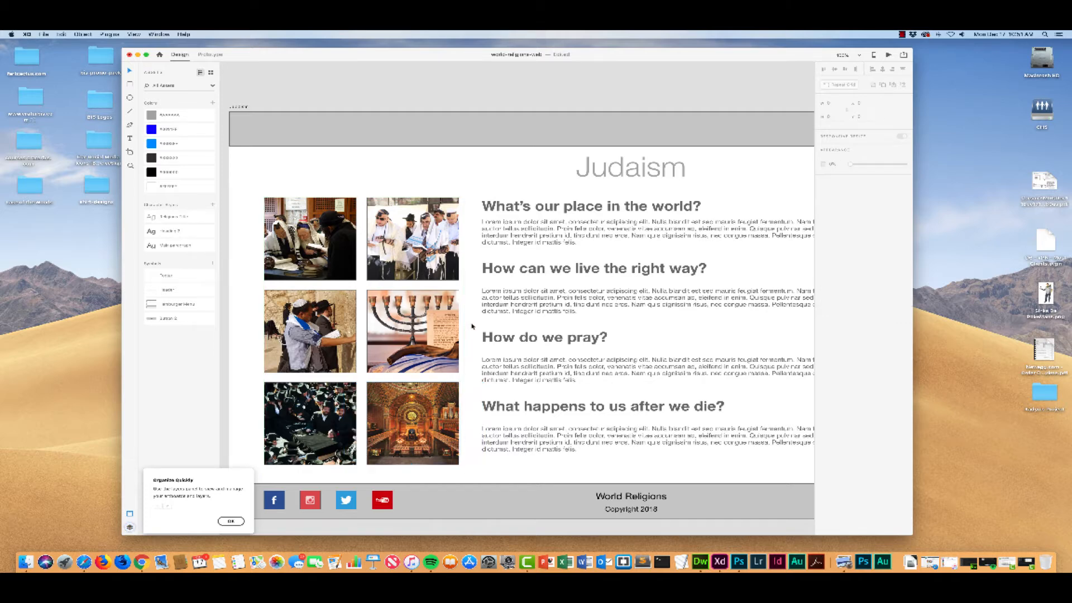
Step: Check how the menorah photo and the group photo above it are cropped within their grid frames
double_click(411, 326)
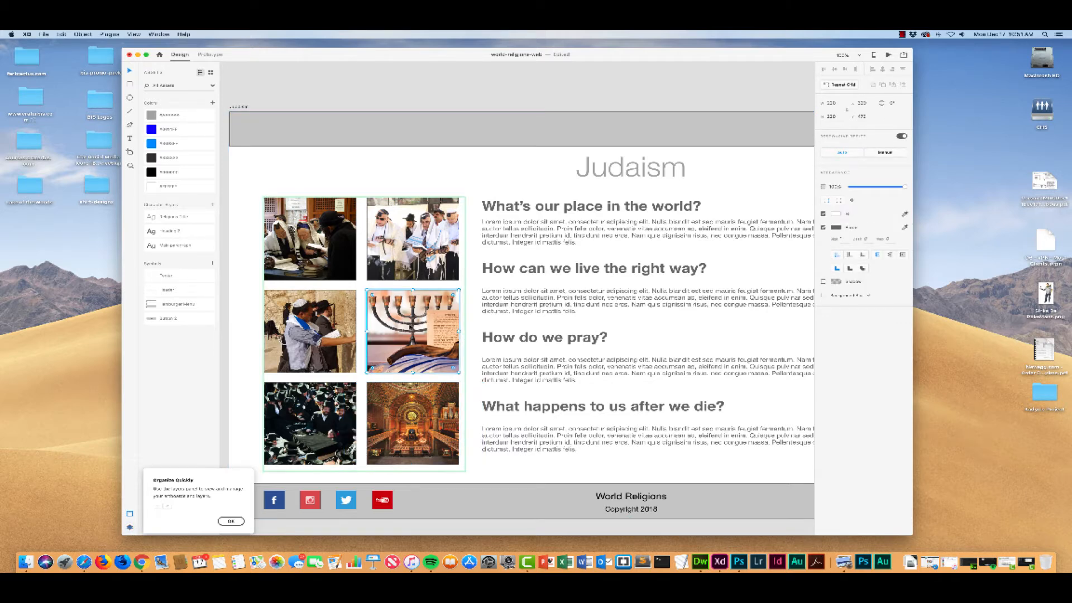
double_click(411, 327)
drag(412, 327, 412, 327)
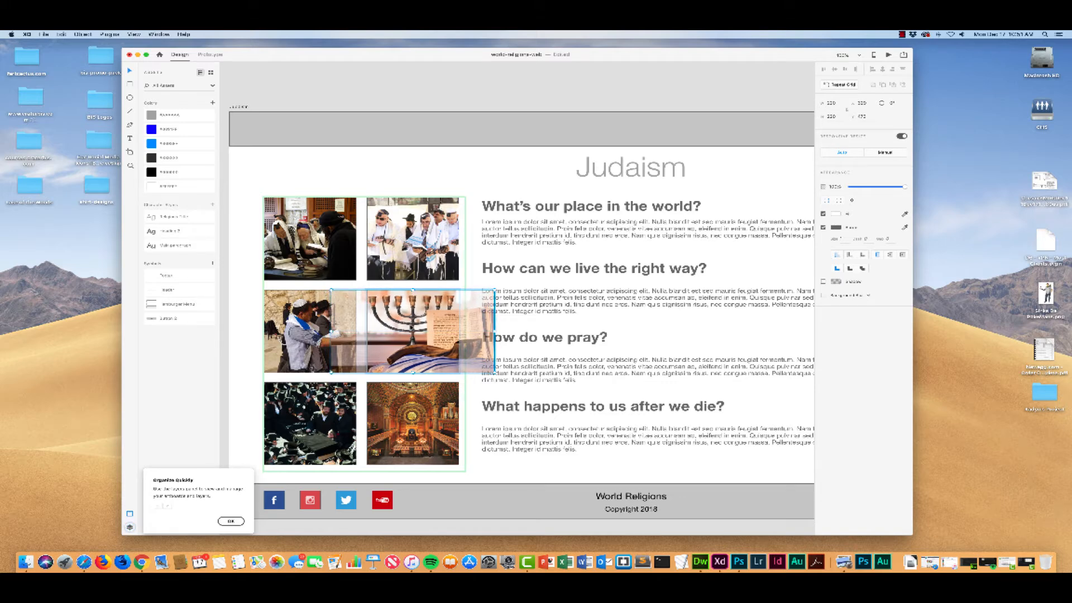
double_click(437, 237)
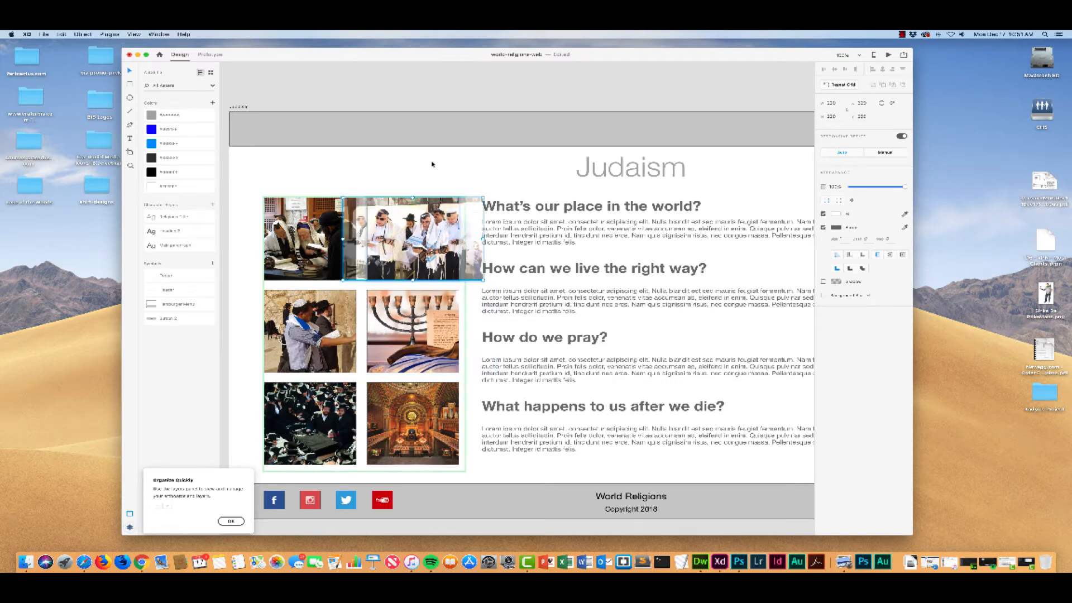
click(430, 173)
click(414, 243)
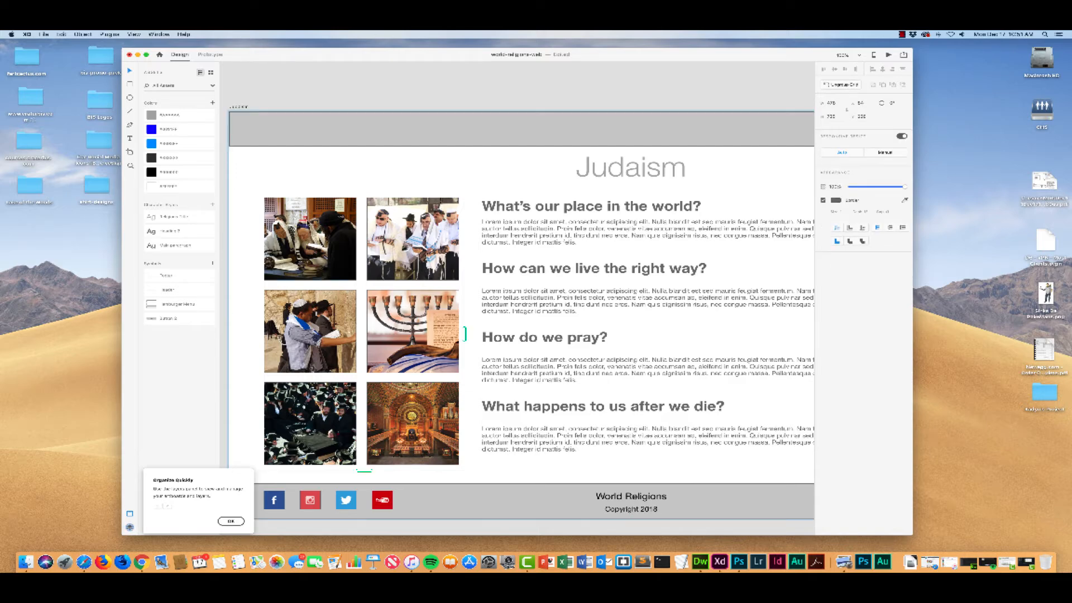
Step: Shift the first photo in the Judaism grid slightly upward within its frame and deselect it
double_click(303, 242)
double_click(303, 241)
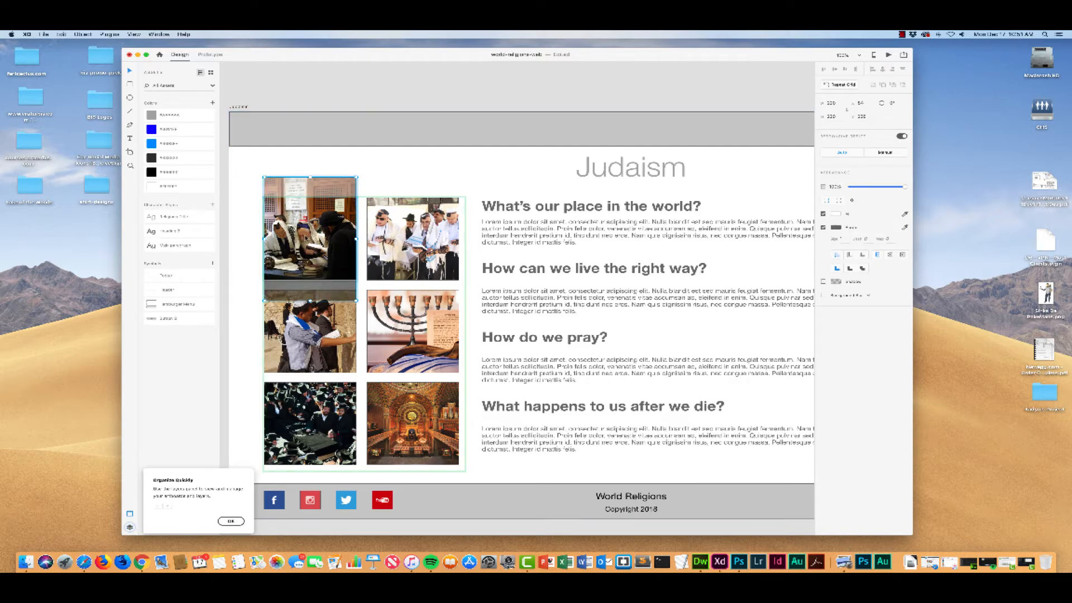
drag(303, 241, 303, 234)
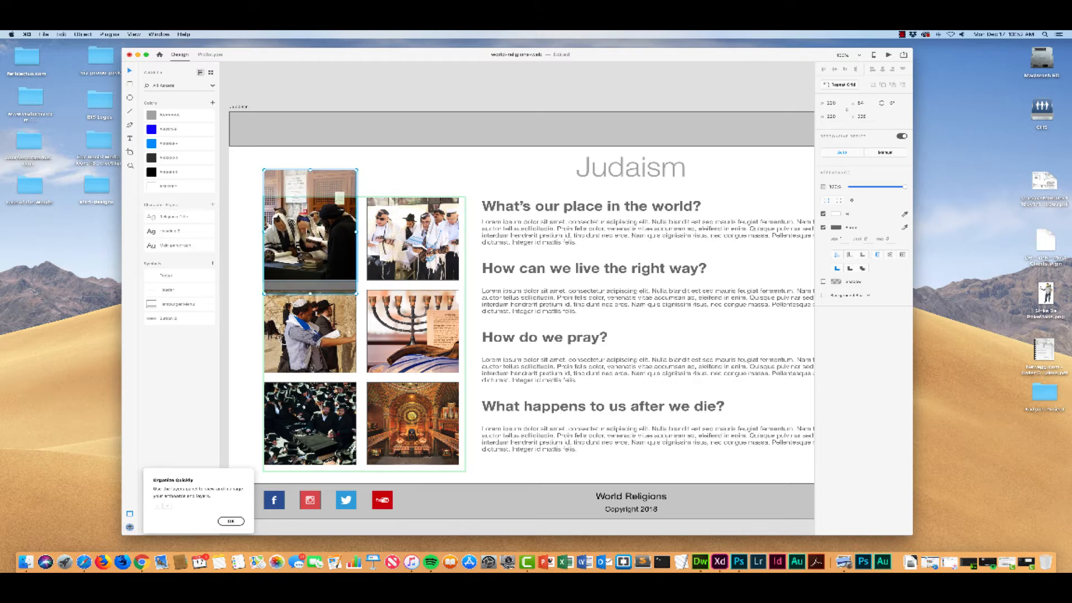
click(429, 161)
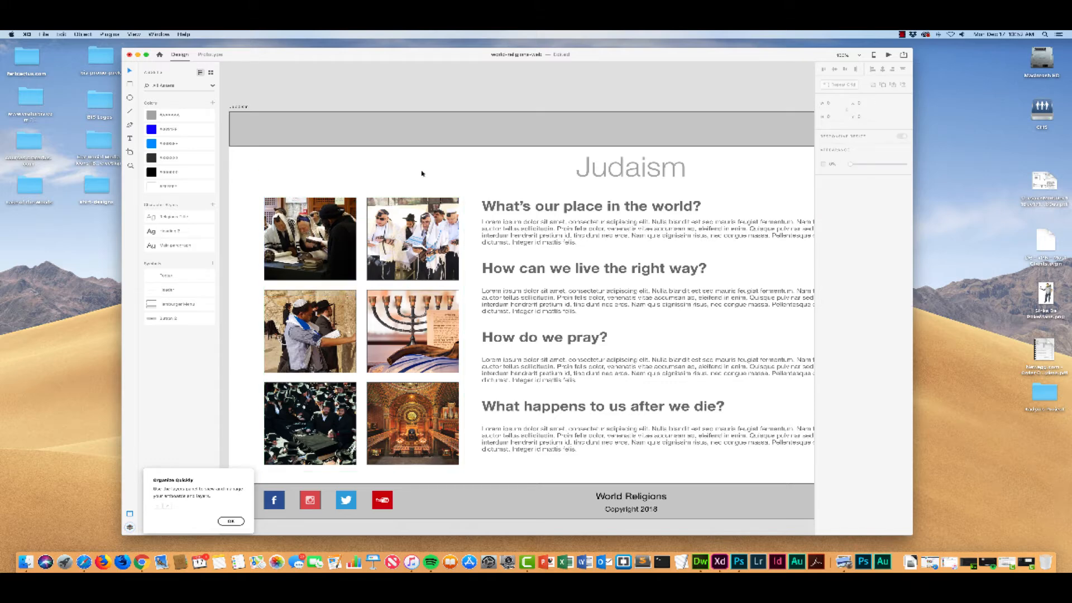
Step: Select the header bar on the Religions Grid artboard
key(super+minus)
key(super+minus)
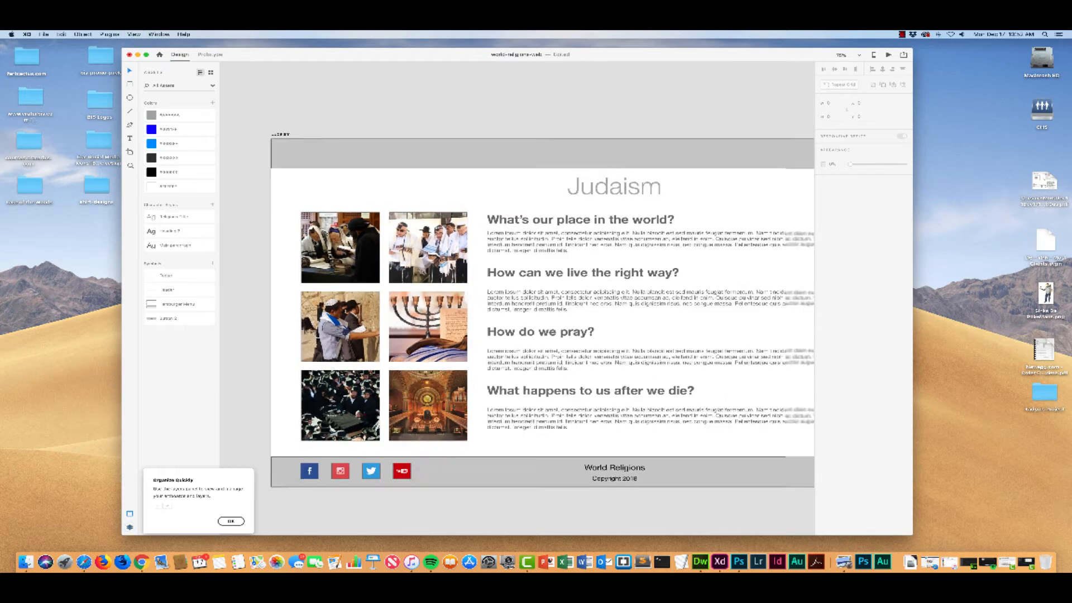
scroll(527, 150, right, 10)
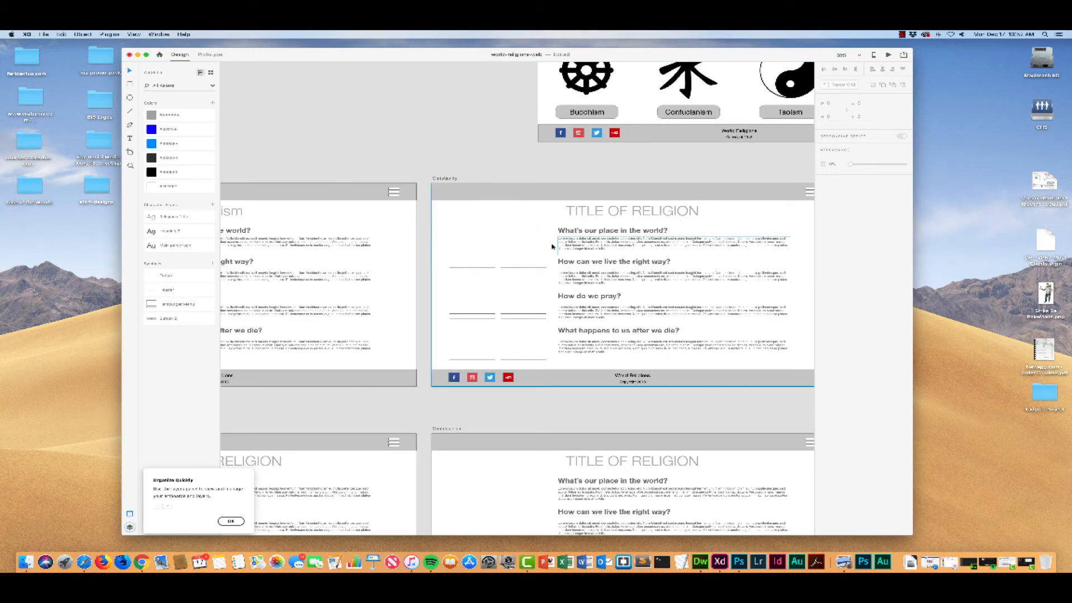
key(super+minus)
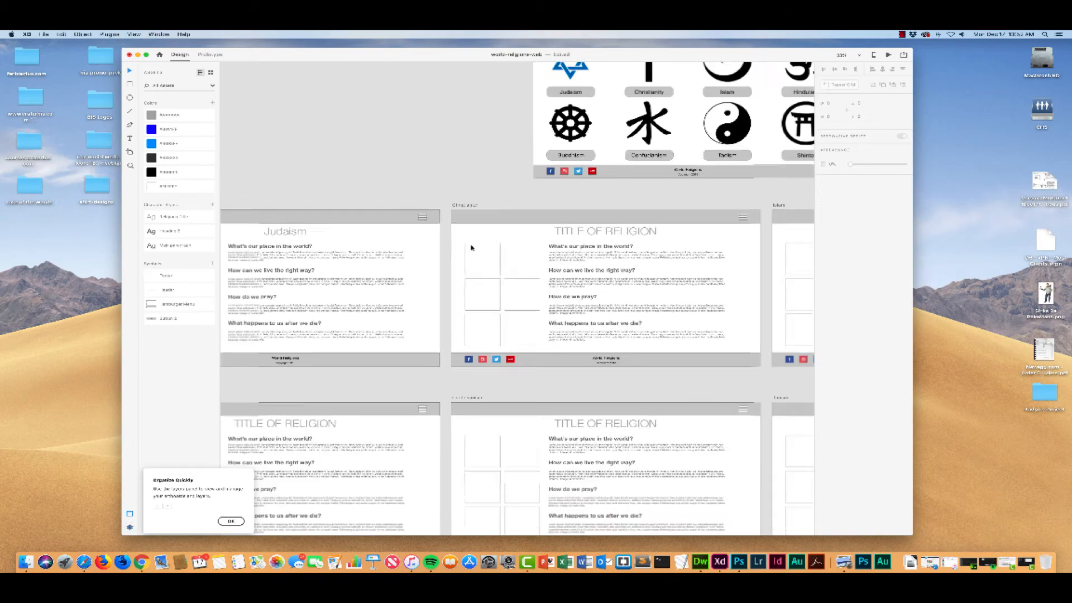
drag(464, 163, 342, 229)
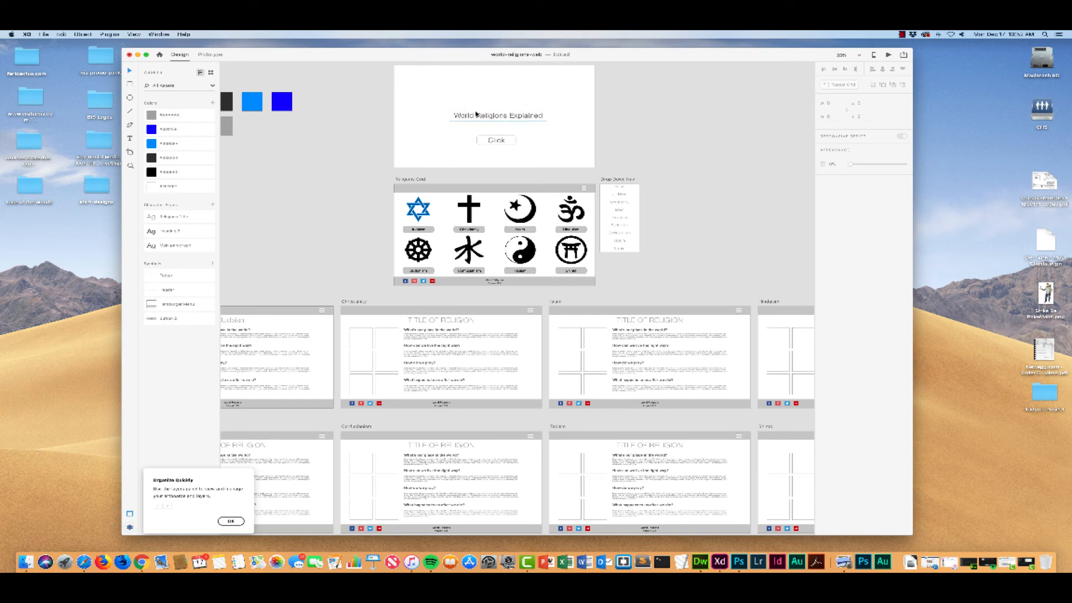
click(435, 188)
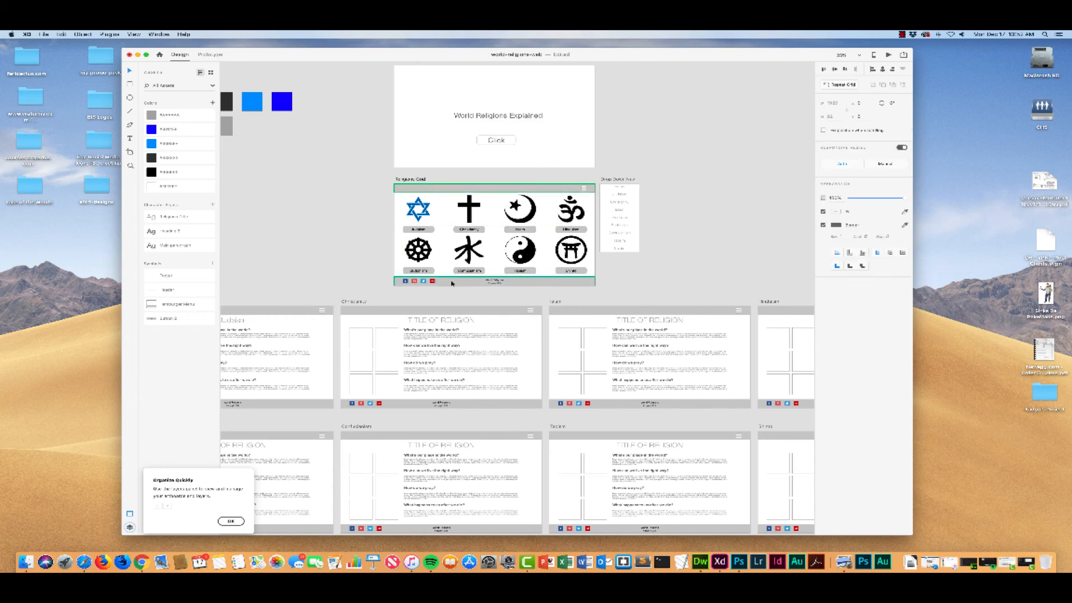
click(495, 190)
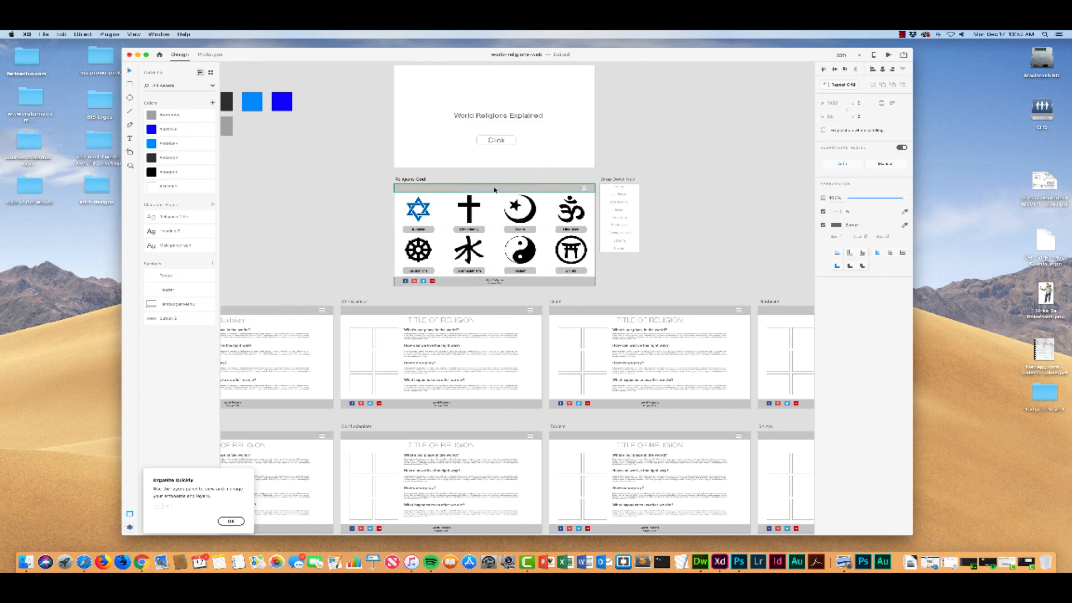